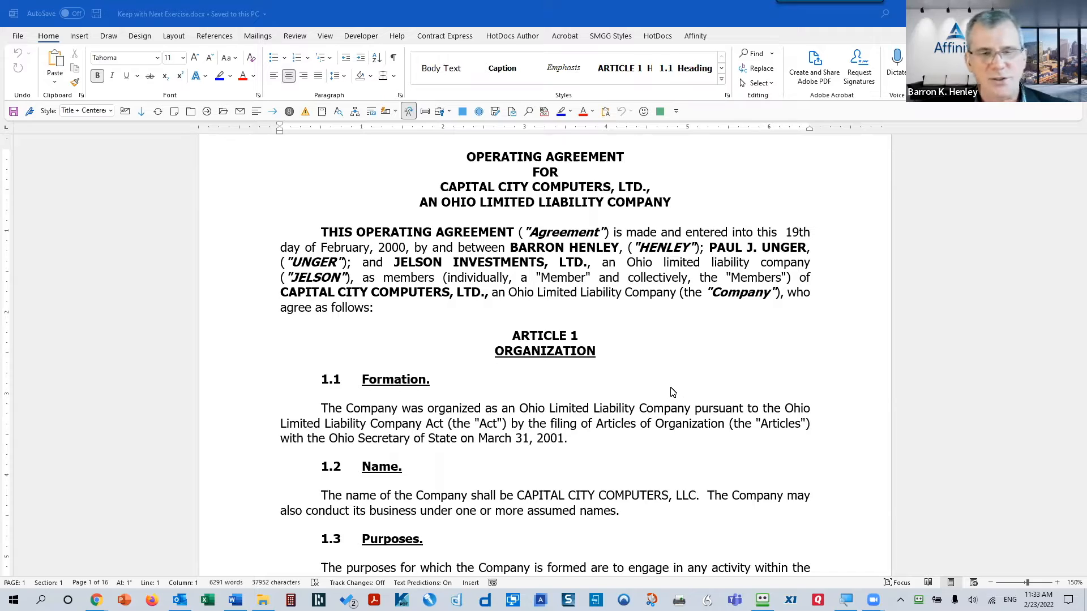
Step: Add two blank paragraphs at the end of the section 3.2 text, above the 3.3 Loans heading
scroll(674, 398, down, 12)
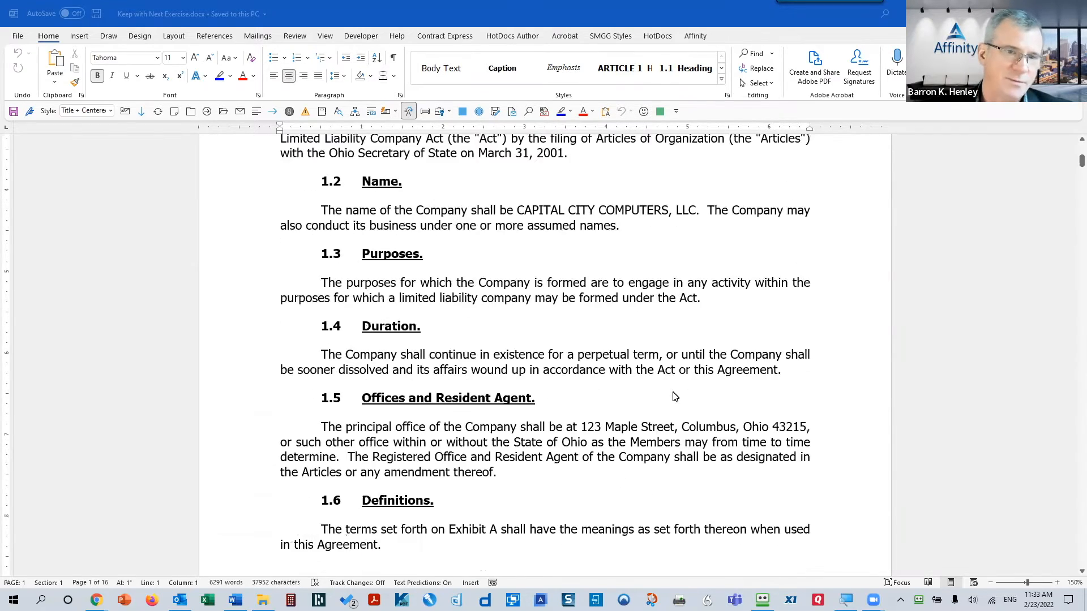
scroll(677, 397, down, 15)
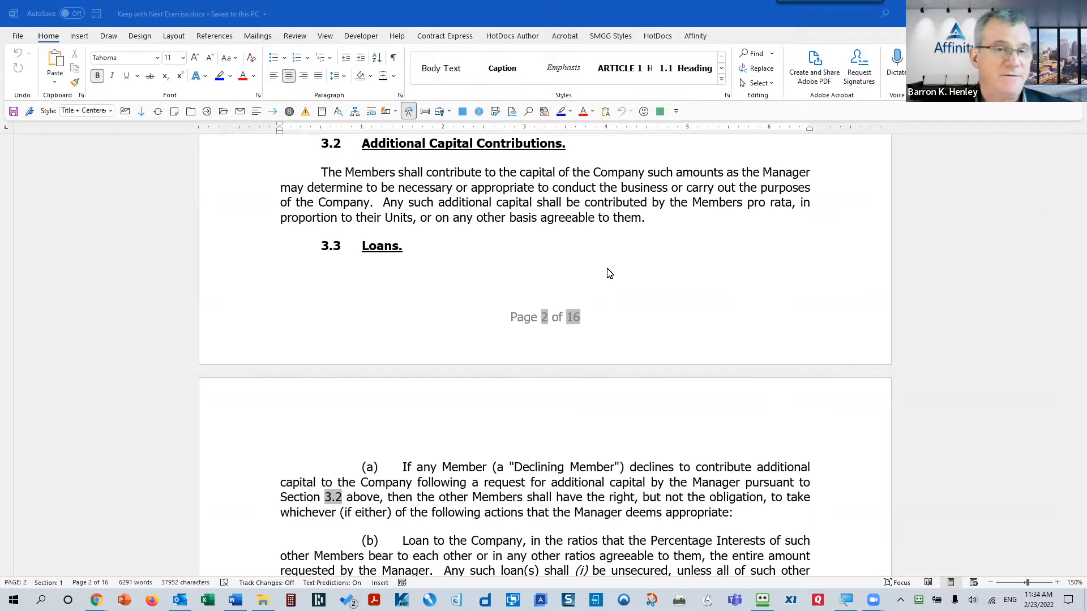
click(660, 219)
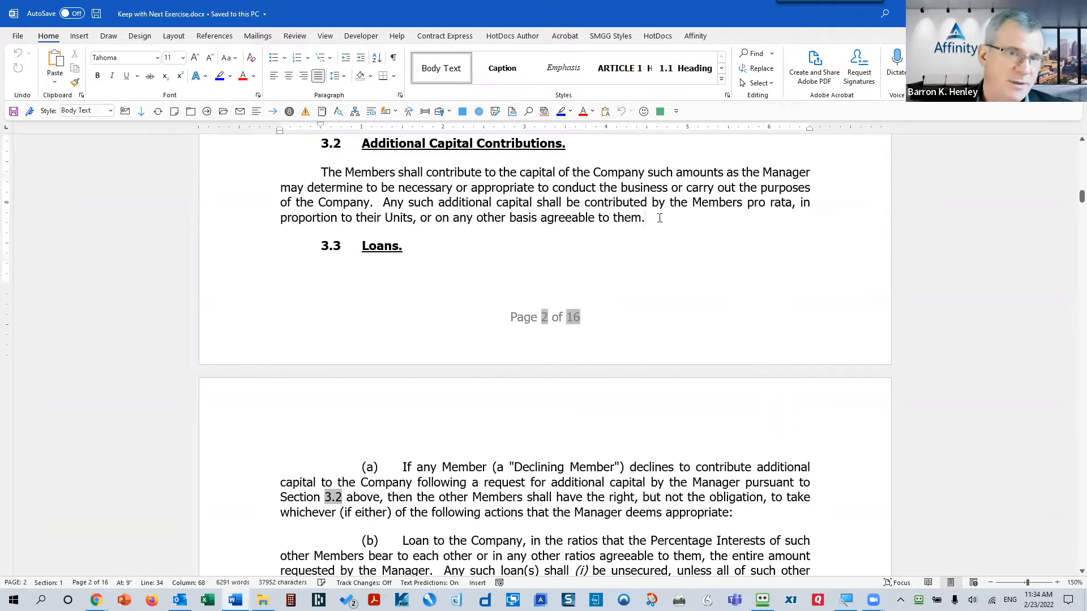
key(Return)
key(Return)
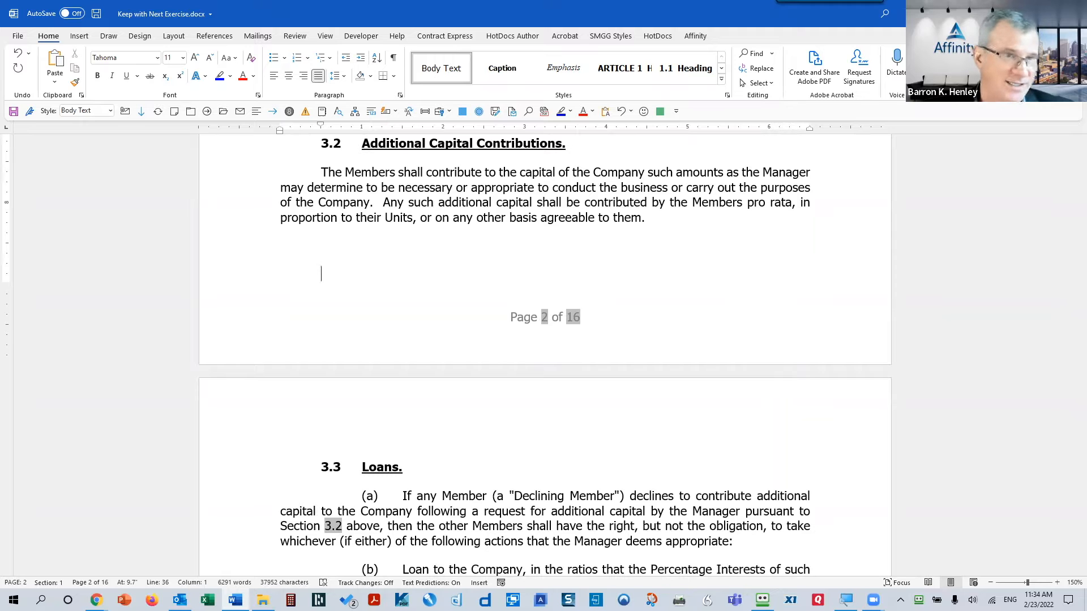
Step: Copy the first sentence of the section 3.2 paragraph and paste it twice directly after that sentence
ctrl+click(395, 184)
key(ctrl+c)
key(Right)
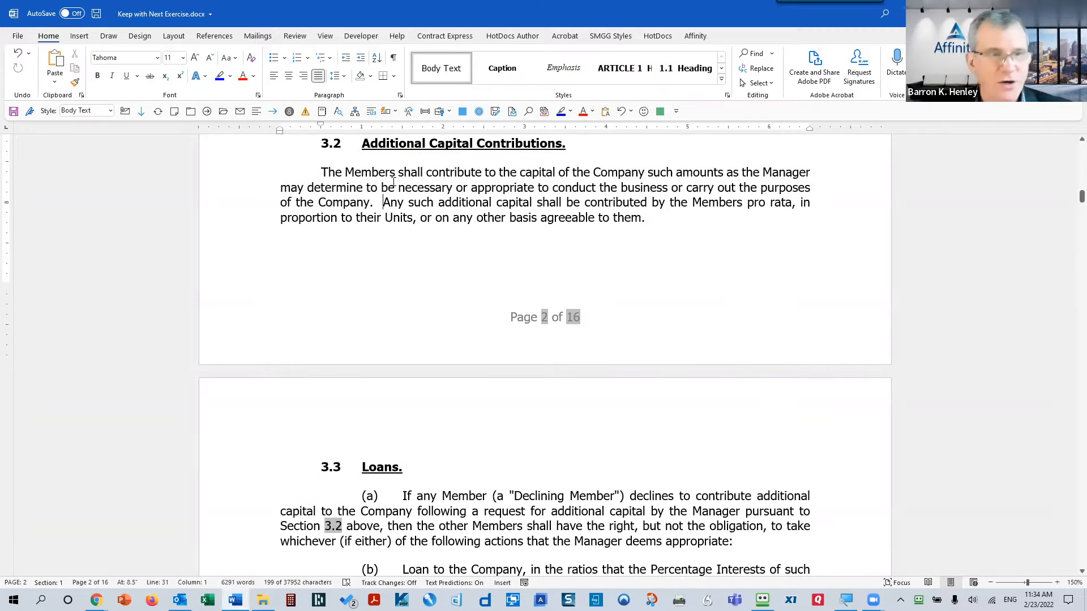
key(ctrl+v)
key(ctrl+v)
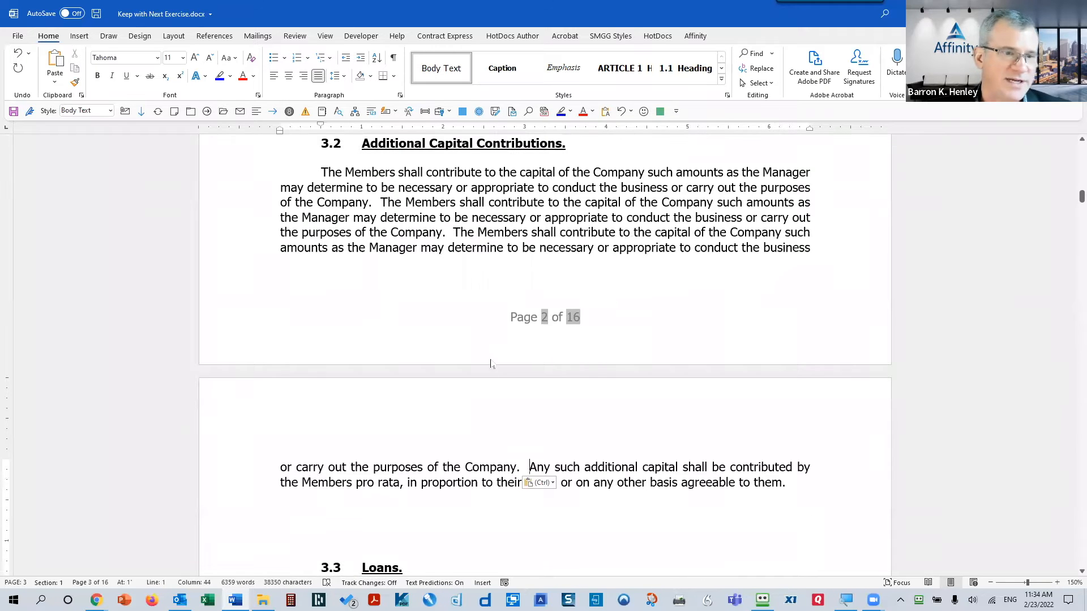
scroll(493, 364, down, 3)
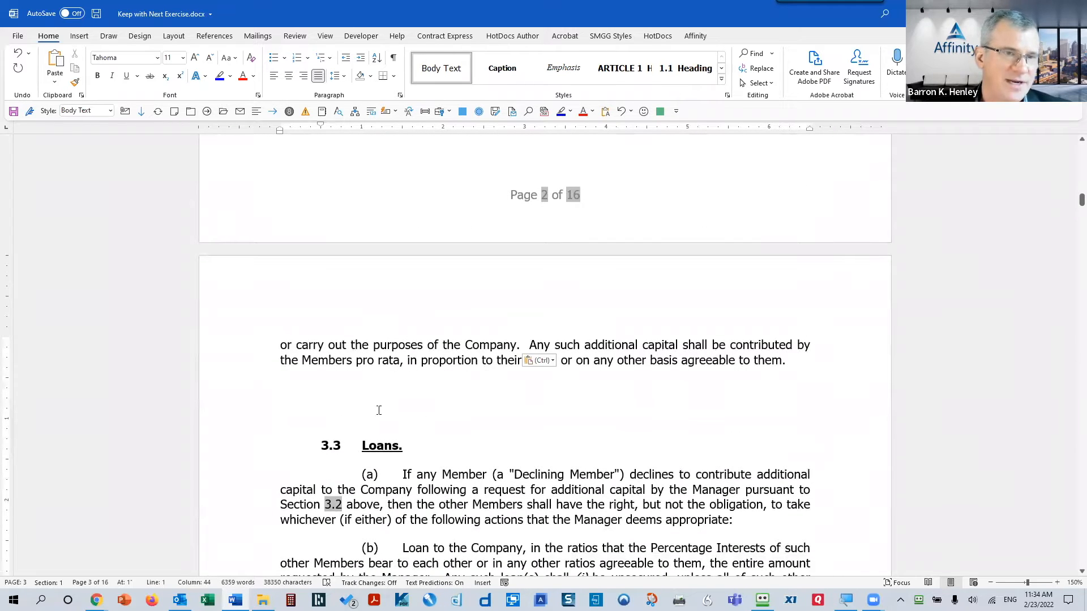
Step: Undo both pasted sentences and the two blank paragraphs above the 3.3 Loans heading
key(ctrl+z)
key(ctrl+z)
key(ctrl+z)
key(ctrl+z)
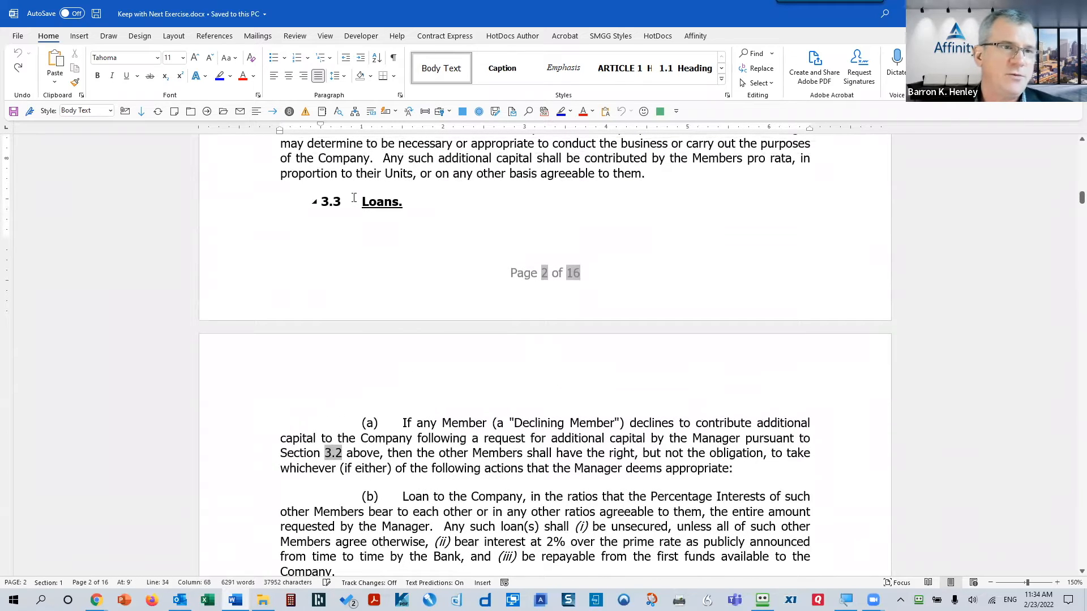
Step: Insert a page break before the 3.3 Loans heading and paste the copied sentence twice after the first sentence of section 3.2
click(357, 202)
key(alt+k)
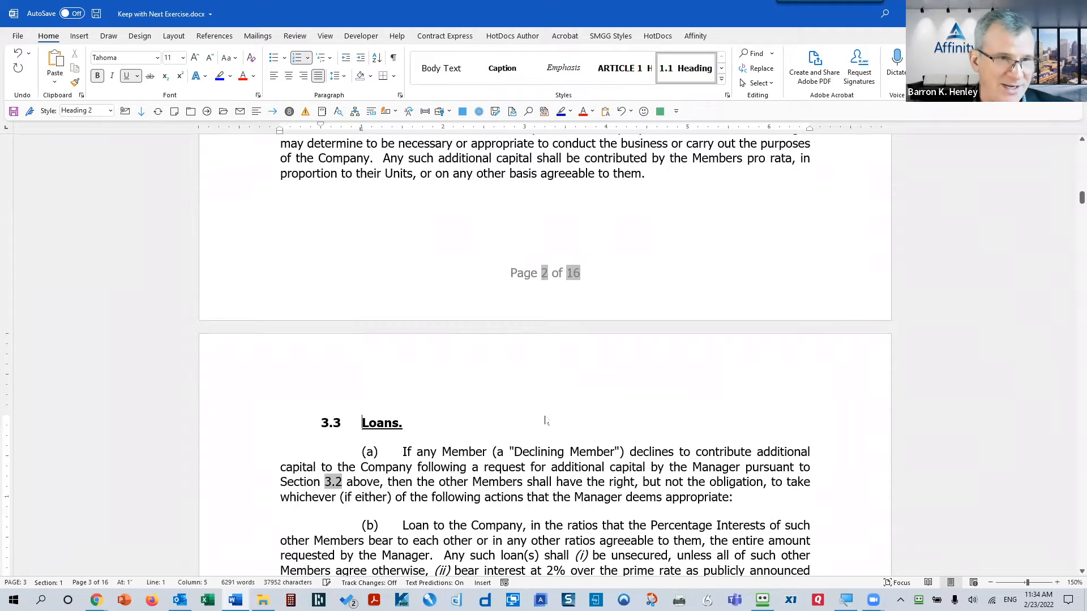
scroll(404, 294, up, 3)
click(383, 239)
key(ctrl+v)
key(ctrl+v)
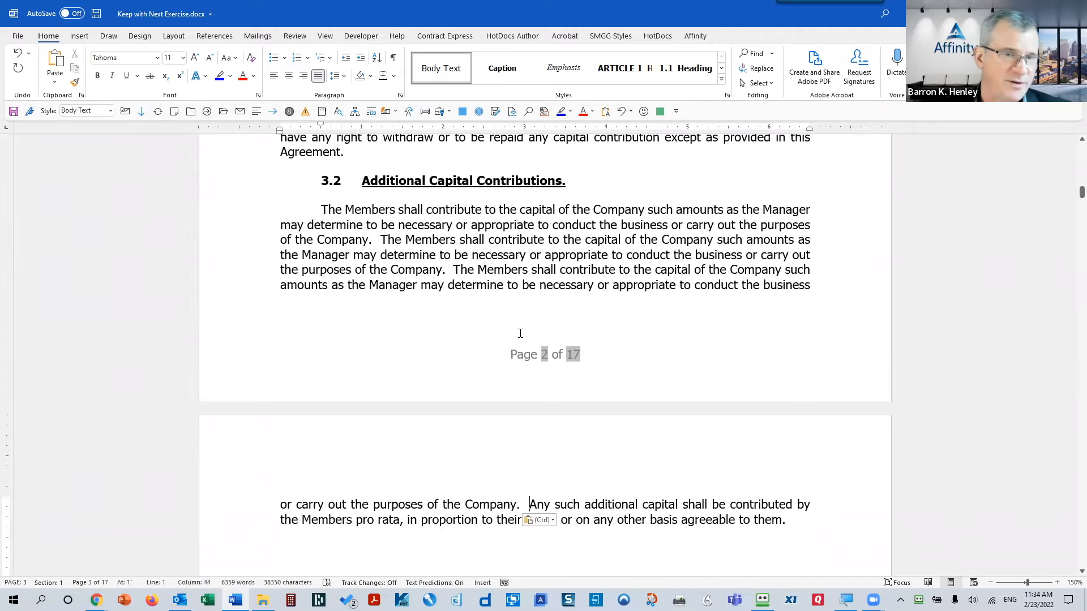
Step: Review the layout of page 3, and undo the pasted sentences and the page break before 3.3 Loans
scroll(609, 384, down, 15)
scroll(630, 399, down, 20)
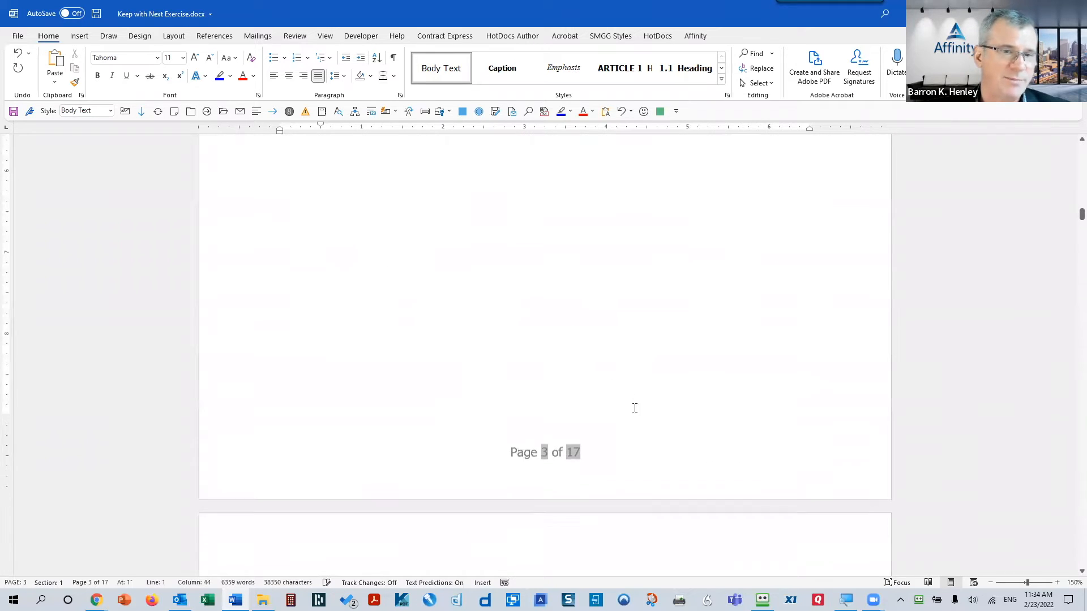
scroll(635, 410, up, 10)
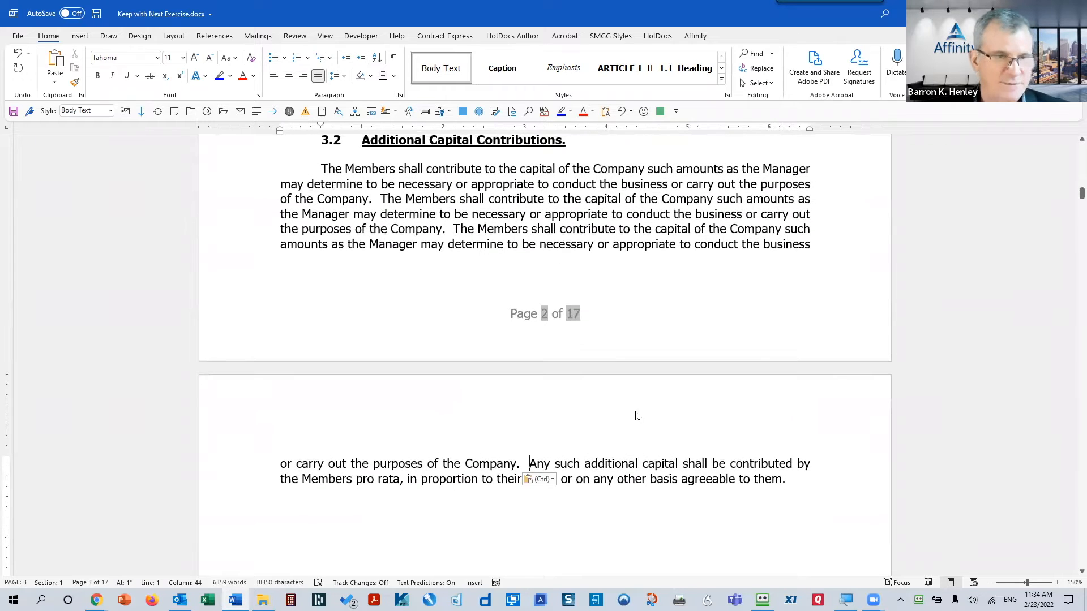
key(ctrl+z)
key(ctrl+s)
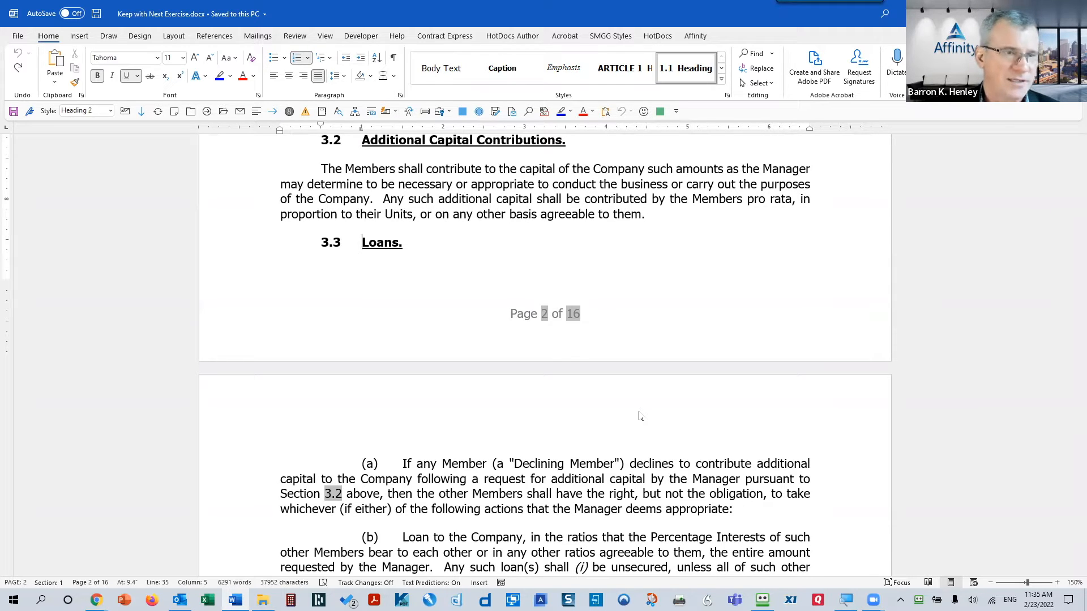
Step: Turn on Keep with next in the paragraph settings for the 3.3 Loans heading and paragraph (a) below it
shift+click(549, 491)
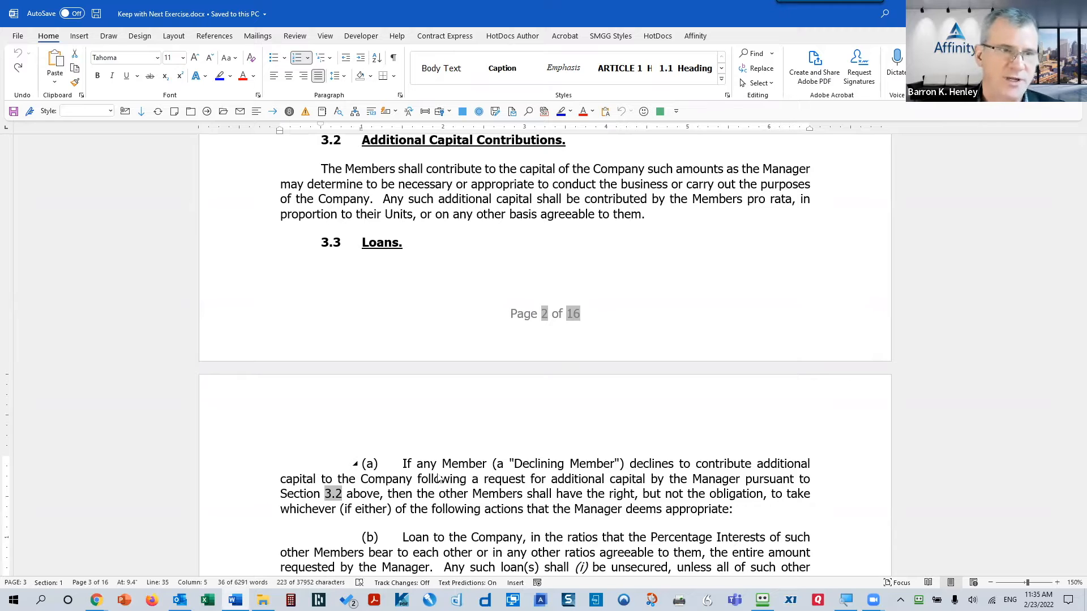
right_click(380, 245)
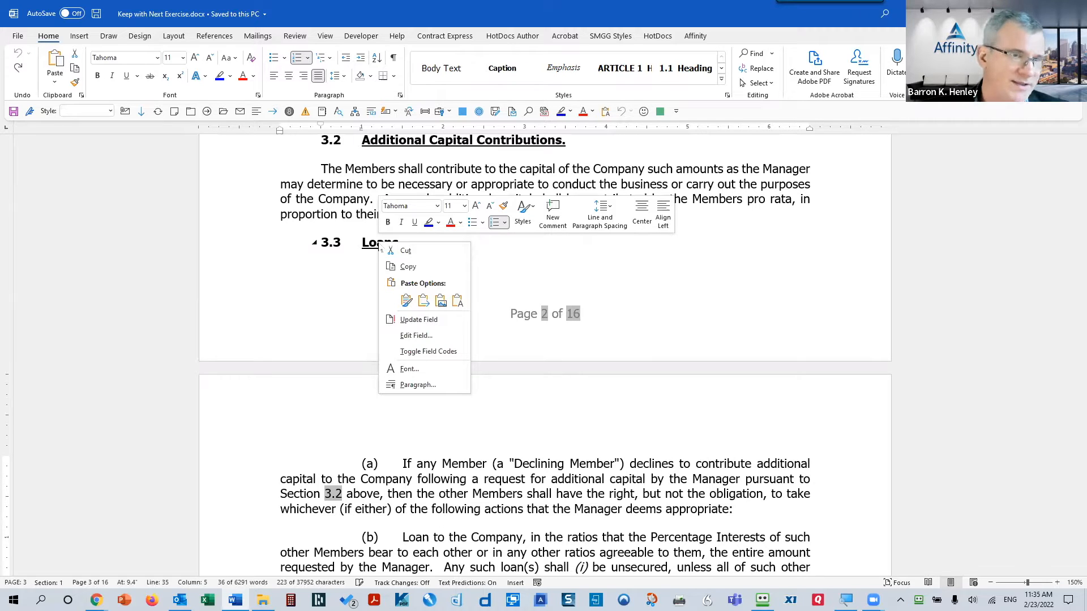
click(418, 385)
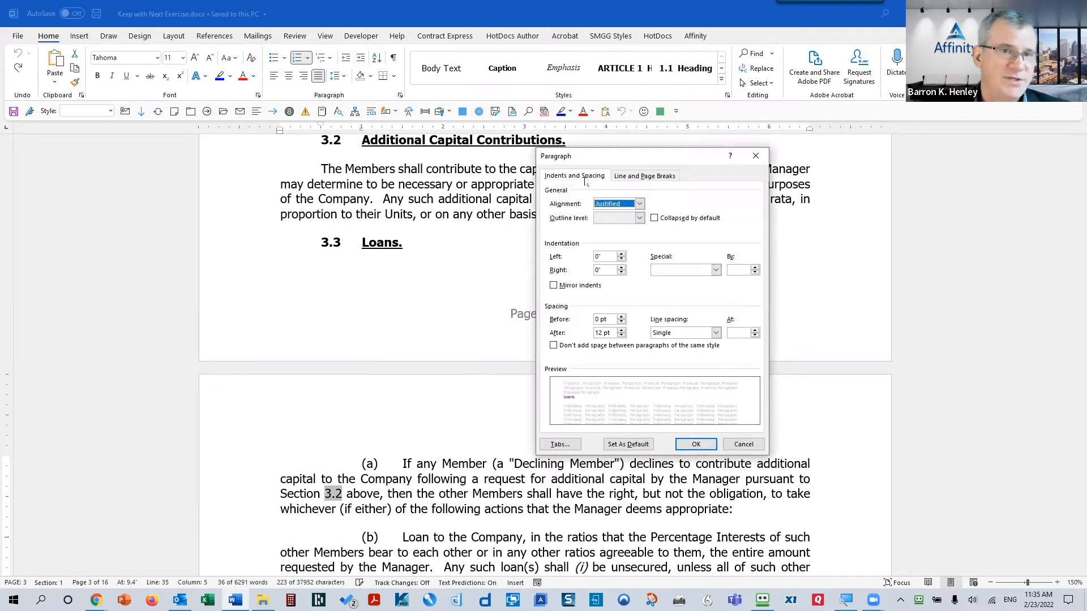
click(625, 176)
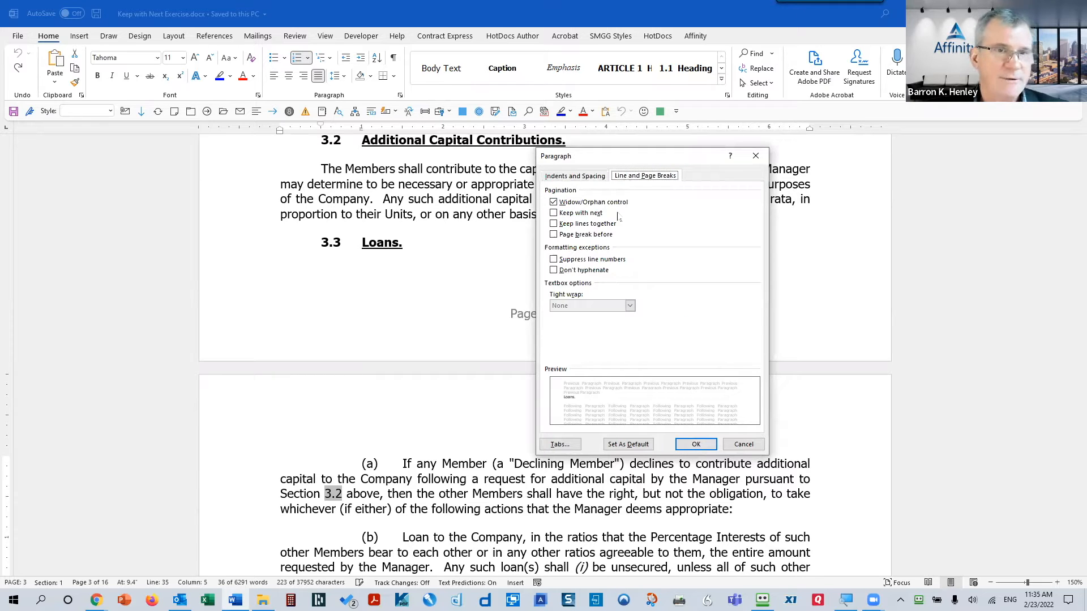
click(586, 215)
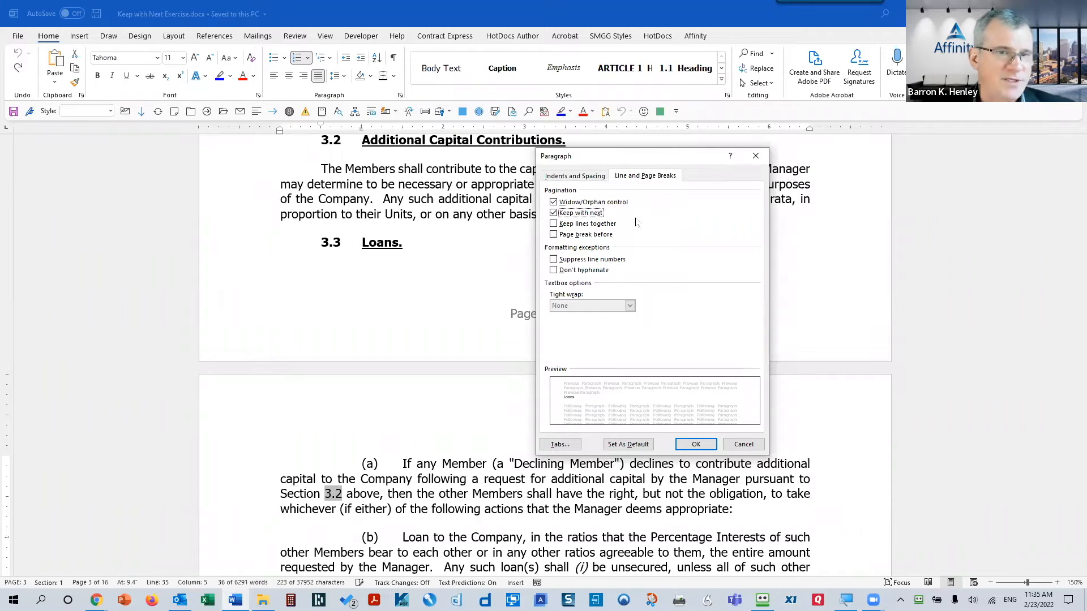
click(696, 444)
click(547, 471)
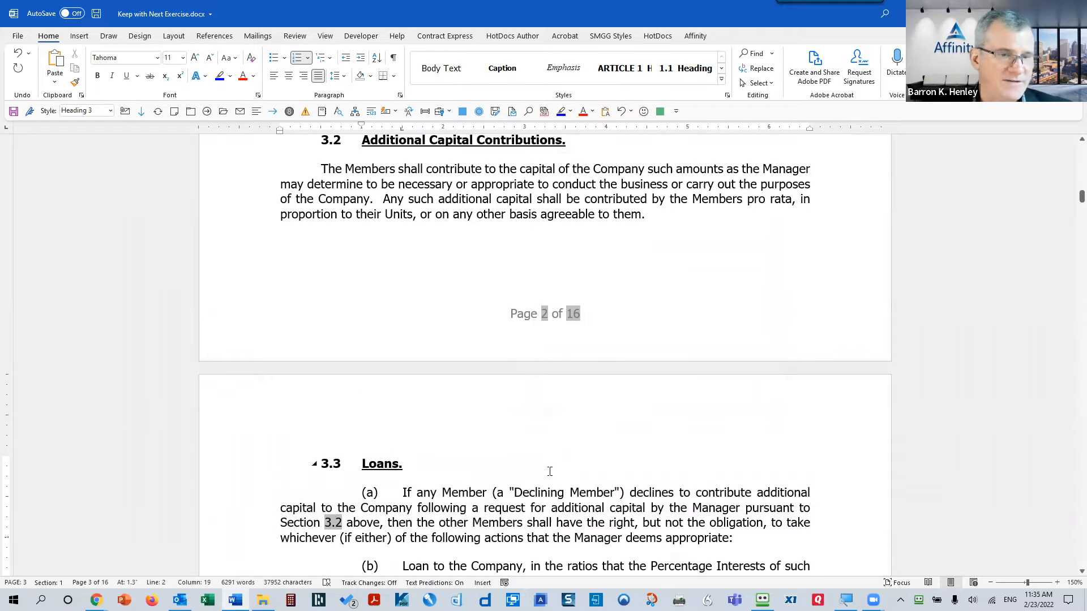
Step: Cut paragraph (a) under the 3.3 Loans heading, and undo the cut
scroll(422, 487, down, 2)
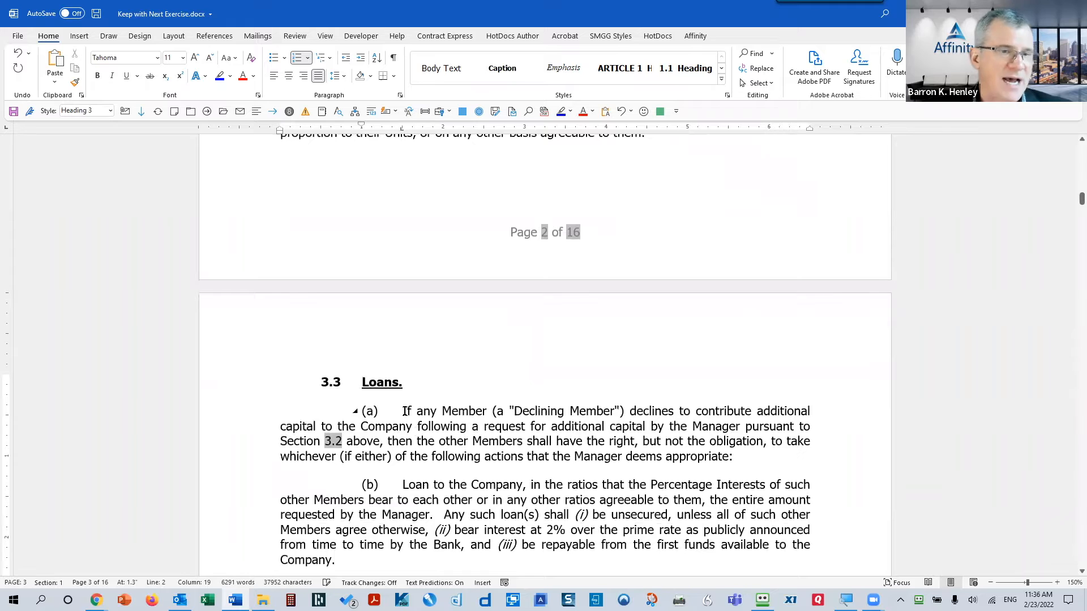
click(404, 412)
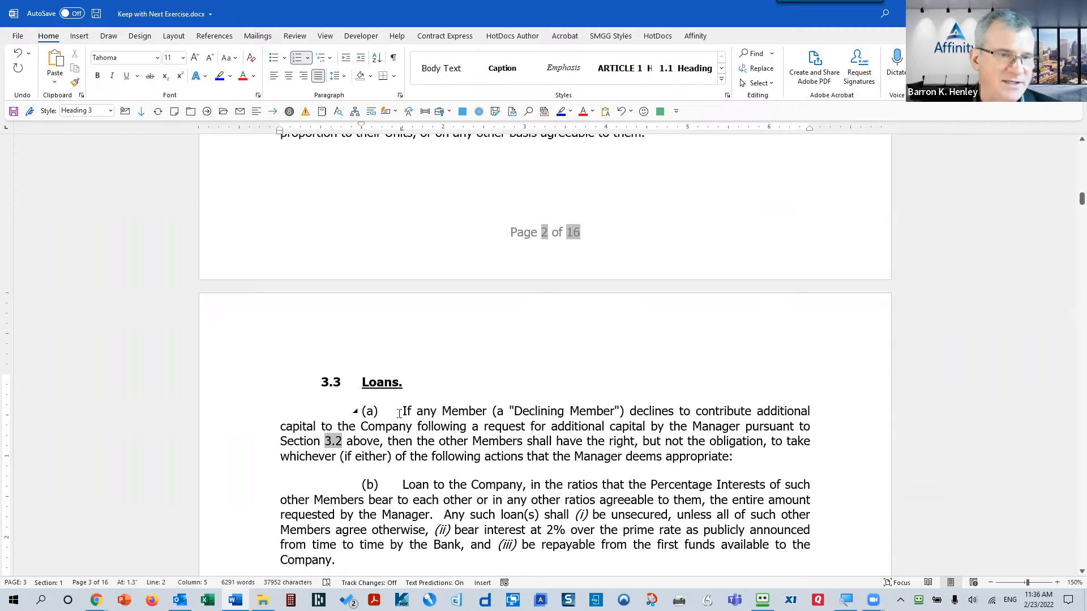
drag(402, 411, 733, 464)
key(ctrl+x)
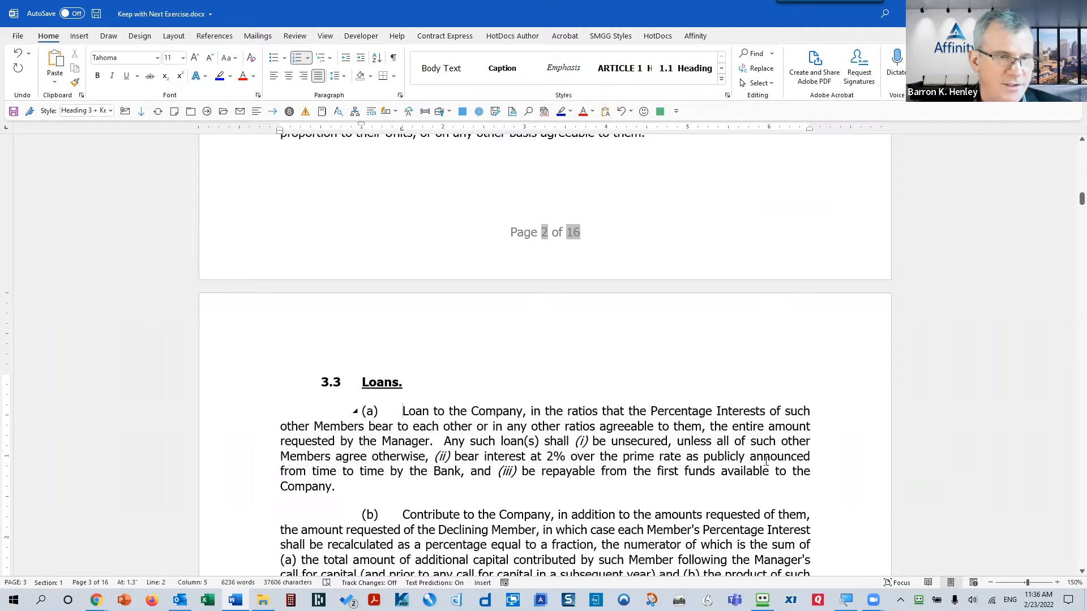
key(ctrl+z)
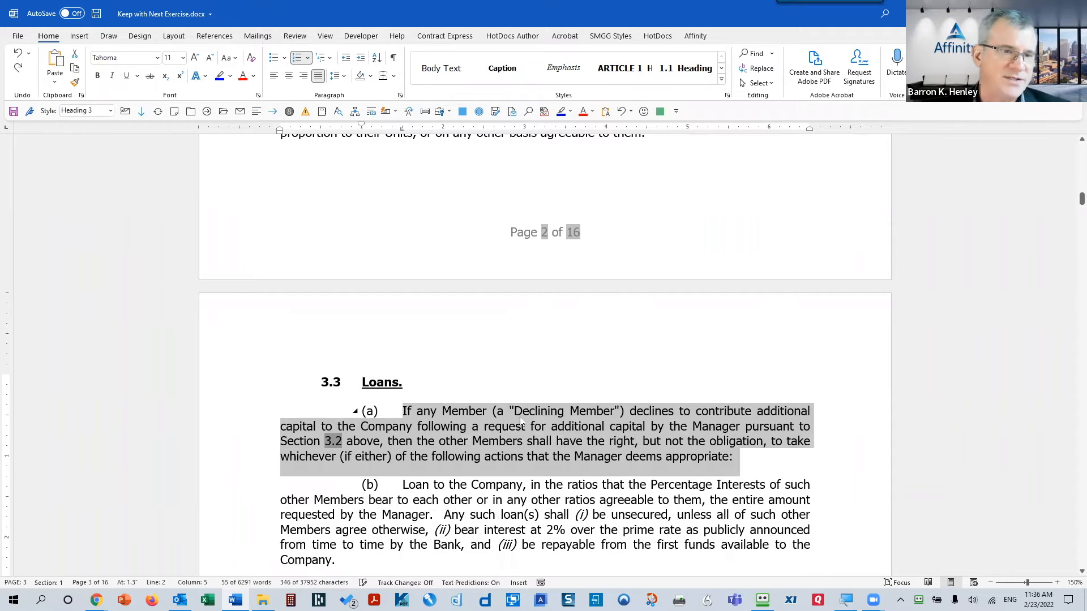
click(453, 412)
click(447, 412)
click(383, 385)
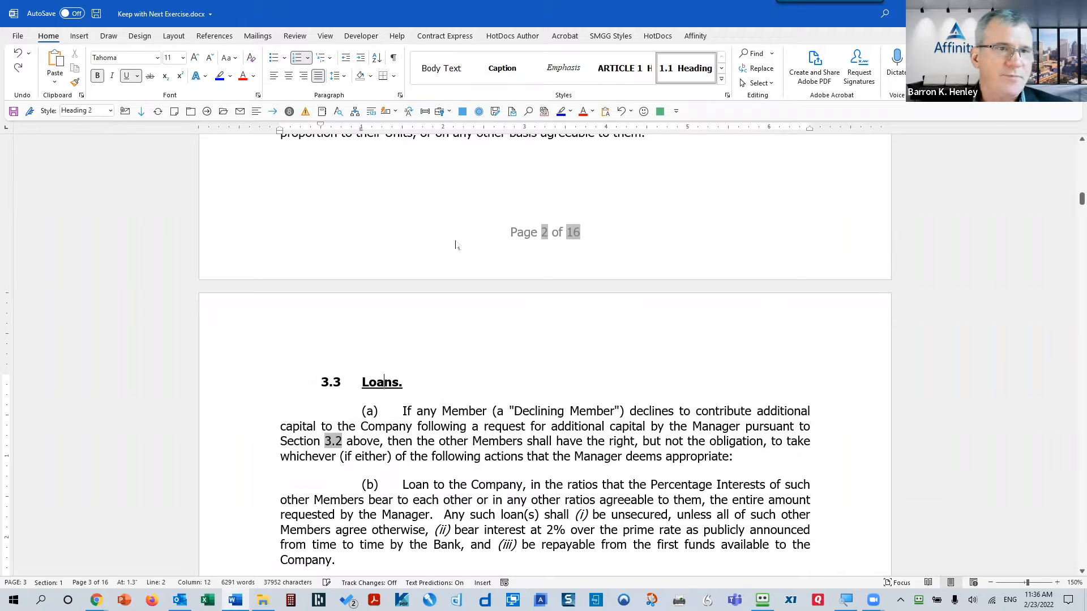
Step: Test the heading's page flow by pasting section 3.2's first sentence twice more after itself, and undo both pastes
scroll(378, 239, up, 3)
click(377, 239)
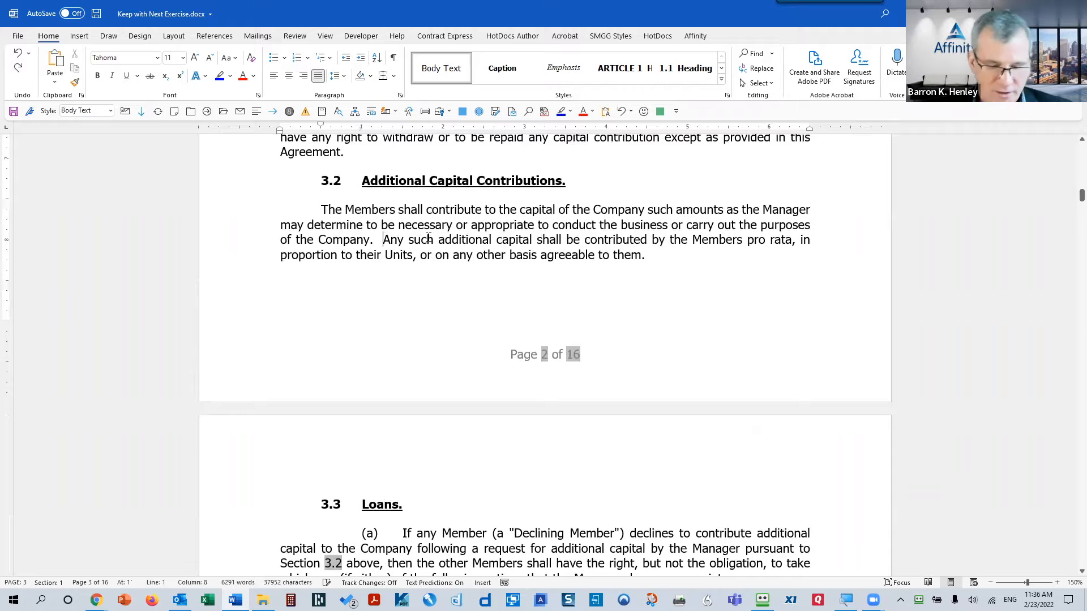
key(ctrl+v)
key(ctrl+v)
scroll(462, 278, down, 3)
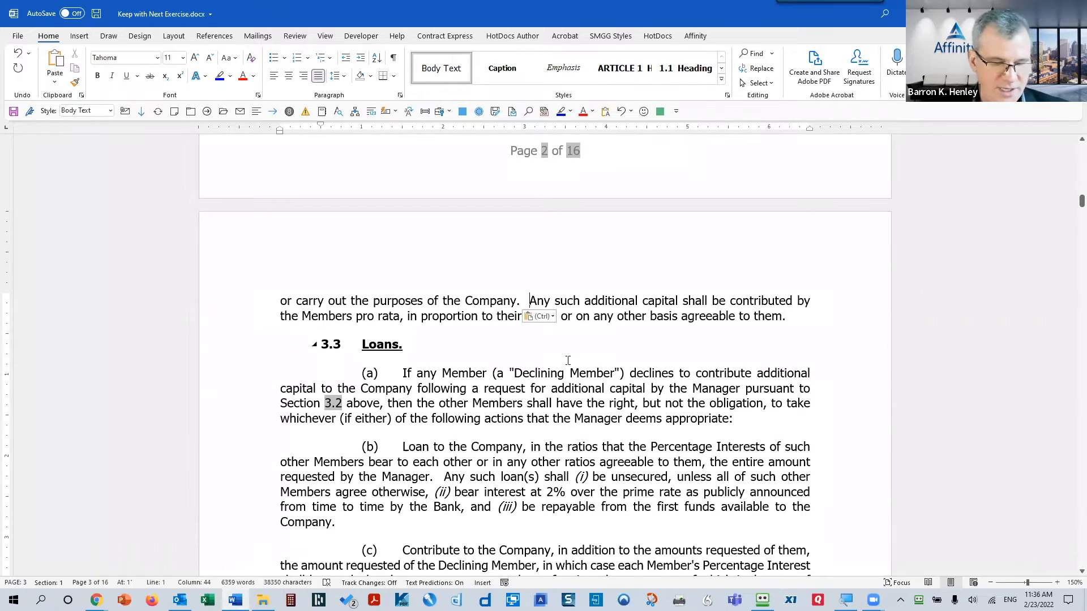
key(ctrl+z)
key(ctrl+z)
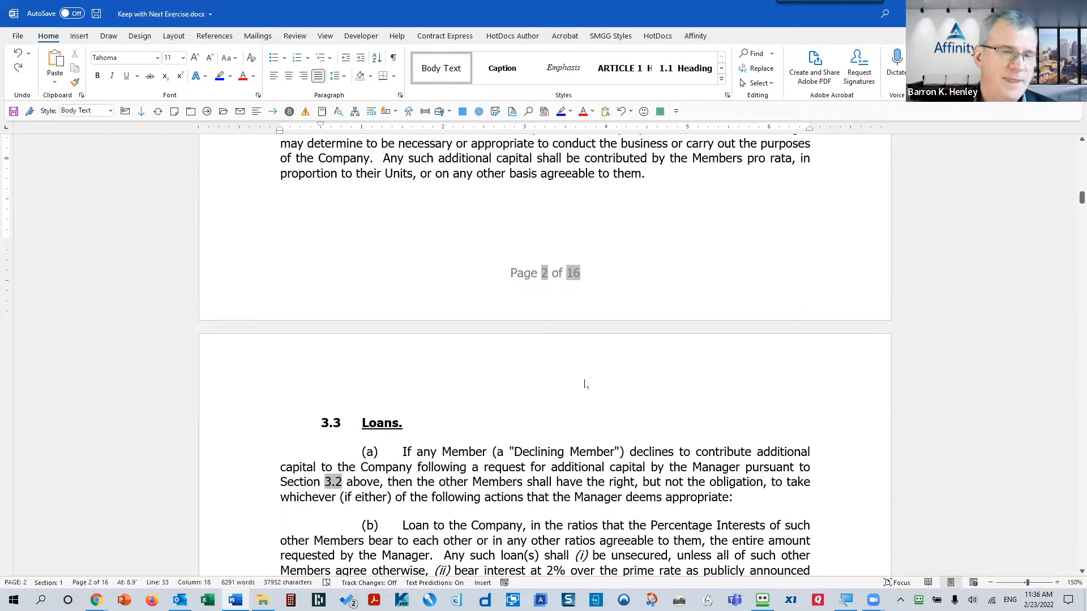
Step: Go to paragraph (e) on partner nonrecourse deductions at the end of page 4 and place the cursor in it
scroll(585, 391, down, 15)
scroll(583, 410, down, 15)
click(503, 243)
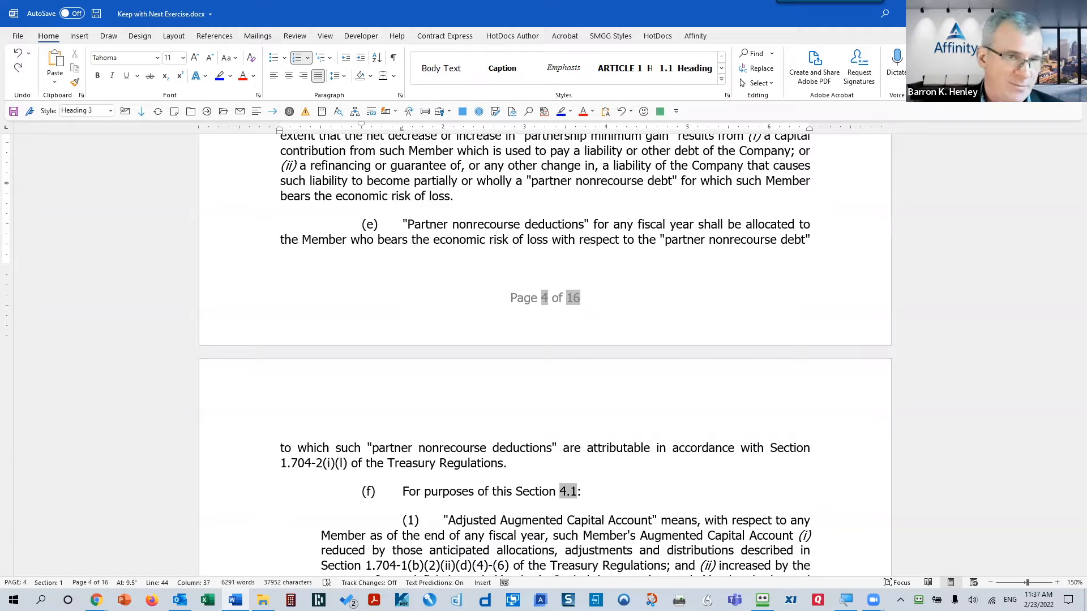
Step: Create a new blank document and insert the saved State of Ohio notary acknowledgment block
key(ctrl+n)
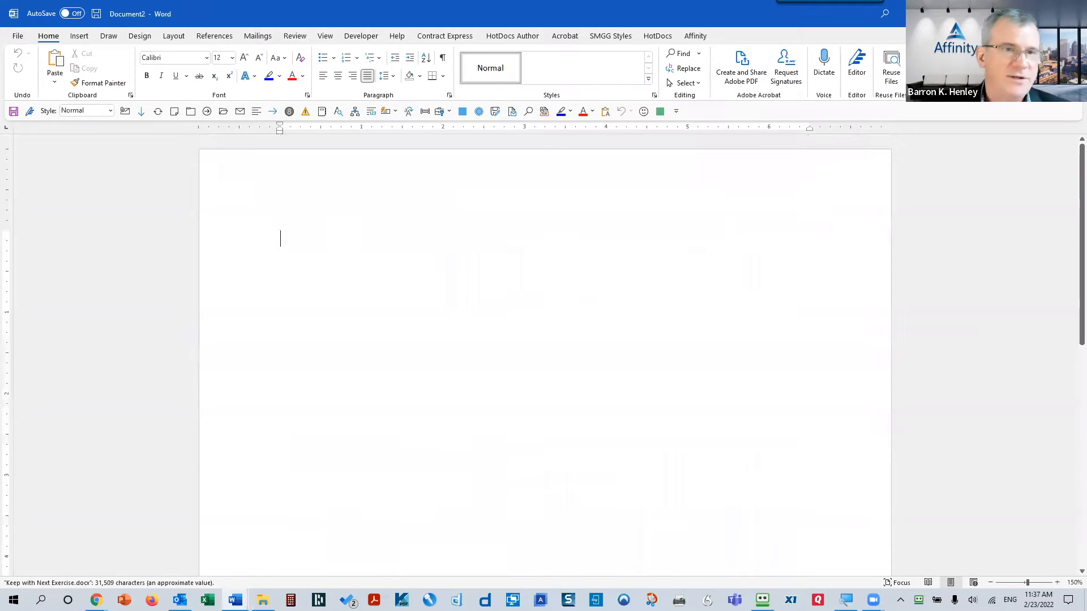
click(387, 111)
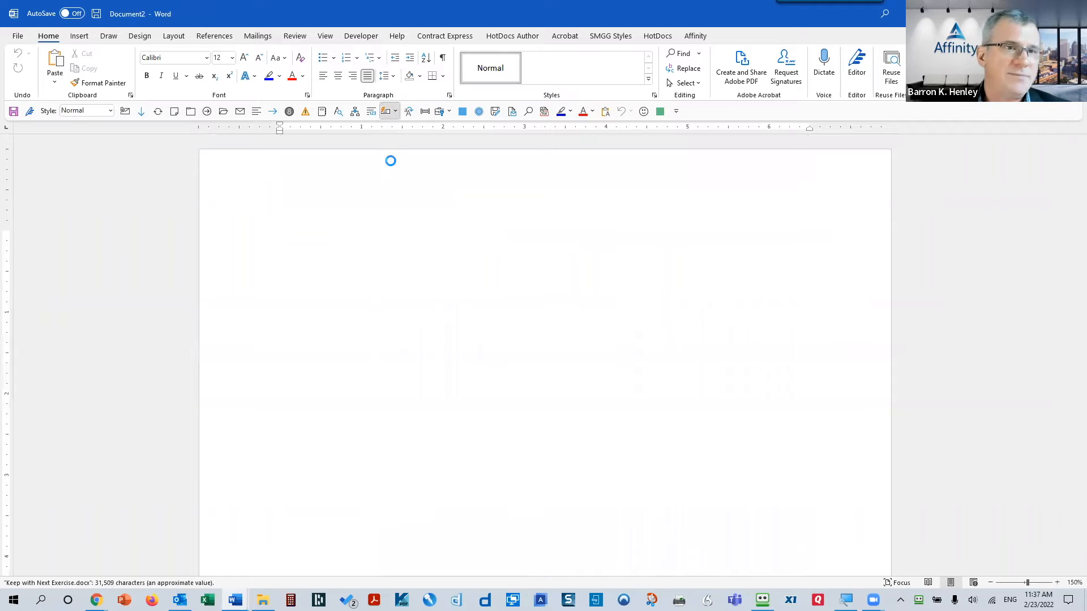
click(403, 227)
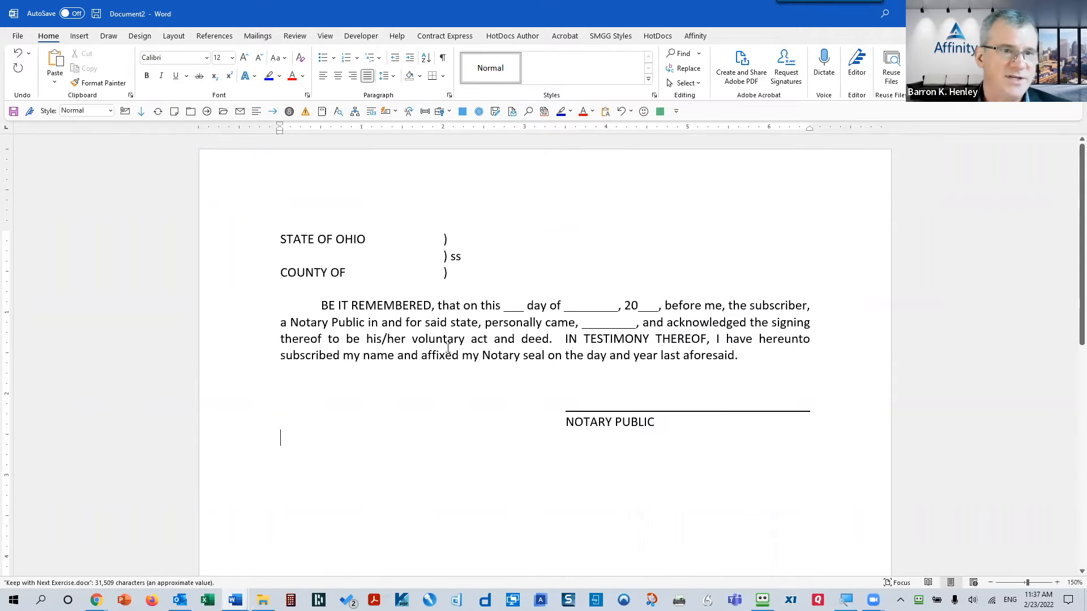
Step: Examine the notary block's heading, body text and signature line, and return to the Keep with Next Exercise document
drag(394, 308, 451, 356)
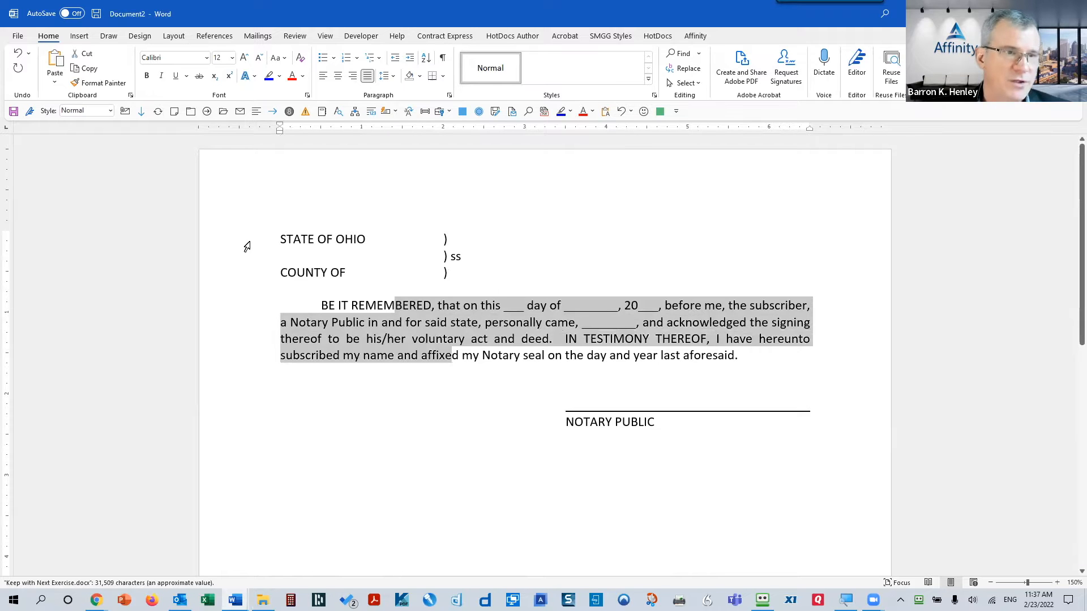
drag(247, 242, 248, 288)
drag(374, 309, 426, 353)
drag(390, 319, 426, 355)
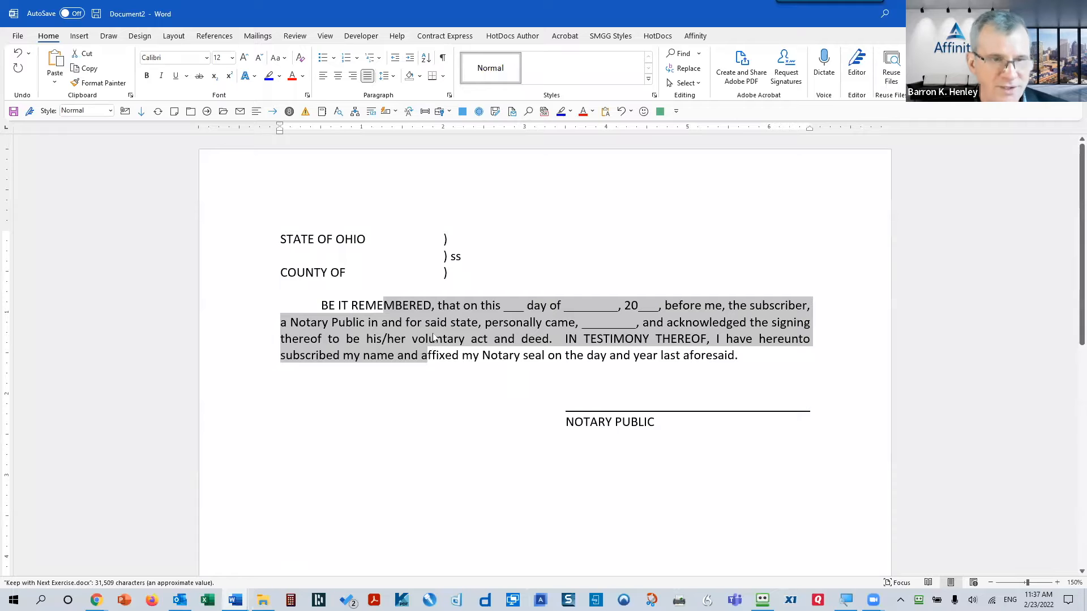
drag(481, 309, 603, 408)
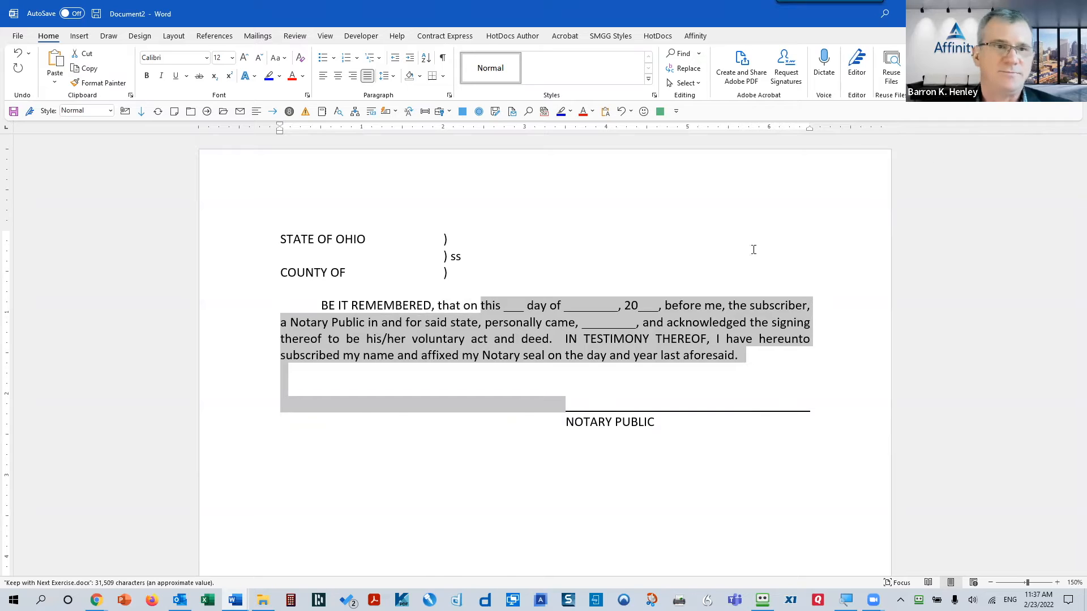
key(alt+Tab)
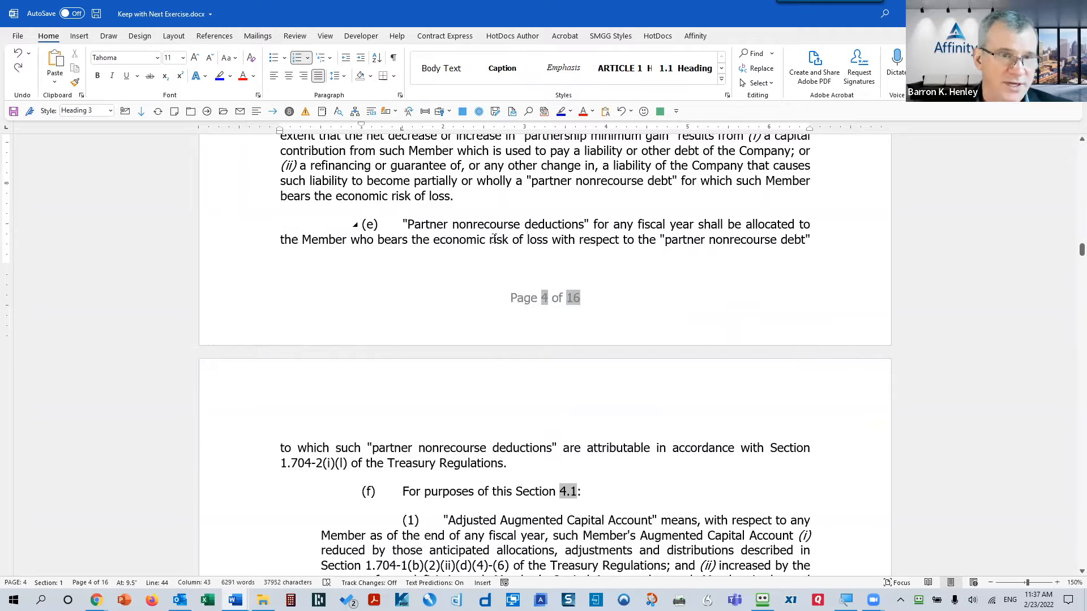
Step: Turn on Keep lines together for paragraph (e) on partner nonrecourse deductions at the end of page 4
right_click(494, 239)
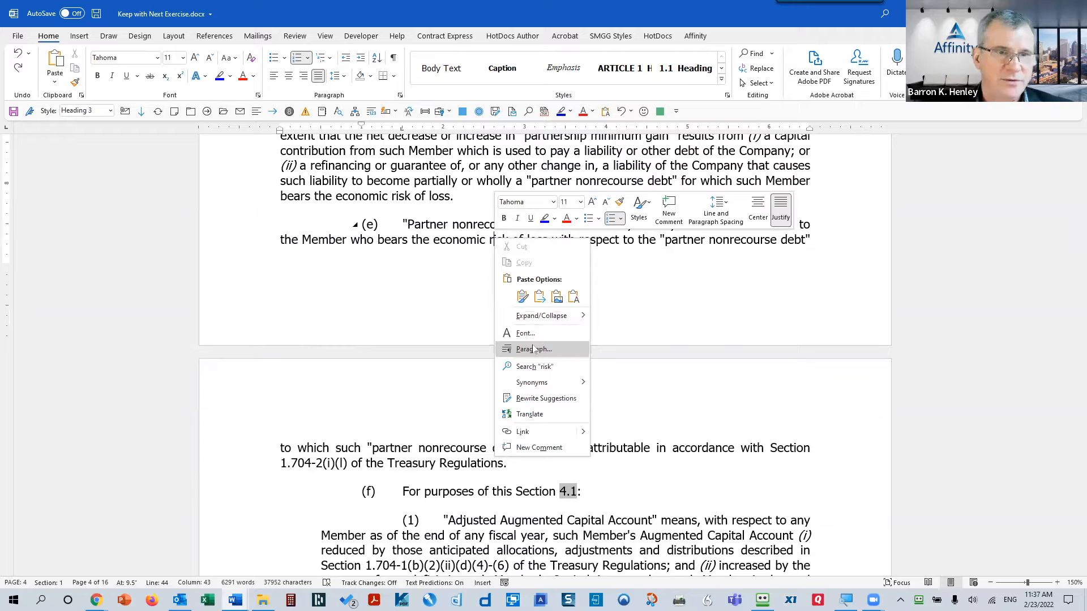
click(535, 349)
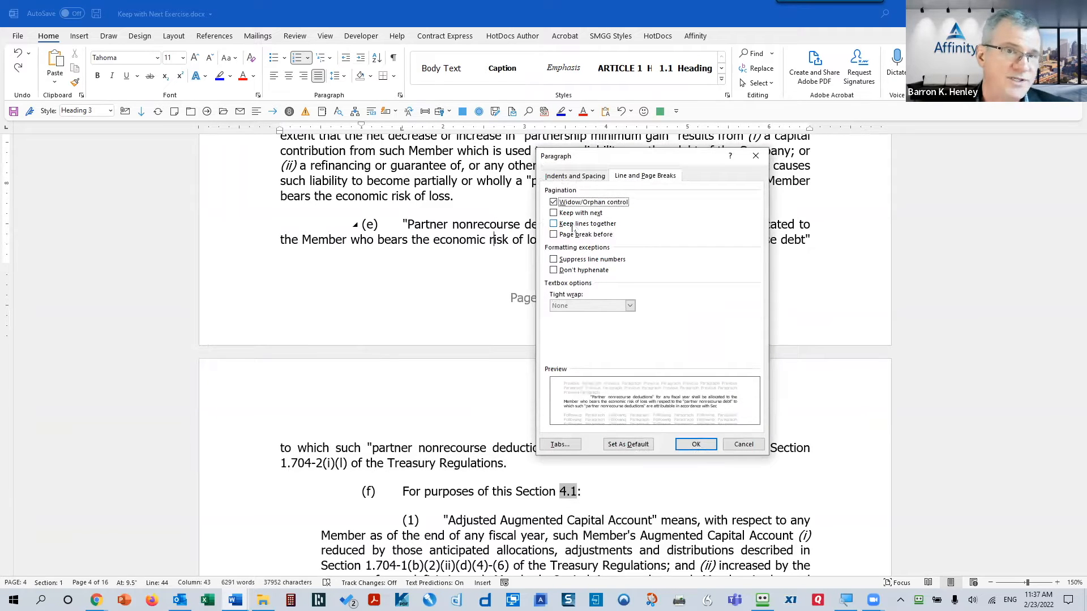
click(573, 225)
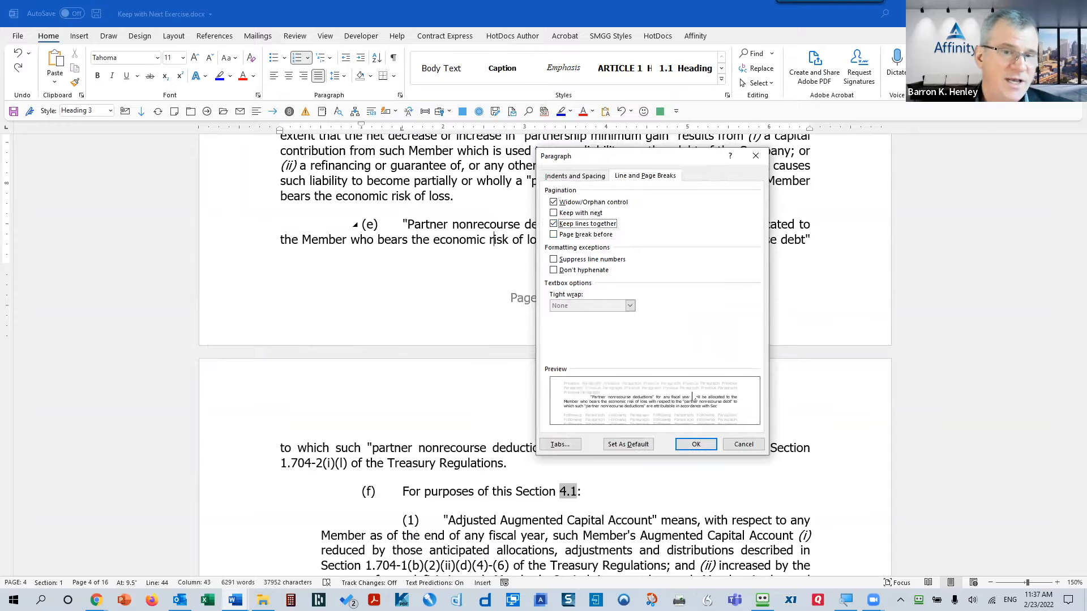
click(697, 445)
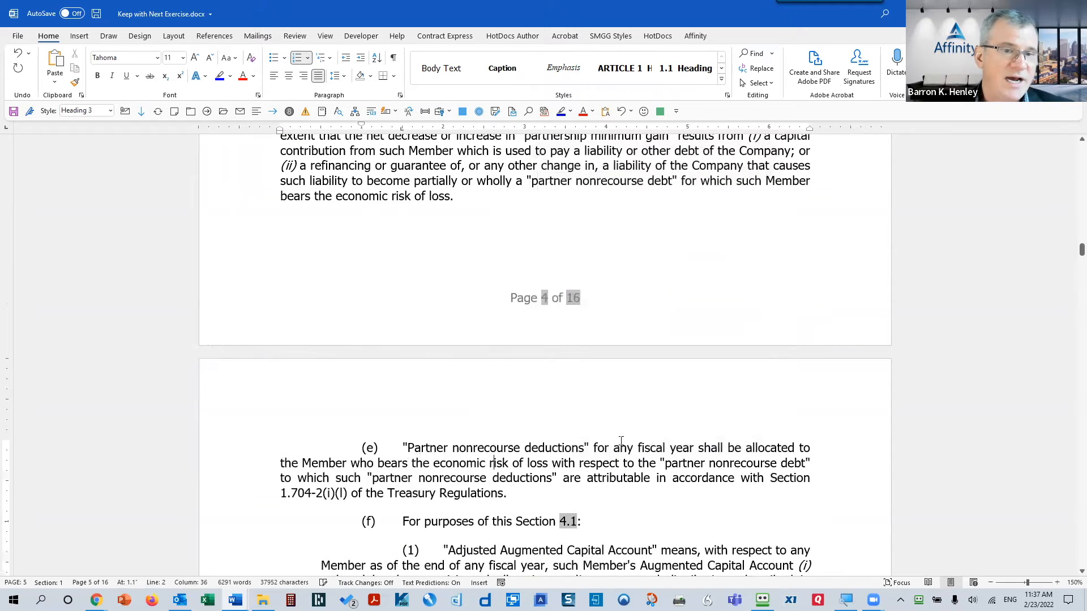
Step: Turn on Keep with next for paragraph (f), "For purposes of this Section 4.1:", on page 5
scroll(642, 433, down, 3)
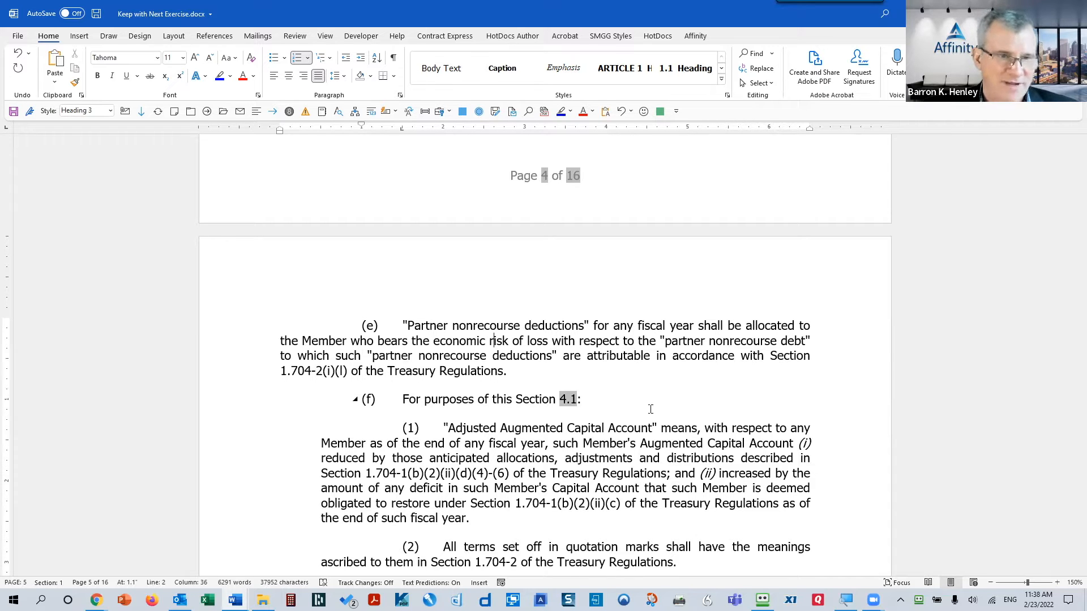
scroll(493, 236, down, 4)
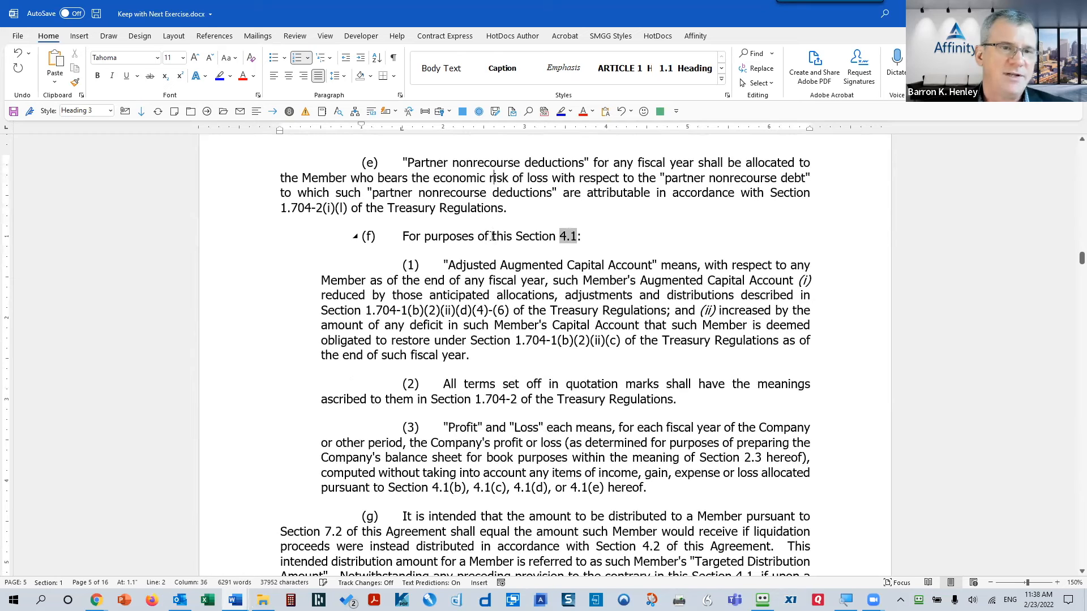
click(492, 236)
drag(403, 236, 536, 236)
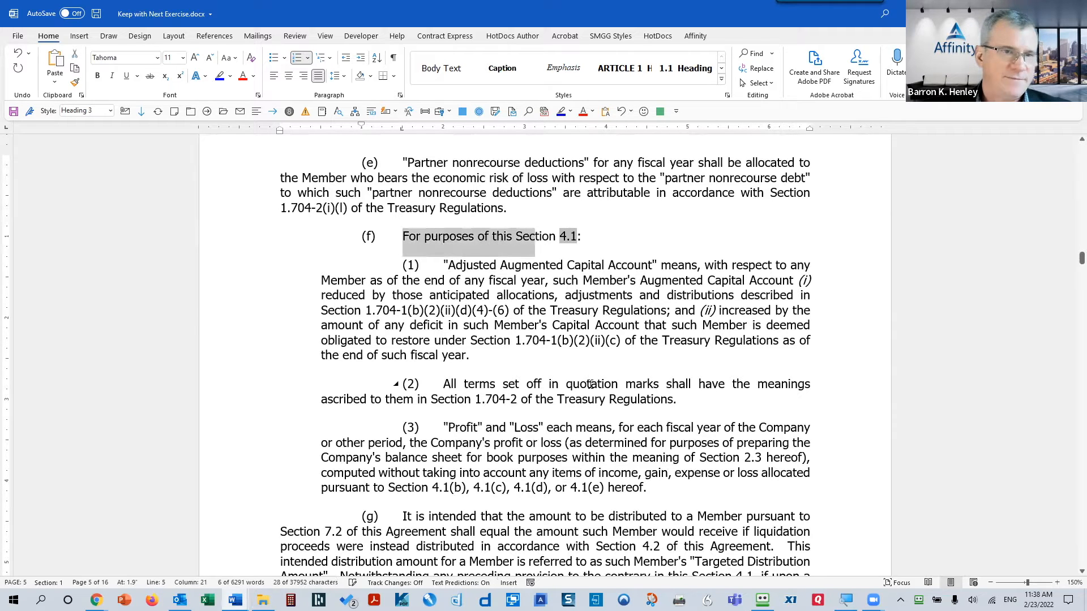
click(517, 297)
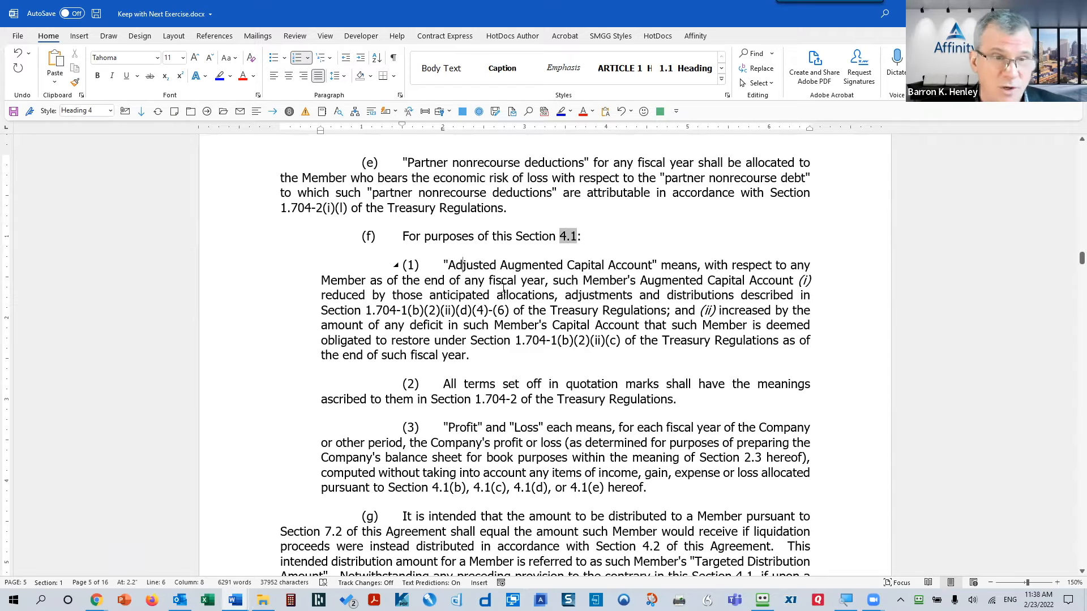
right_click(479, 236)
click(520, 350)
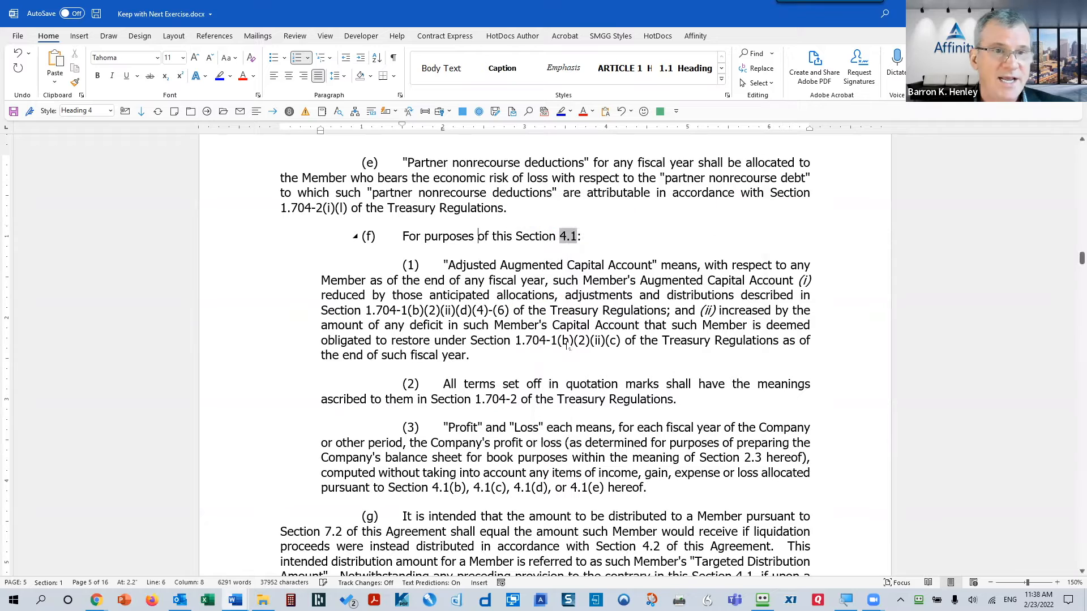
click(583, 213)
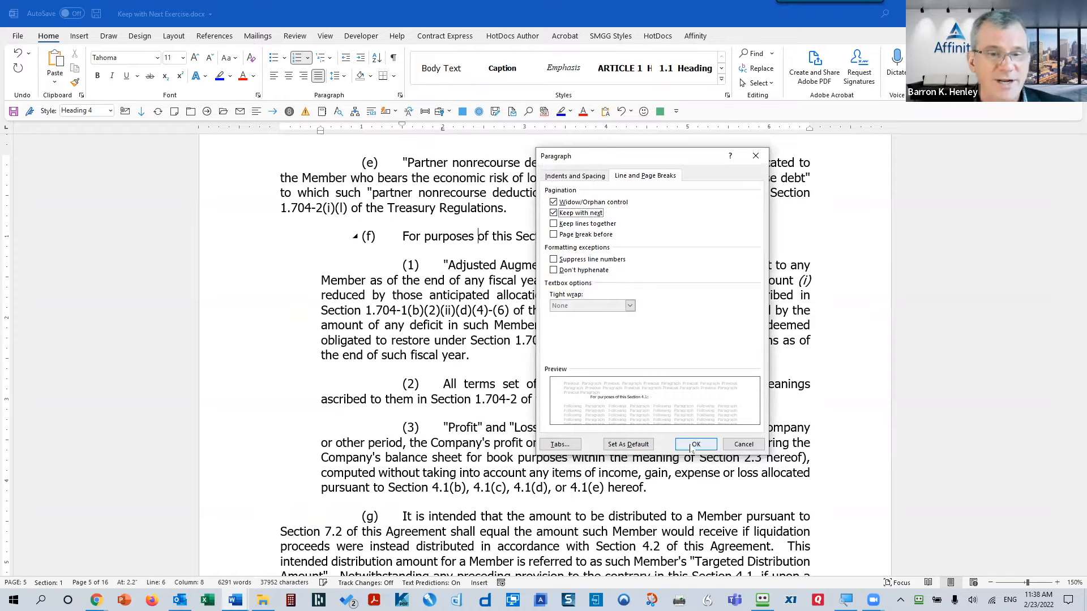
click(696, 444)
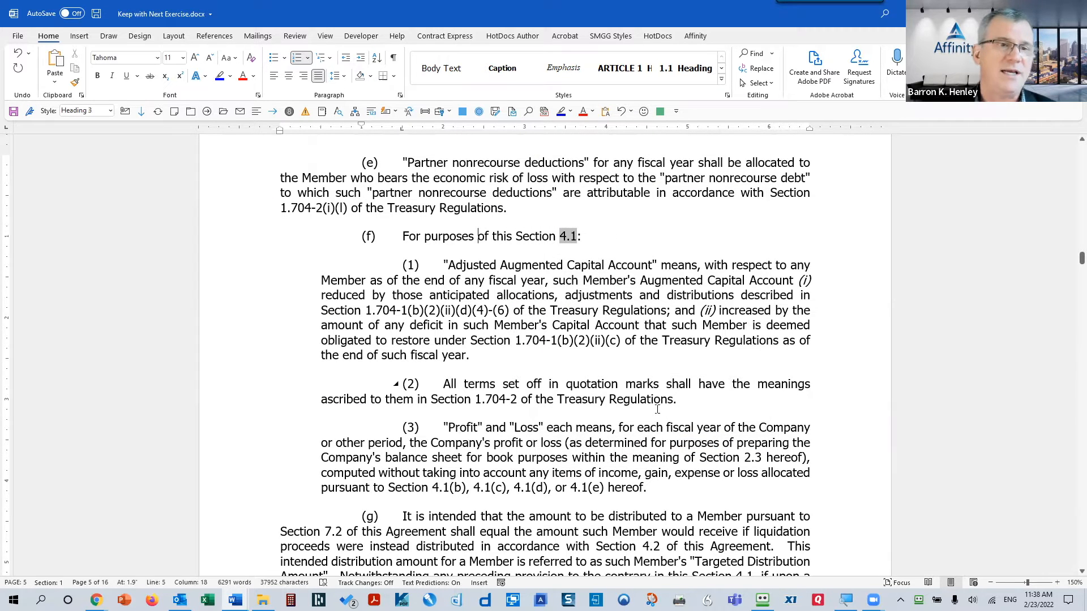
Step: Turn on Keep with next for the 4.2 Distributions heading at the end of page 5
scroll(656, 404, down, 10)
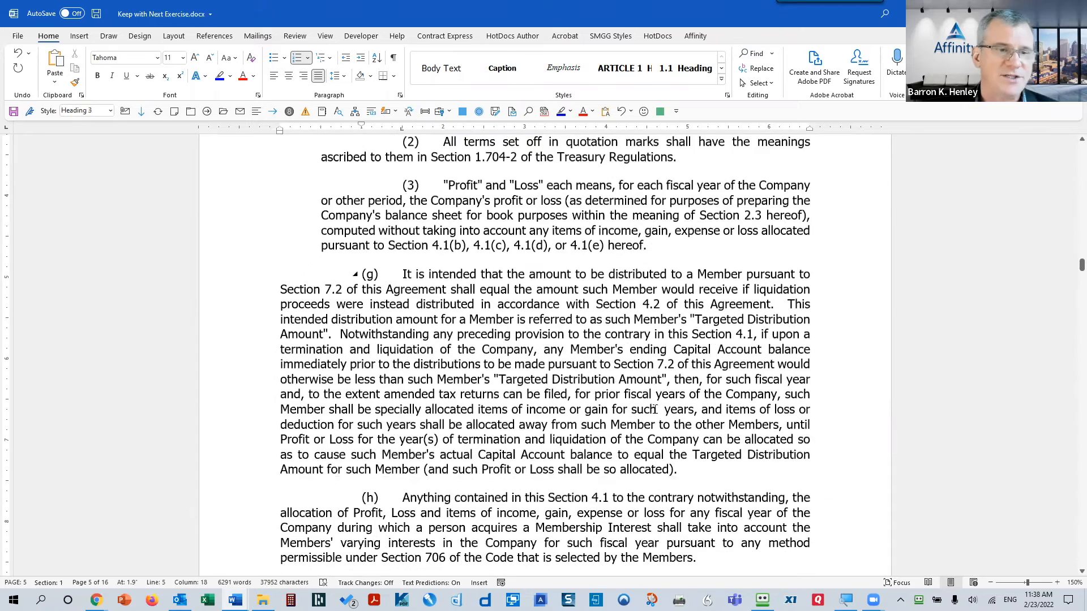
click(406, 340)
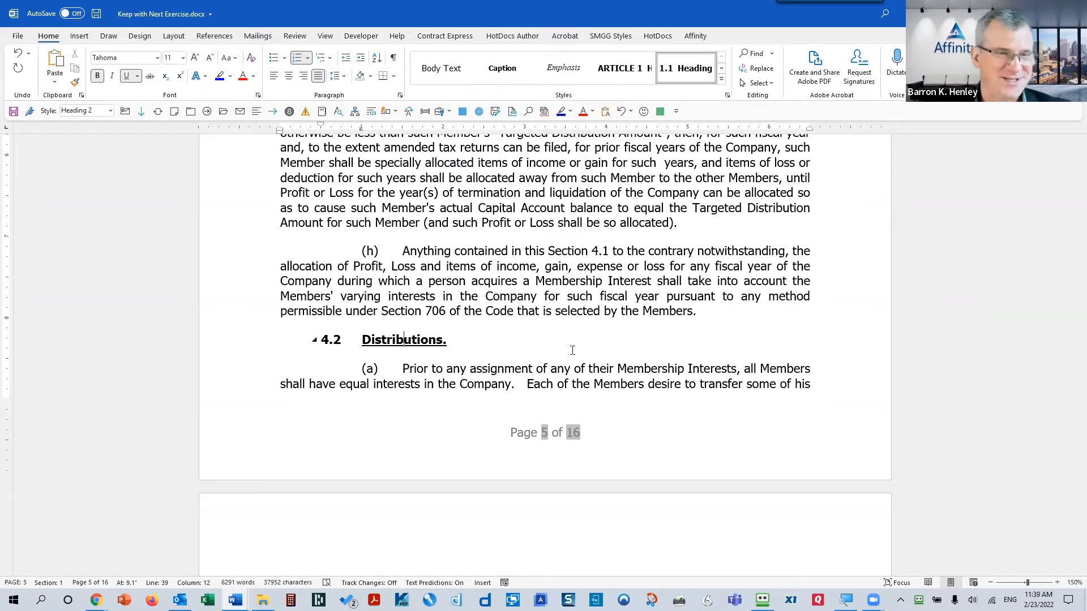
scroll(573, 351, down, 2)
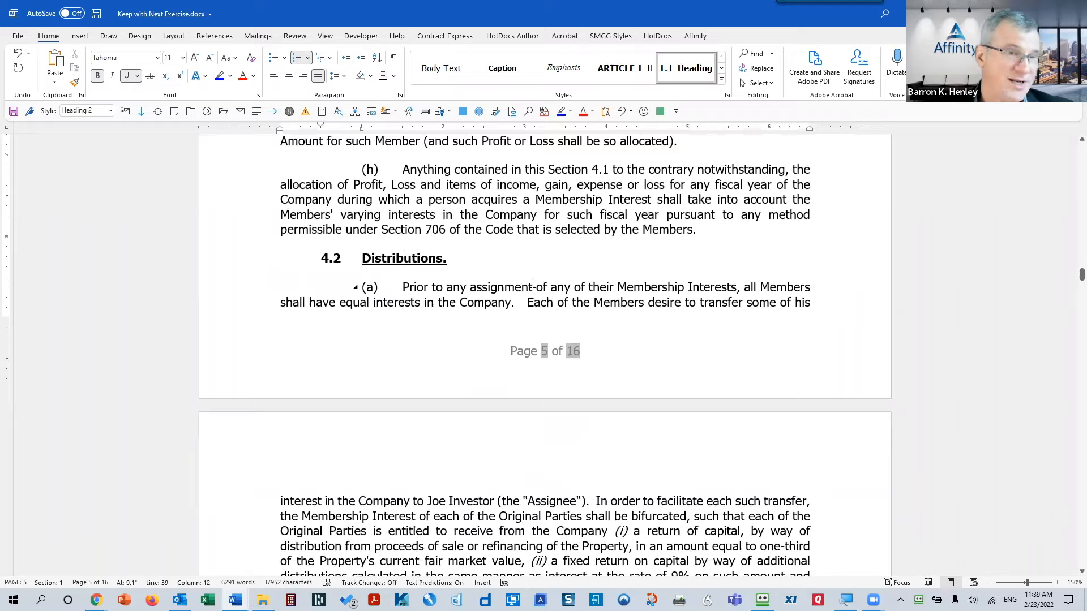
right_click(413, 261)
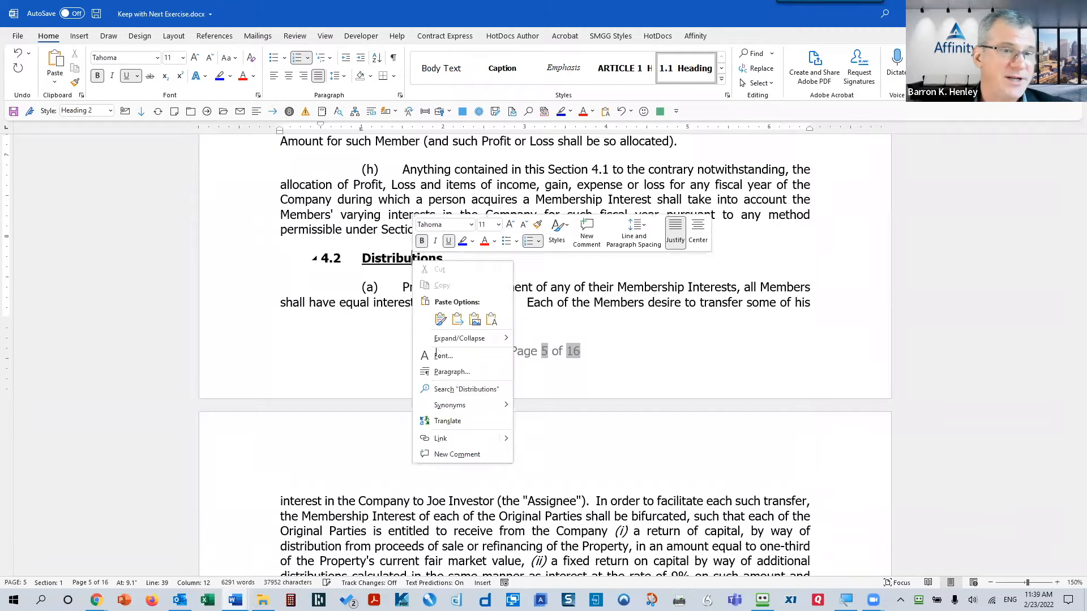
click(443, 374)
click(554, 214)
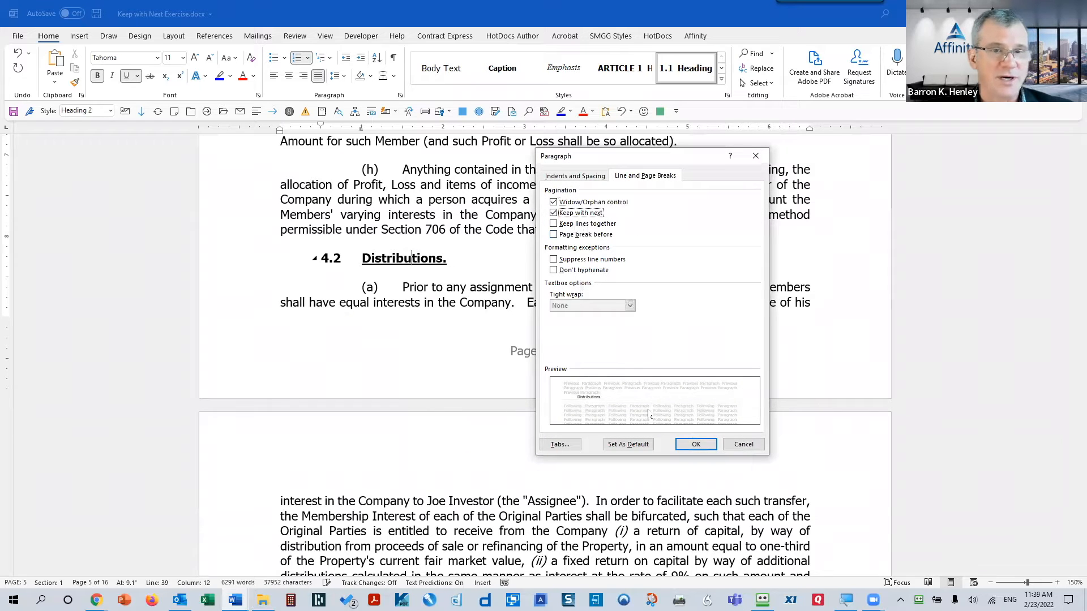
click(695, 443)
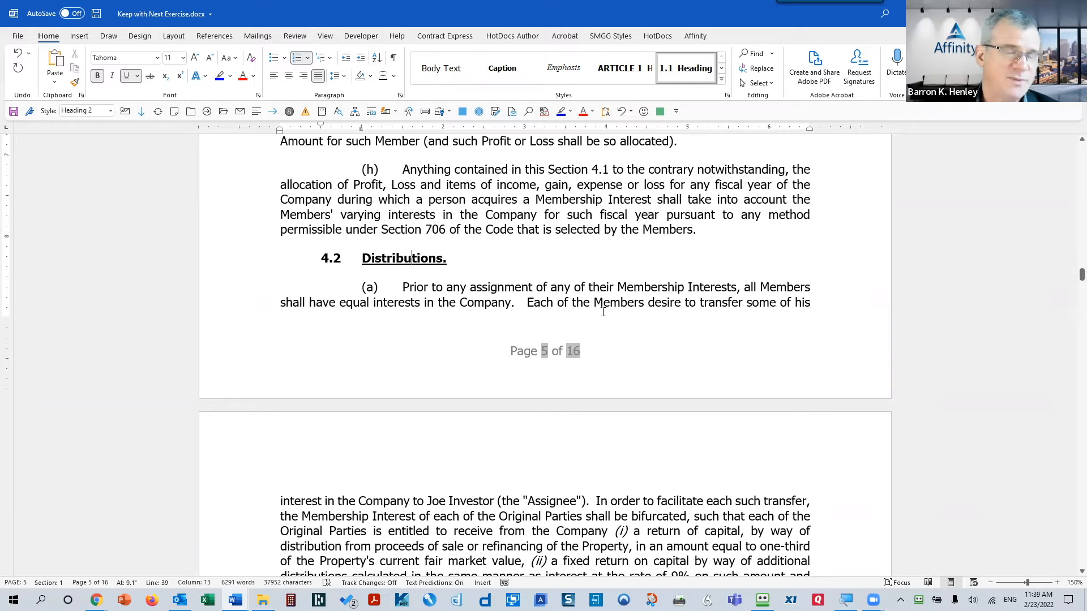
Step: Insert a manual page break directly before the 4.2 Distributions heading
key(Home)
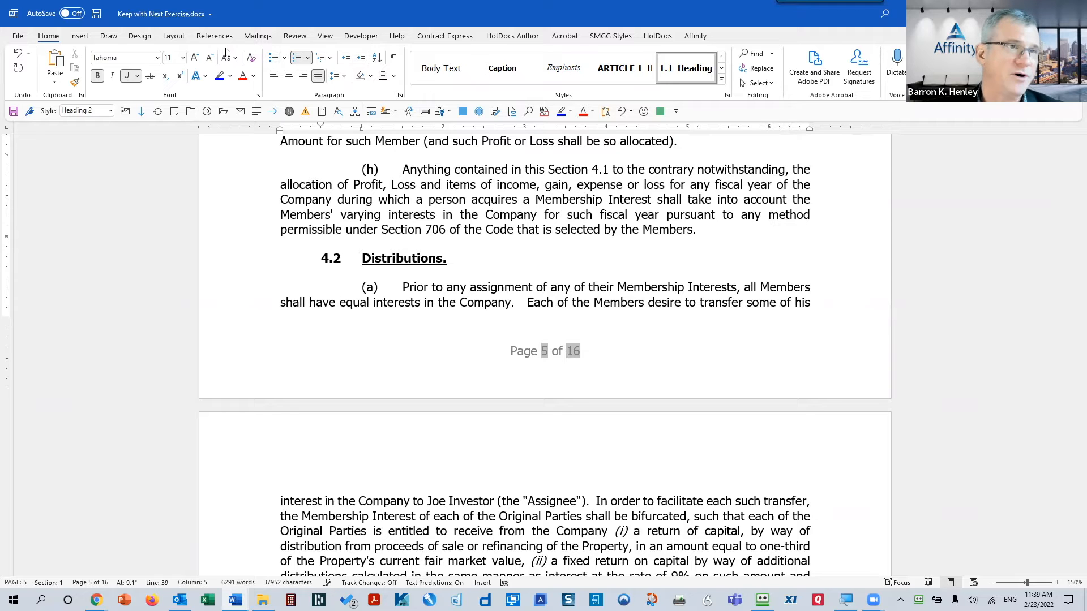
click(177, 37)
click(157, 53)
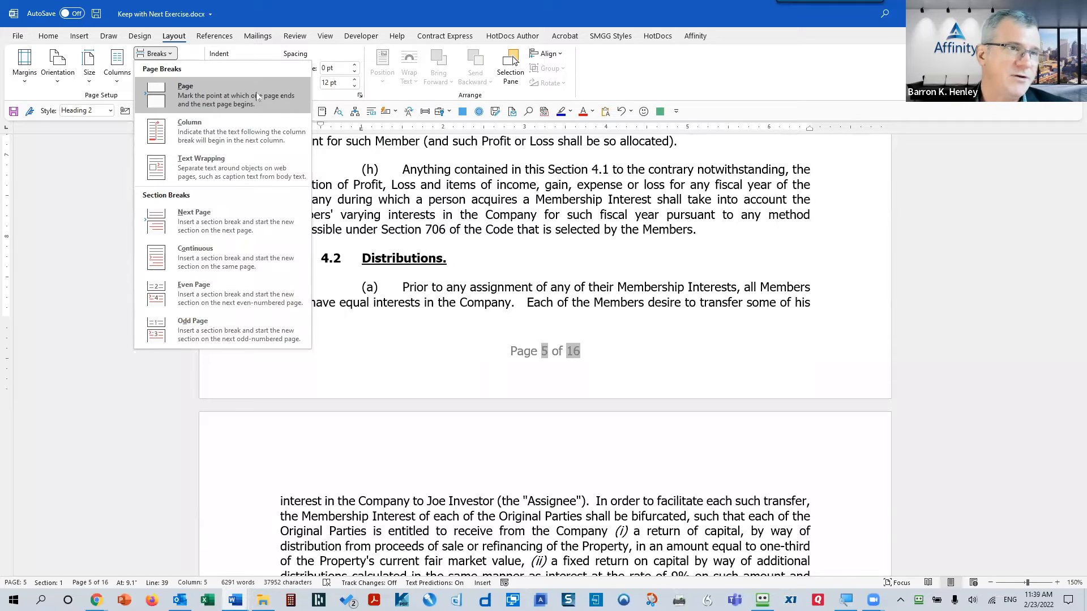
click(423, 189)
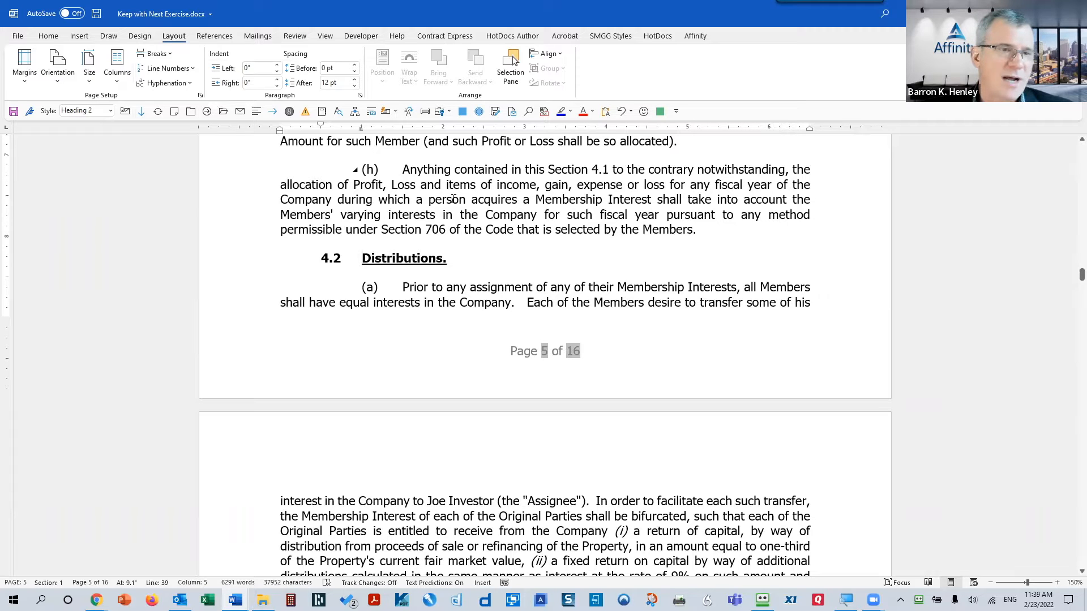
key(ctrl+Return)
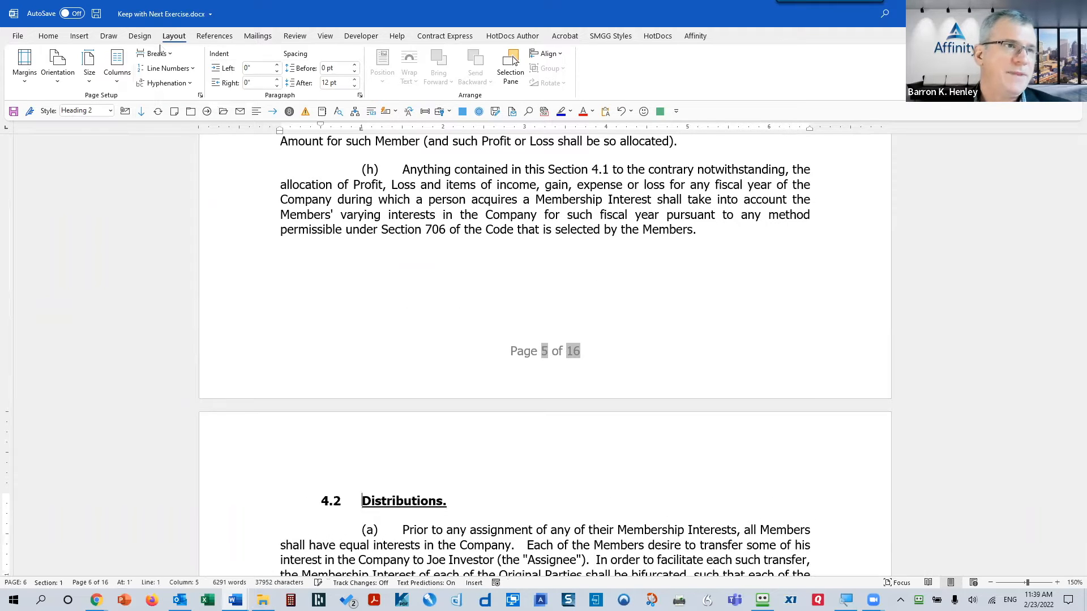
Step: Show the formatting marks and inspect the manual page break between paragraph (h) and heading 4.2
click(51, 37)
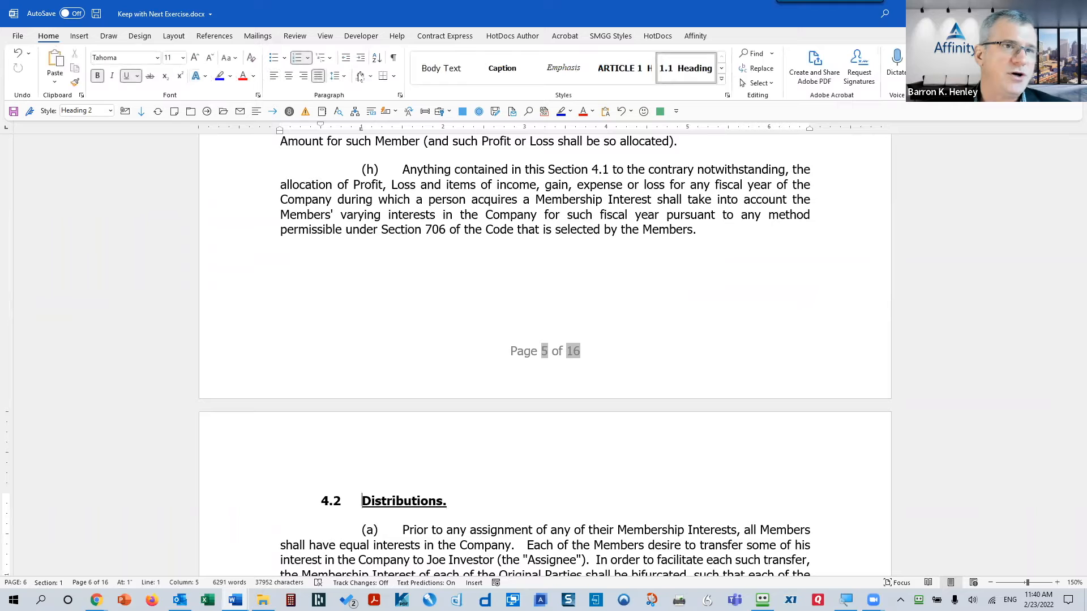
click(394, 59)
click(318, 251)
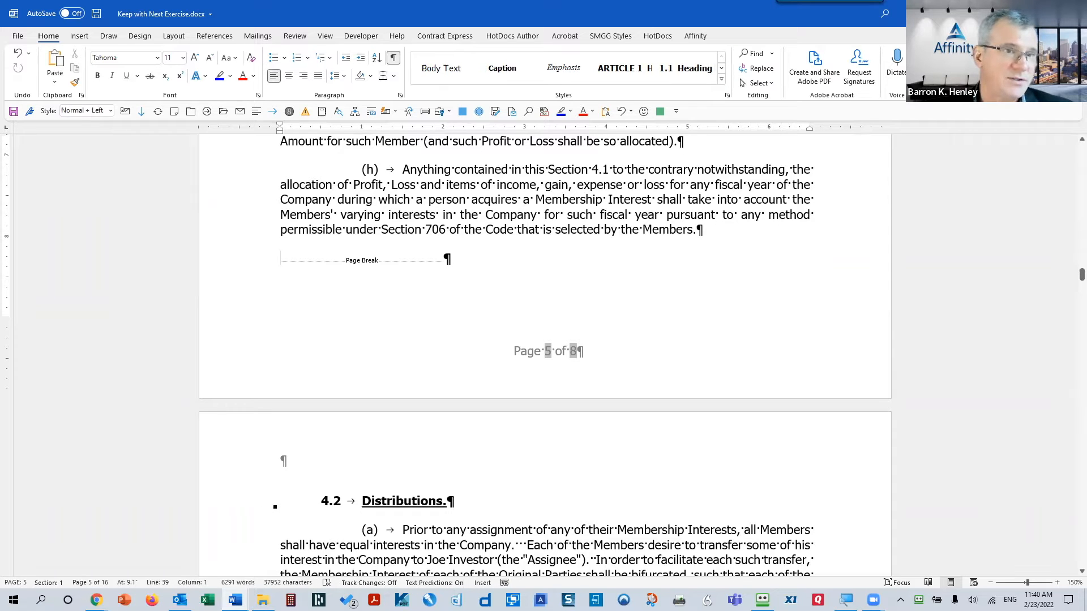
click(236, 262)
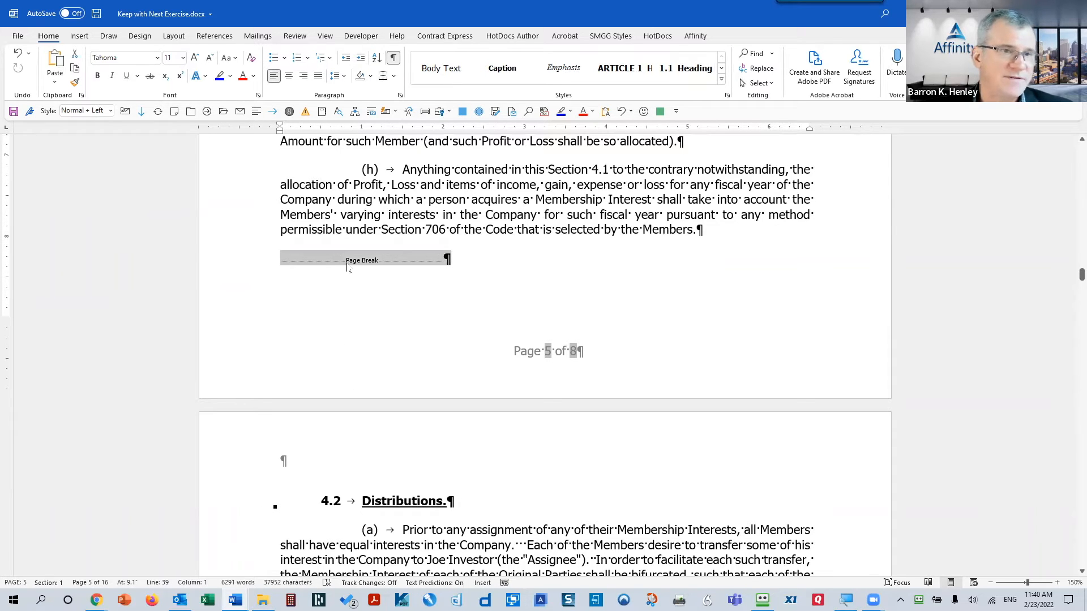
key(Left)
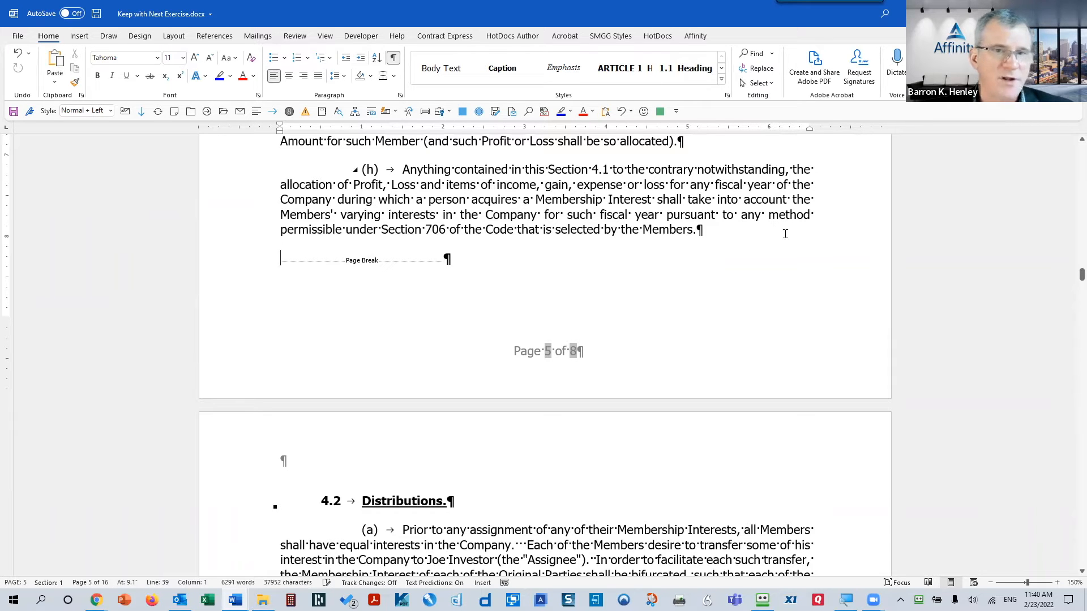
Step: Add two test paragraphs, "dsaf" and "asdf", after paragraph (h) to test the manual page break
click(756, 233)
key(Return)
text(dsaf)
key(Return)
text(asdf)
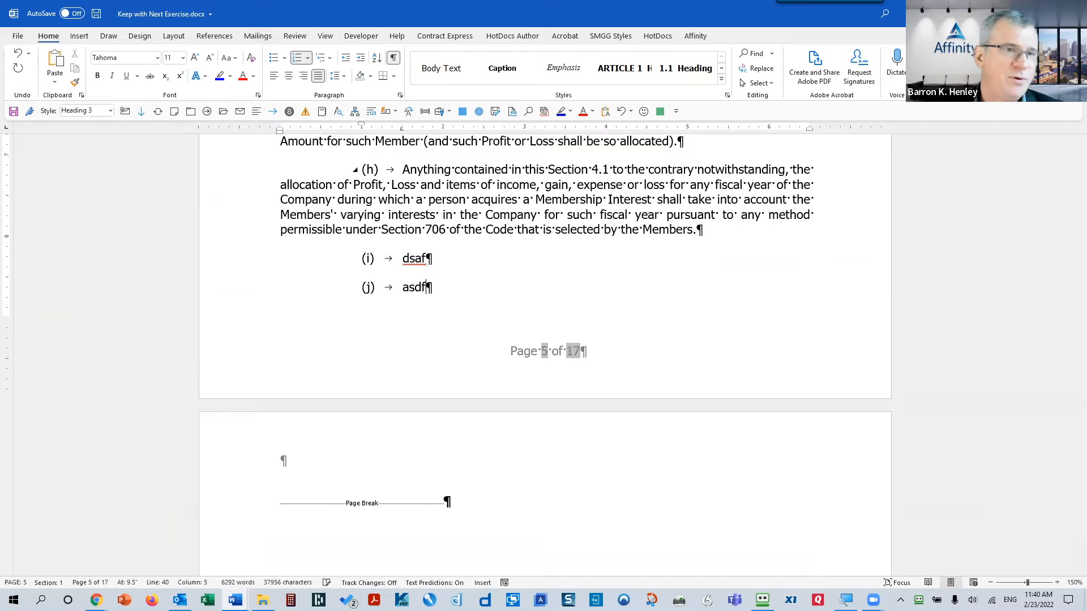
Step: Check the page after the test paragraphs and delete the manual page break on it
scroll(651, 396, down, 2)
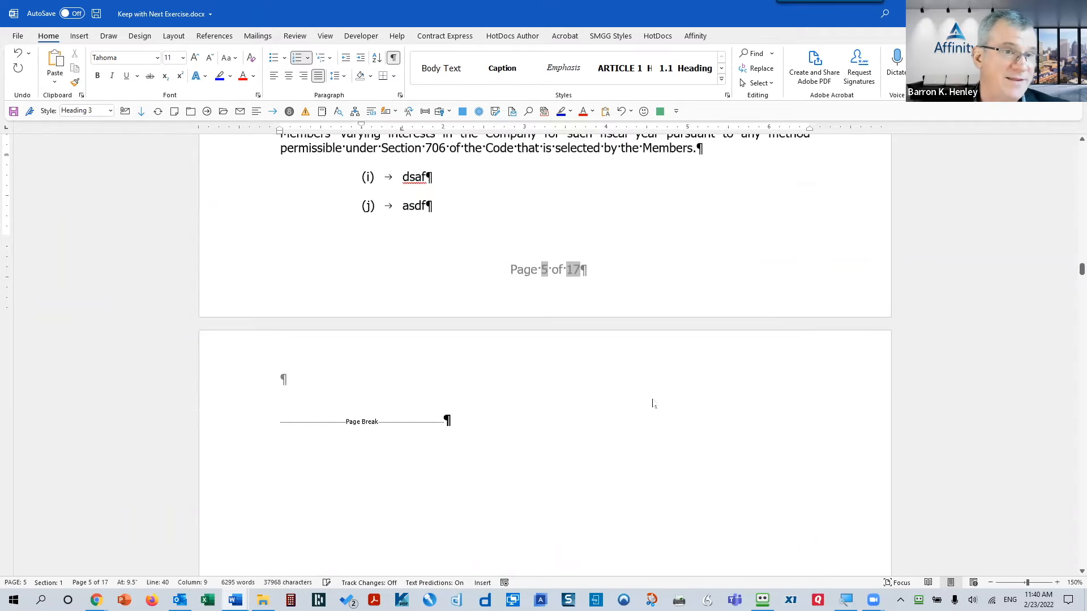
scroll(654, 405, down, 6)
scroll(663, 407, up, 3)
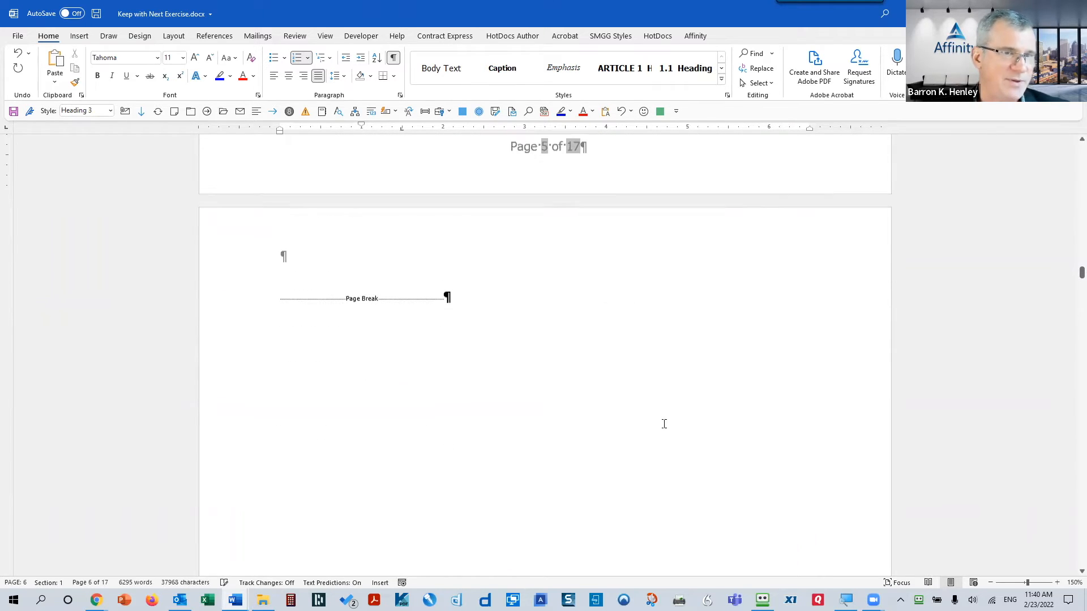
scroll(668, 408, up, 3)
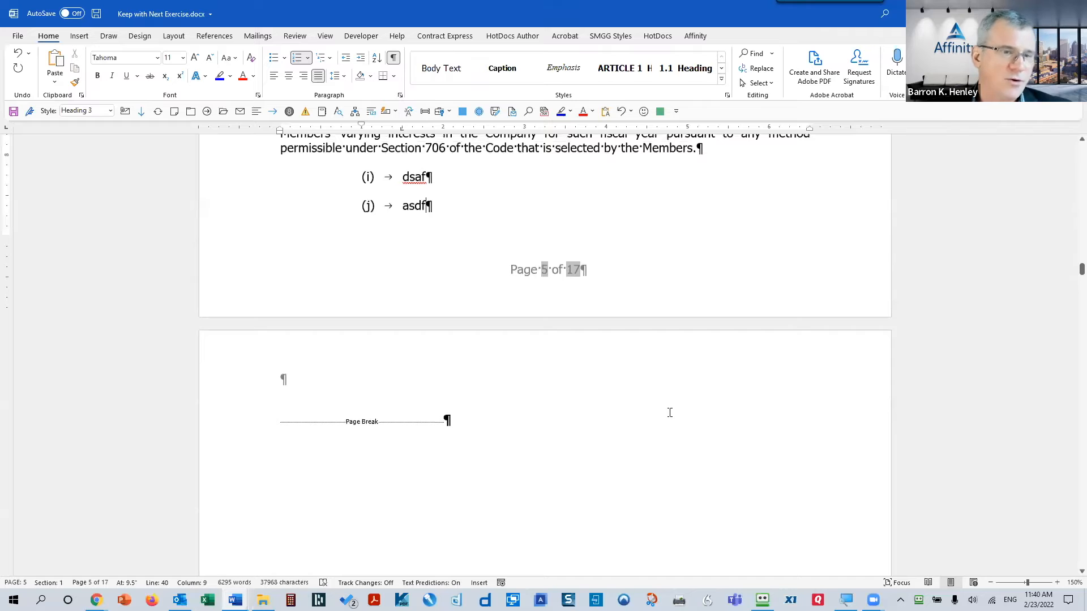
scroll(671, 413, down, 5)
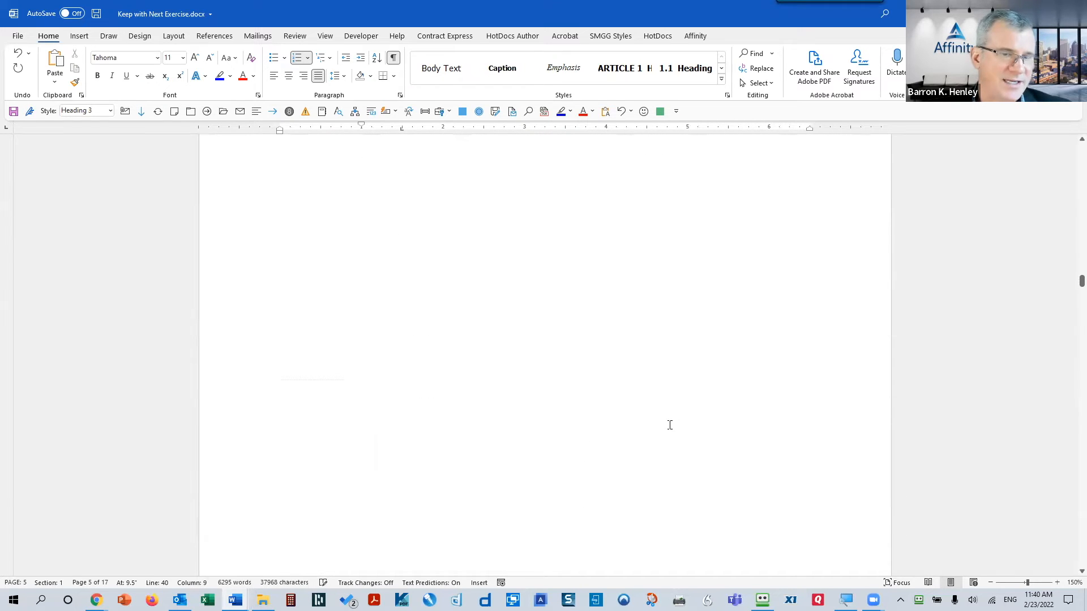
scroll(664, 428, up, 4)
click(267, 260)
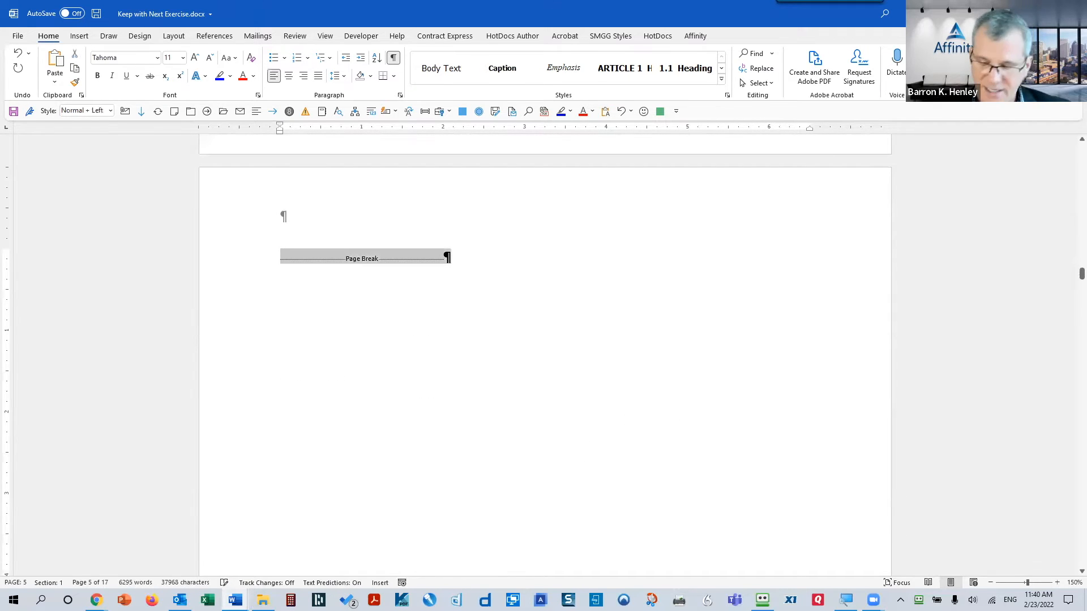
key(Delete)
Step: Delete the two test paragraphs (i) and (j) between paragraph (h) and heading 4.2
scroll(574, 287, up, 4)
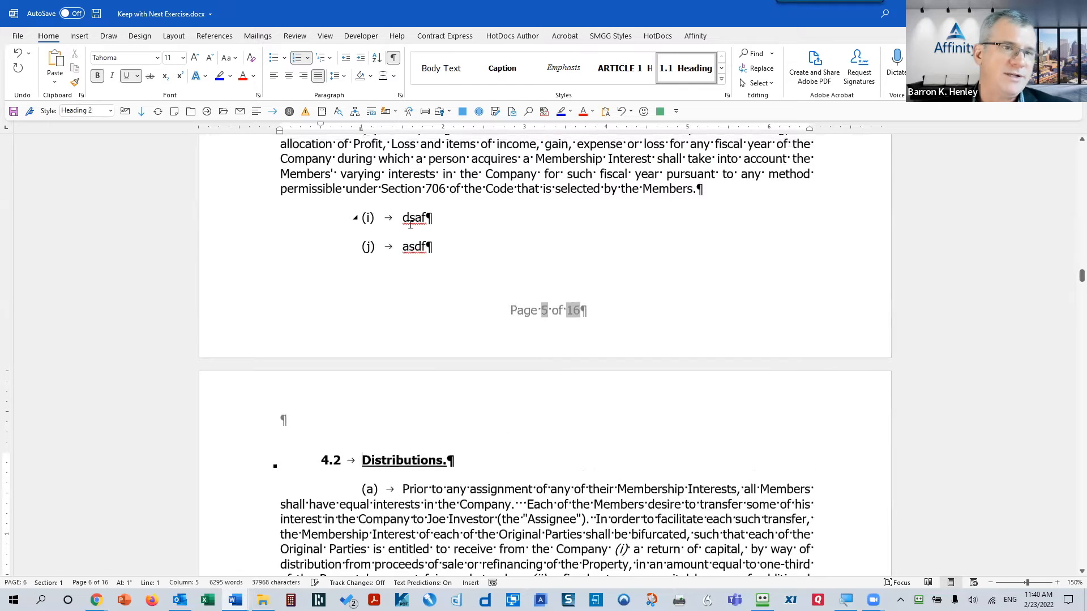
drag(401, 218, 490, 255)
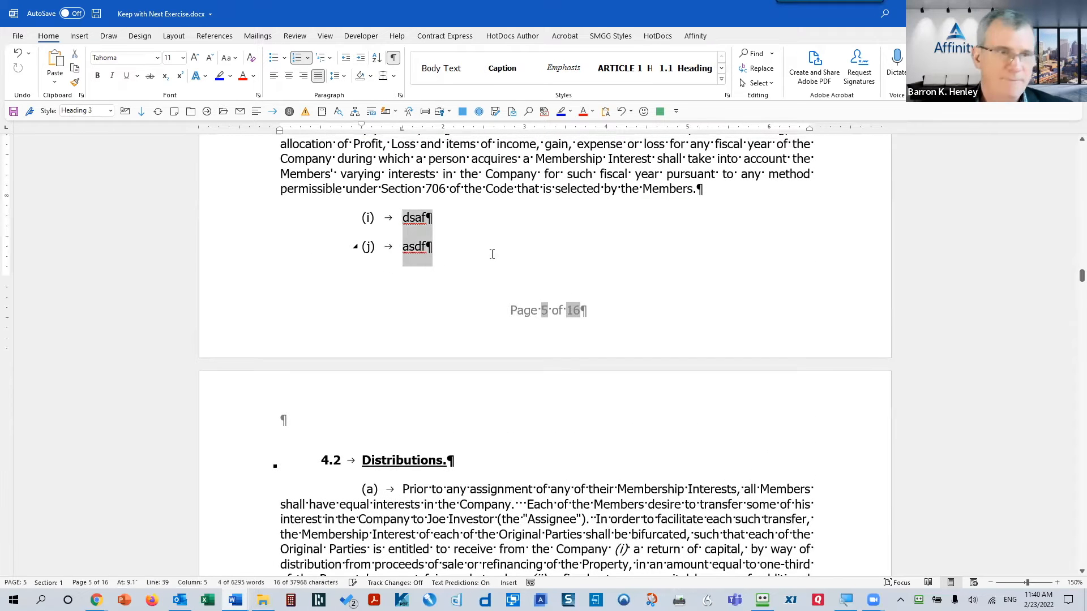
key(Delete)
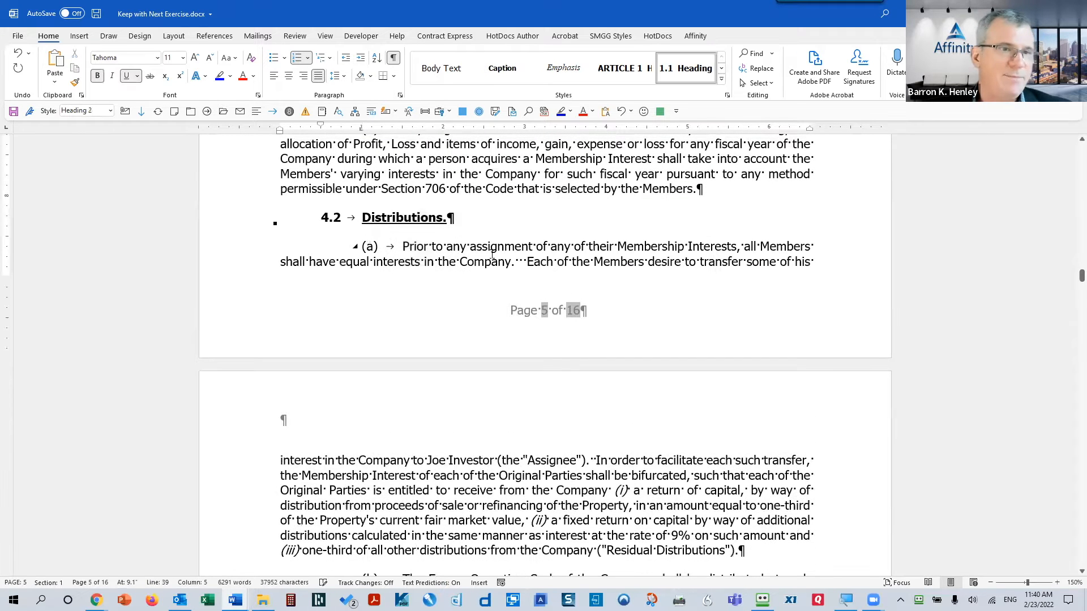
Step: Turn on Page break before for heading 4.2 Distributions so it starts on a new page
right_click(397, 221)
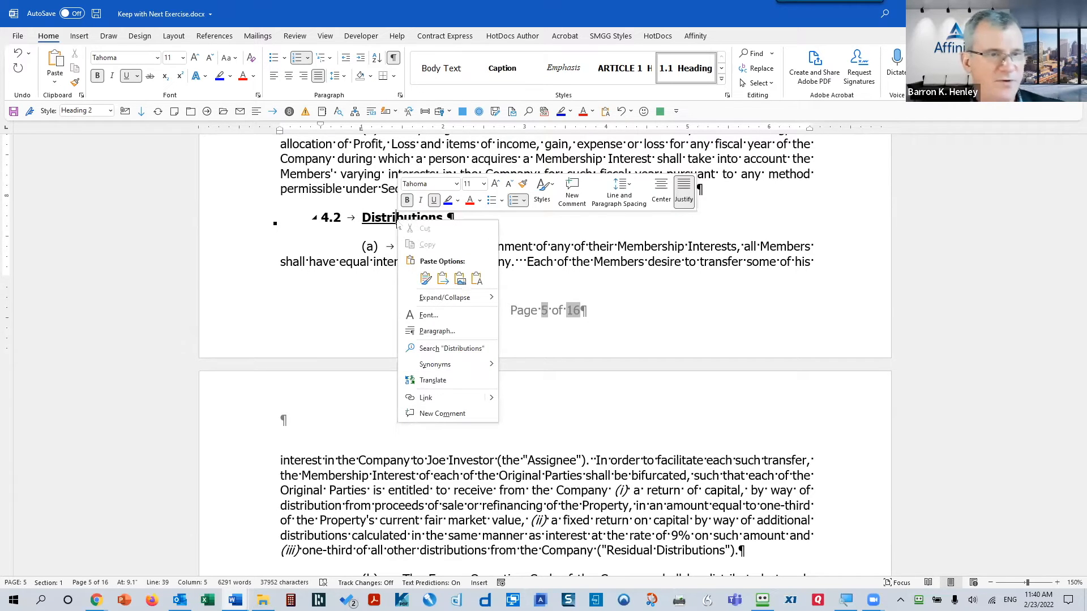
click(437, 333)
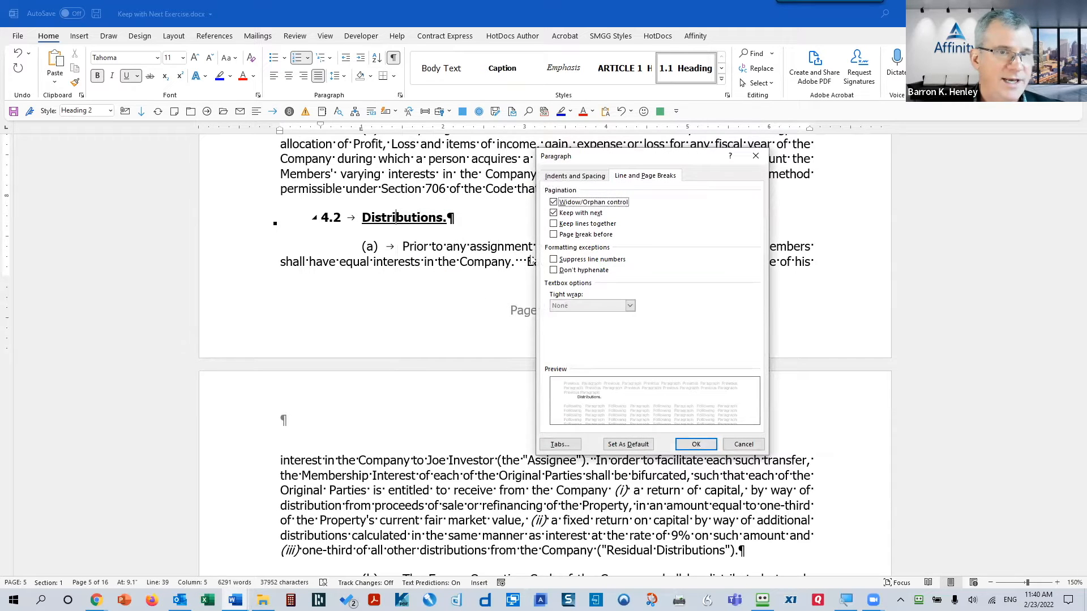
click(554, 235)
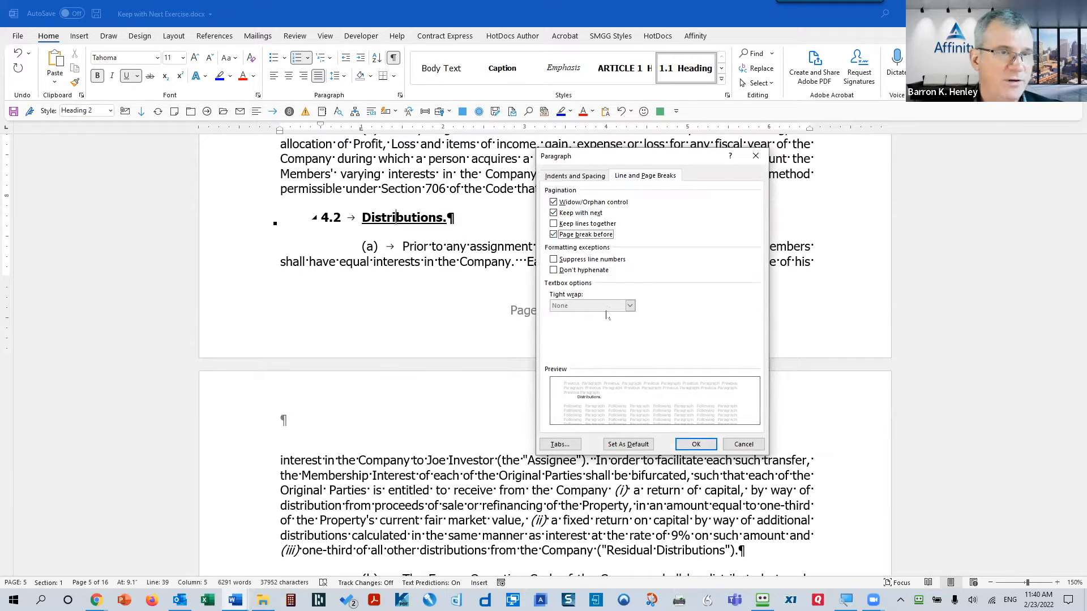
click(692, 447)
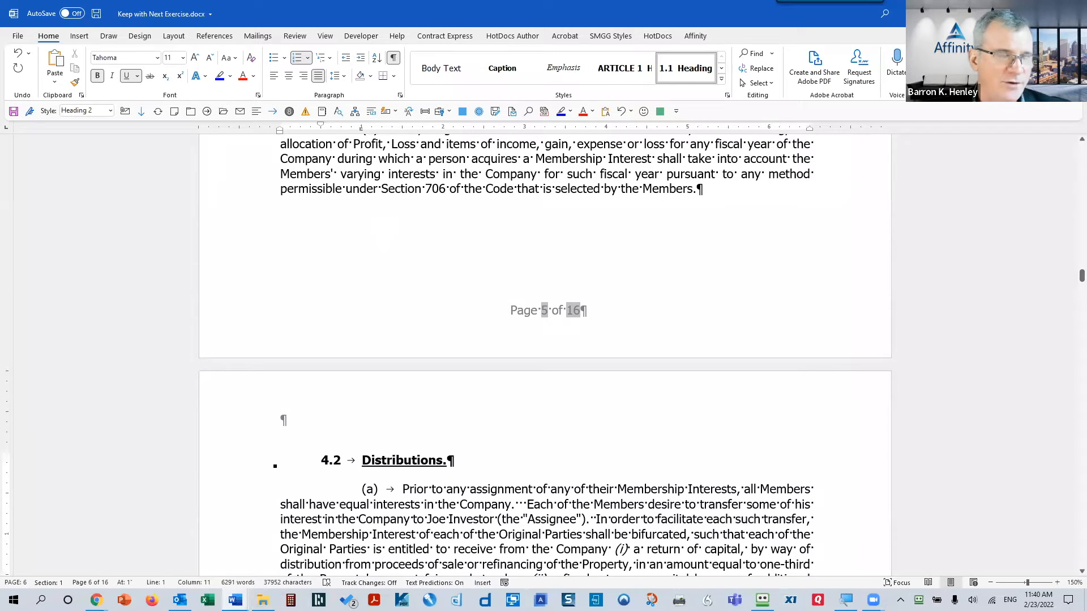
click(341, 187)
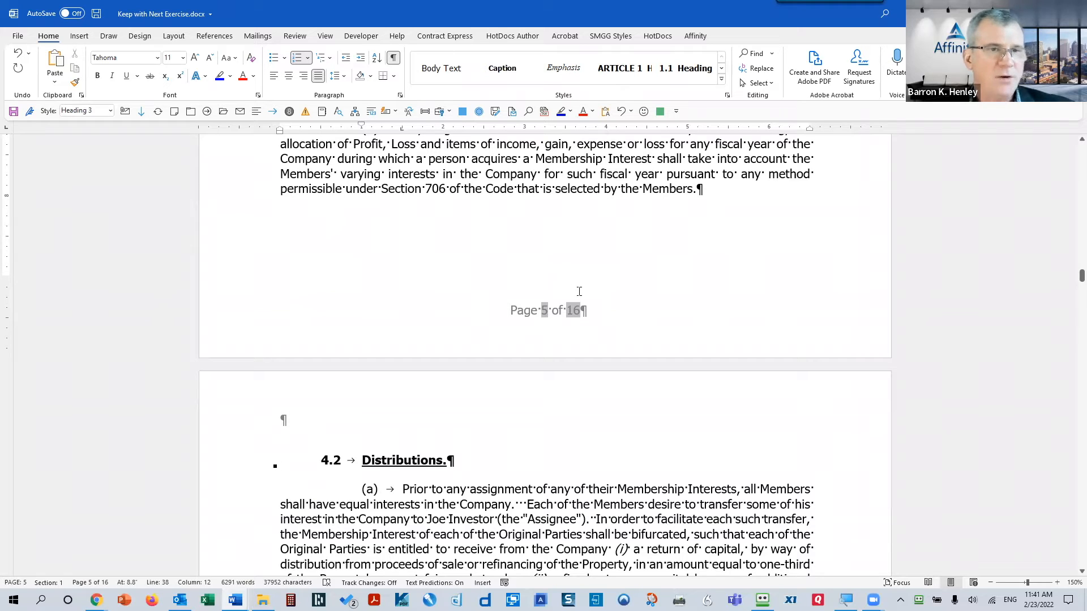
Step: Turn on Keep with next and Keep lines together for paragraphs (d) through (f)(1) of section 4.2
scroll(603, 340, down, 5)
scroll(447, 327, down, 6)
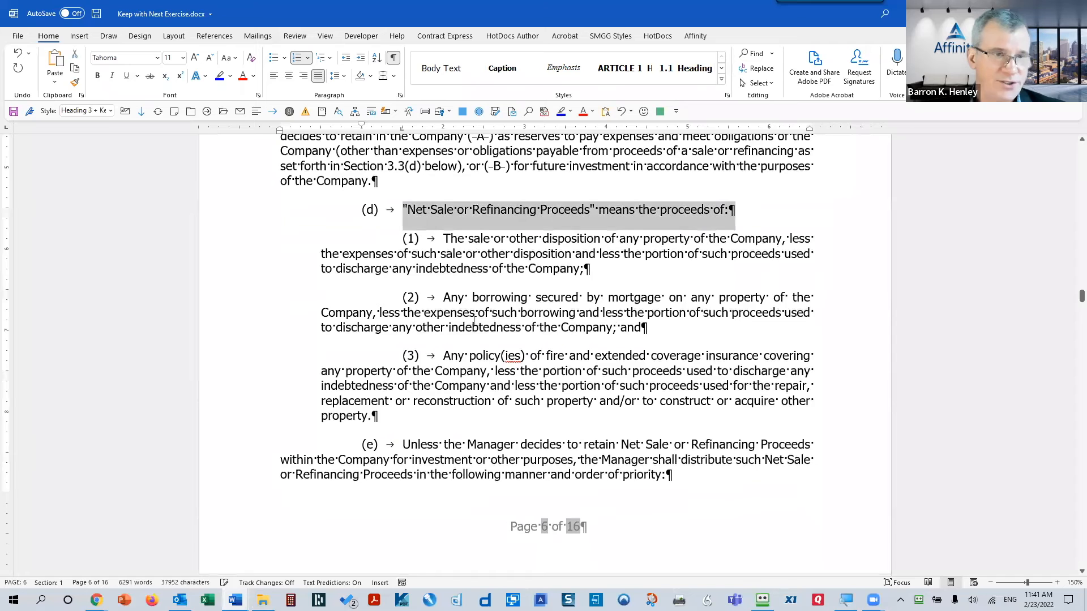
click(270, 218)
scroll(541, 372, down, 5)
shift+click(589, 421)
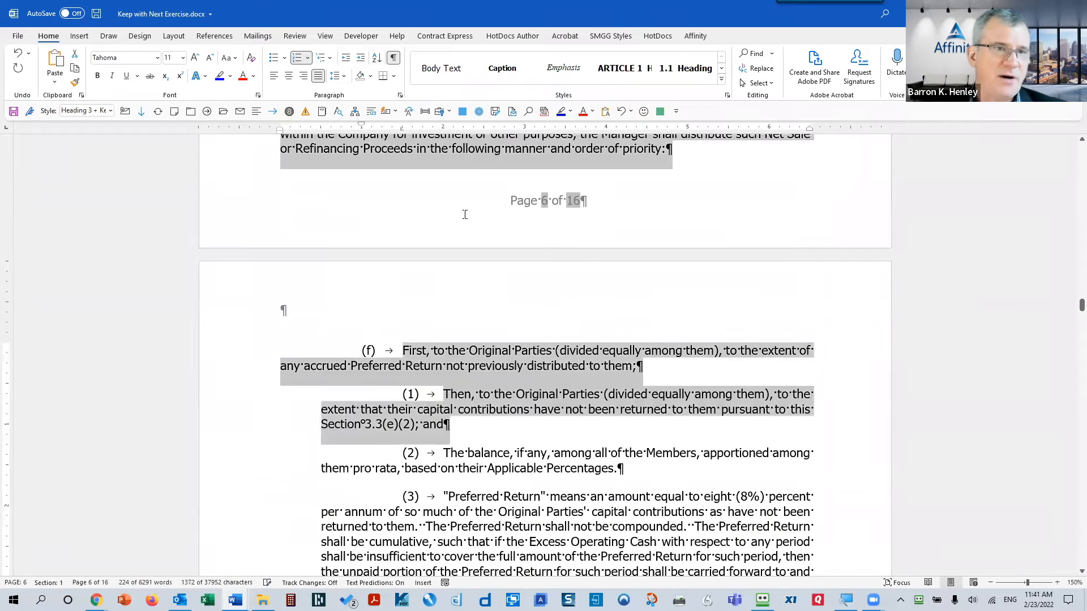
right_click(473, 162)
click(507, 256)
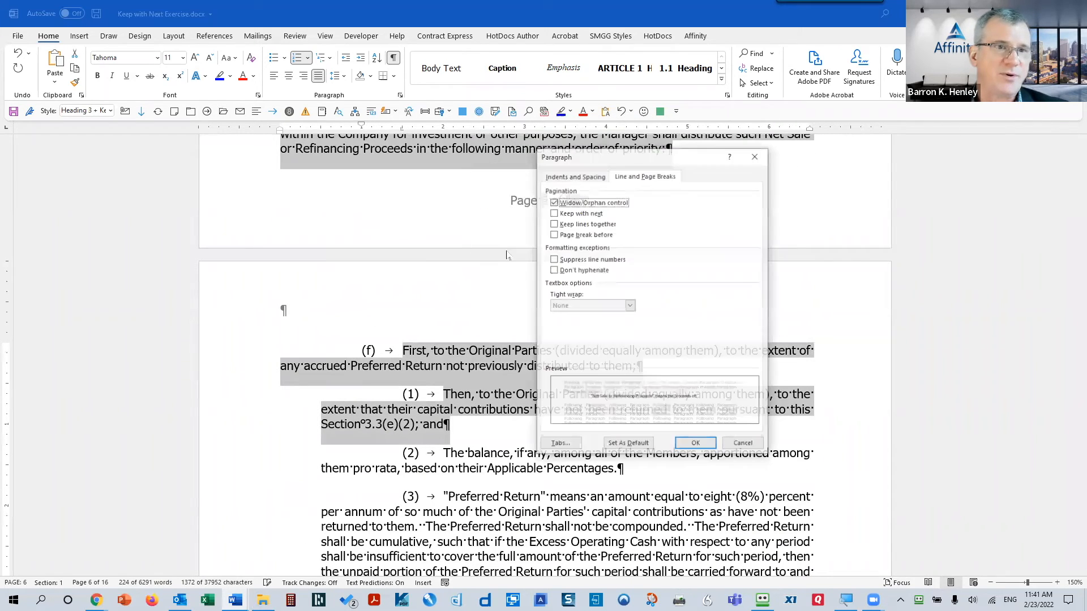
click(554, 213)
click(554, 225)
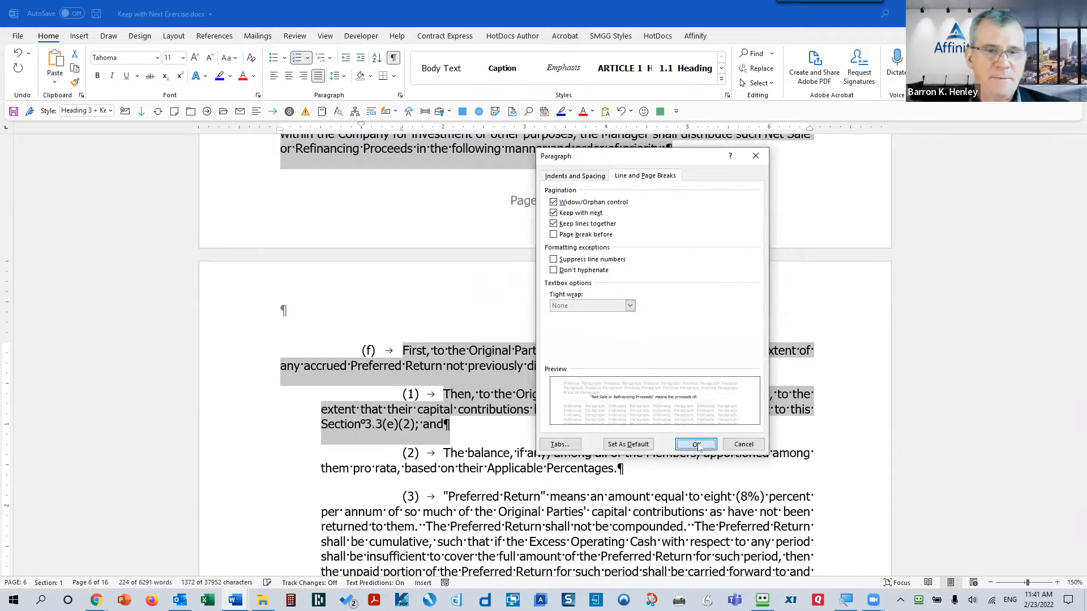
click(696, 445)
Step: Inspect the blank space after paragraph (c) on page 6 with the formatting marks both hidden and shown
click(534, 230)
scroll(536, 232, up, 10)
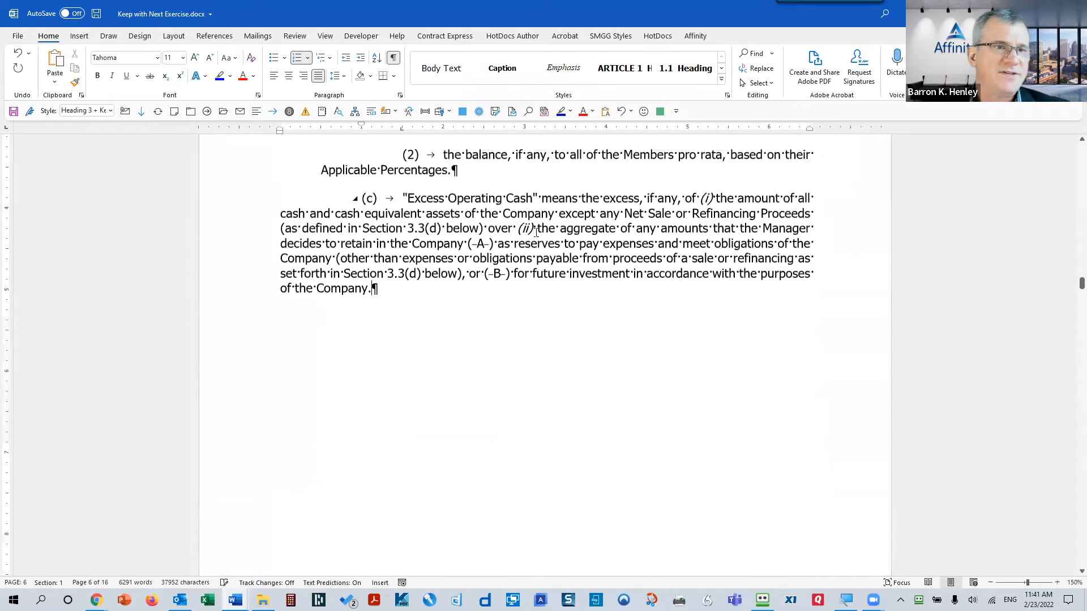
key(ctrl+shift+8)
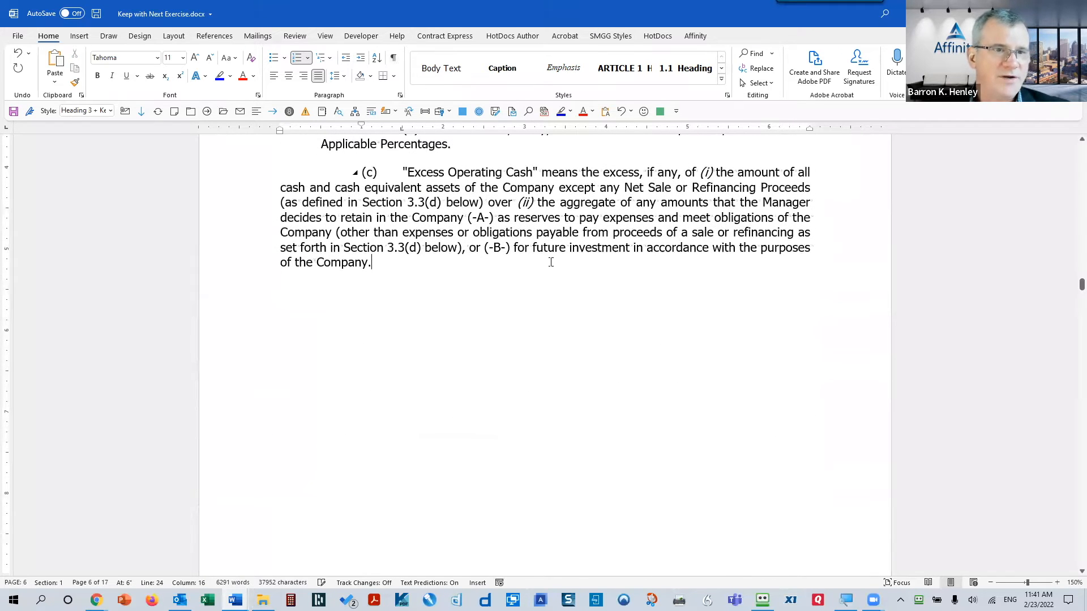
scroll(551, 263, down, 3)
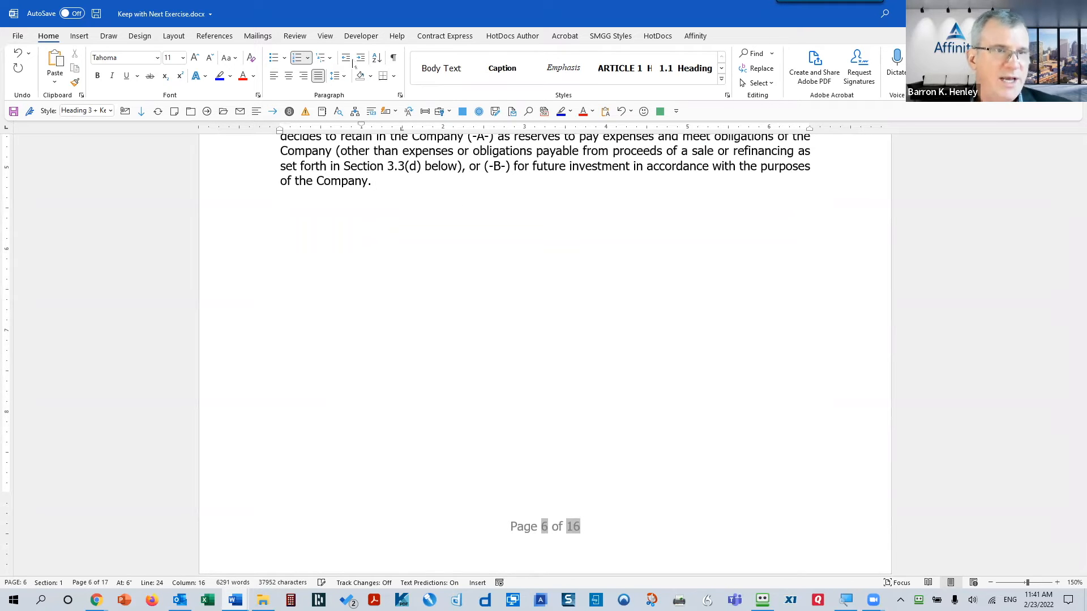
click(393, 57)
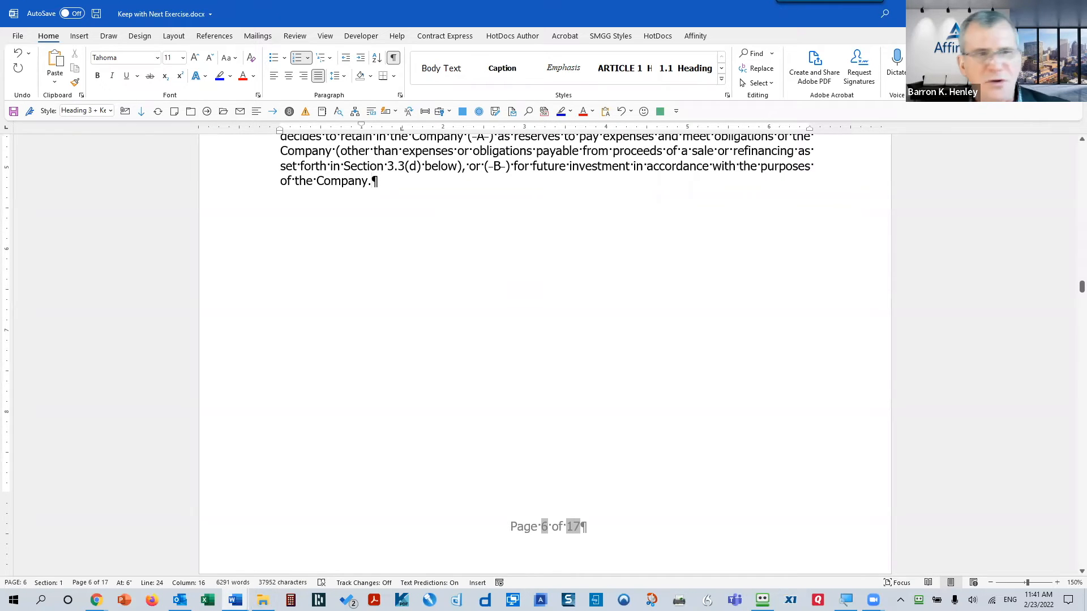
scroll(635, 377, down, 5)
scroll(635, 379, up, 5)
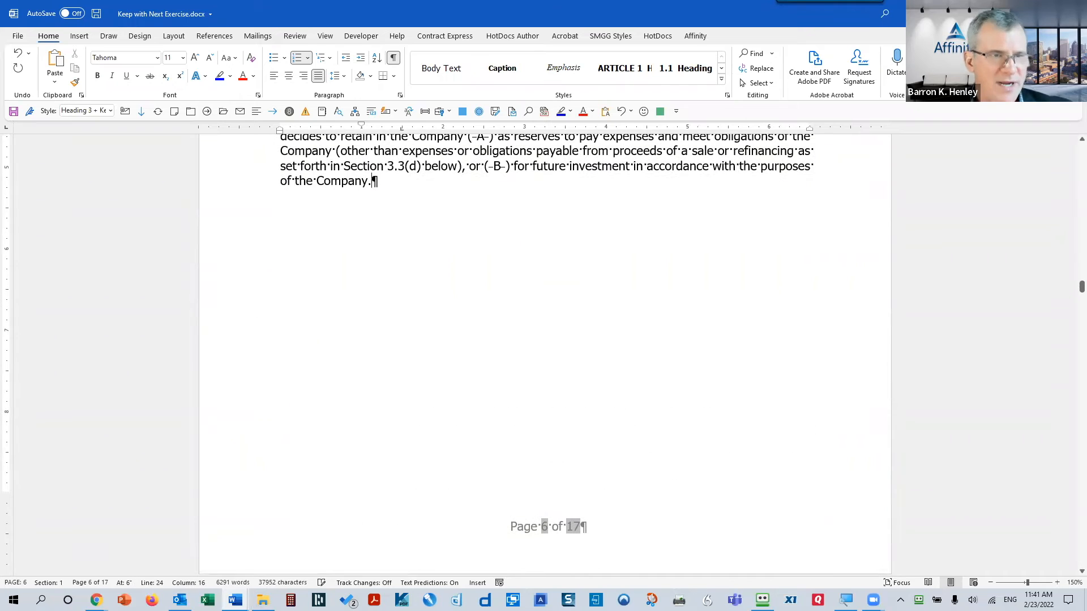
click(393, 57)
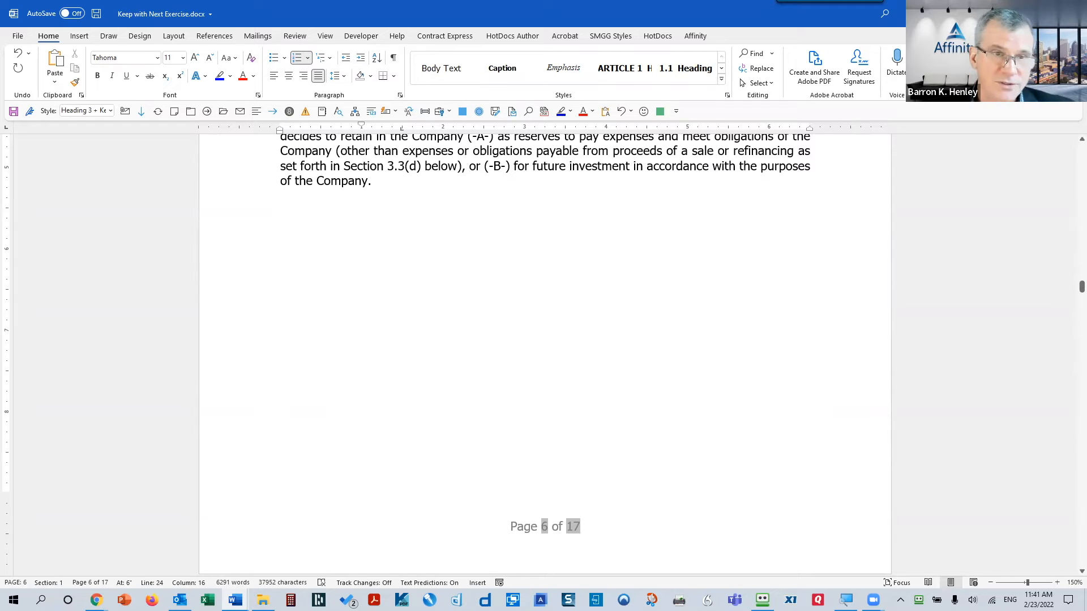
Step: Examine the block from paragraph (d) to (f)(1) on page 7 and show its formatting marks
scroll(580, 332, down, 7)
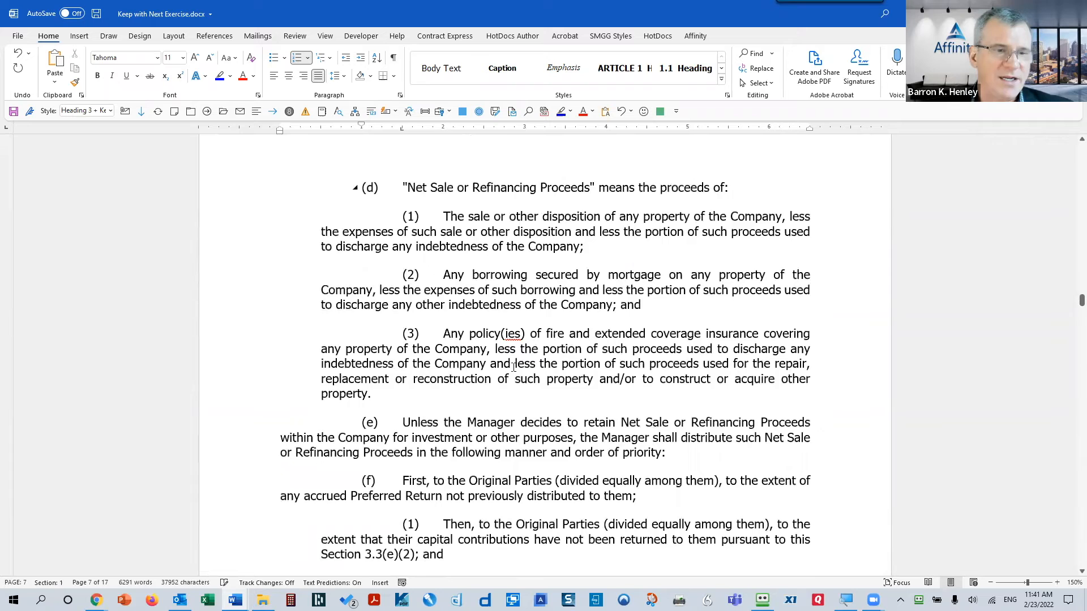
drag(416, 188, 540, 481)
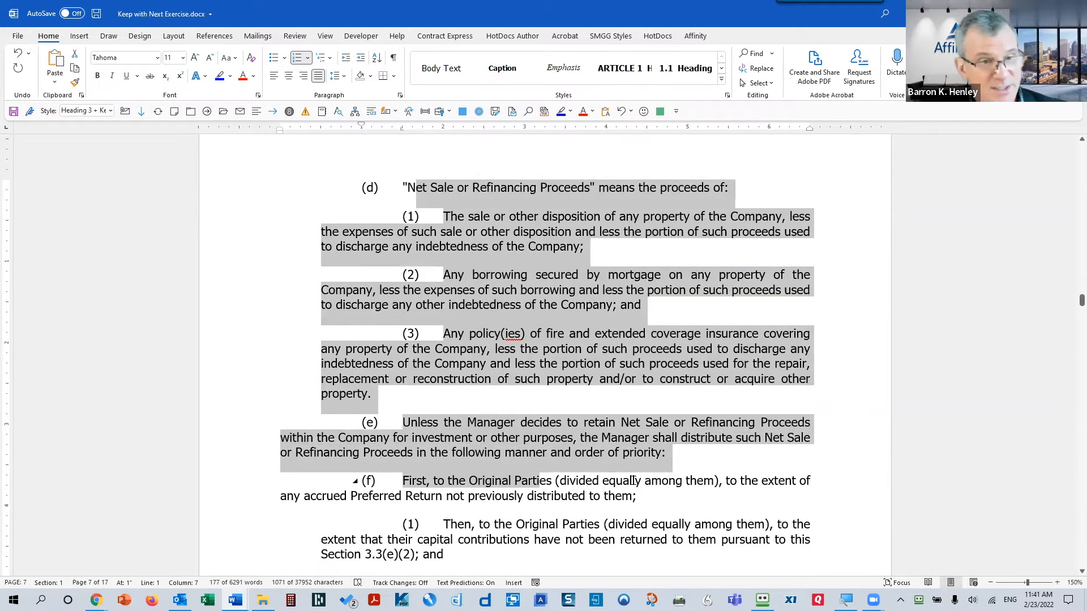
scroll(652, 447, up, 6)
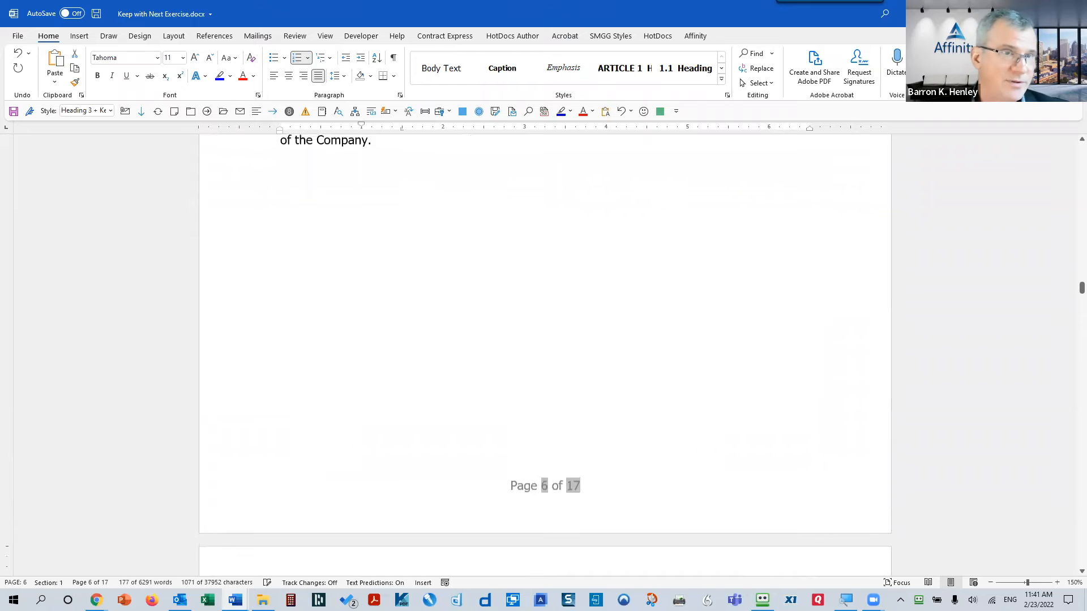
scroll(564, 338, down, 6)
click(514, 310)
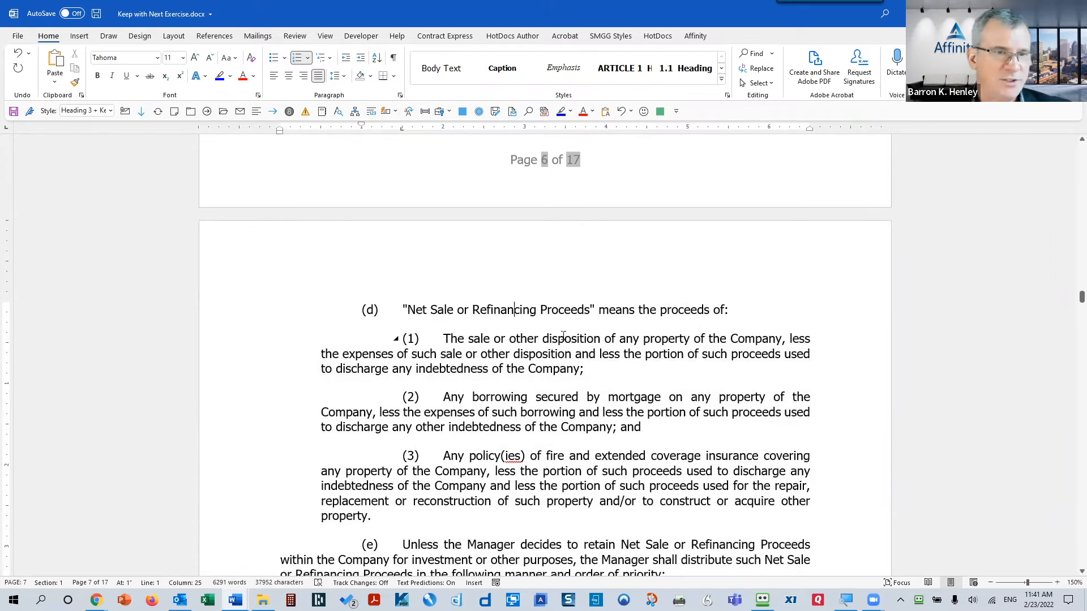
click(393, 59)
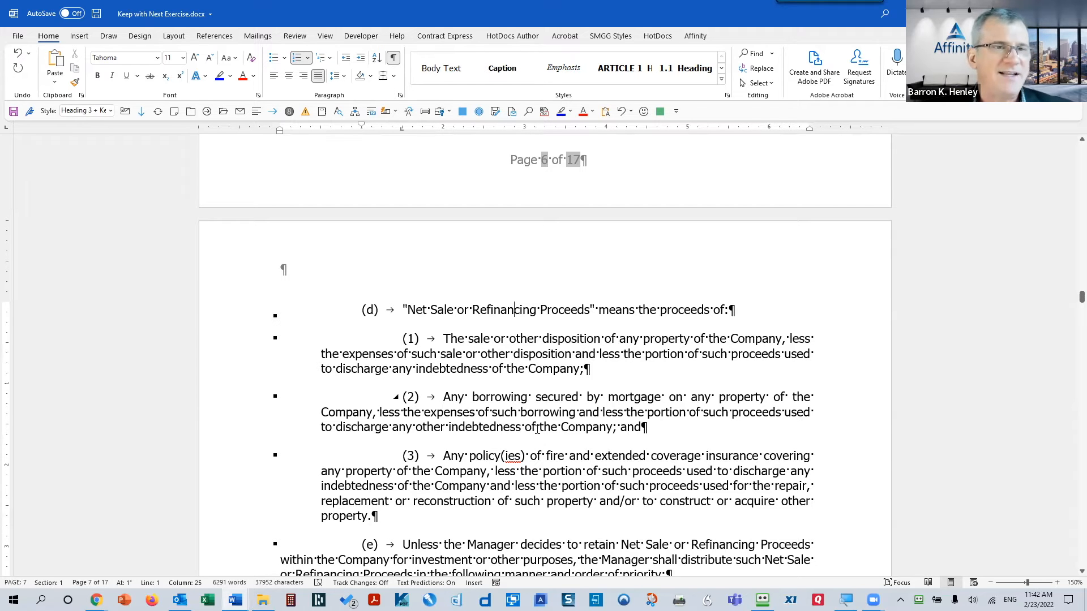
scroll(534, 432, up, 10)
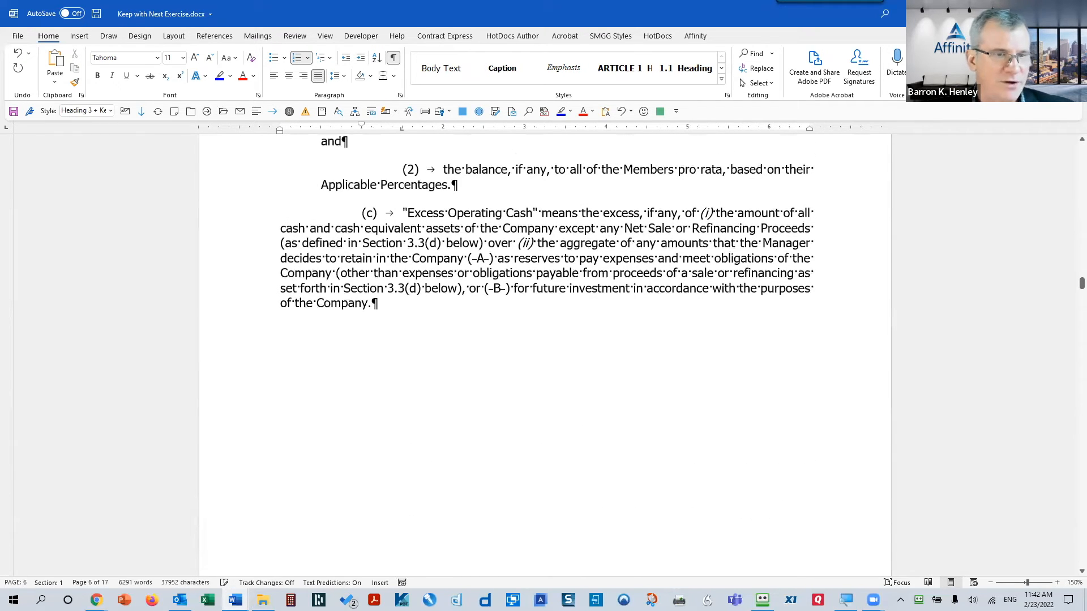
scroll(616, 439, down, 10)
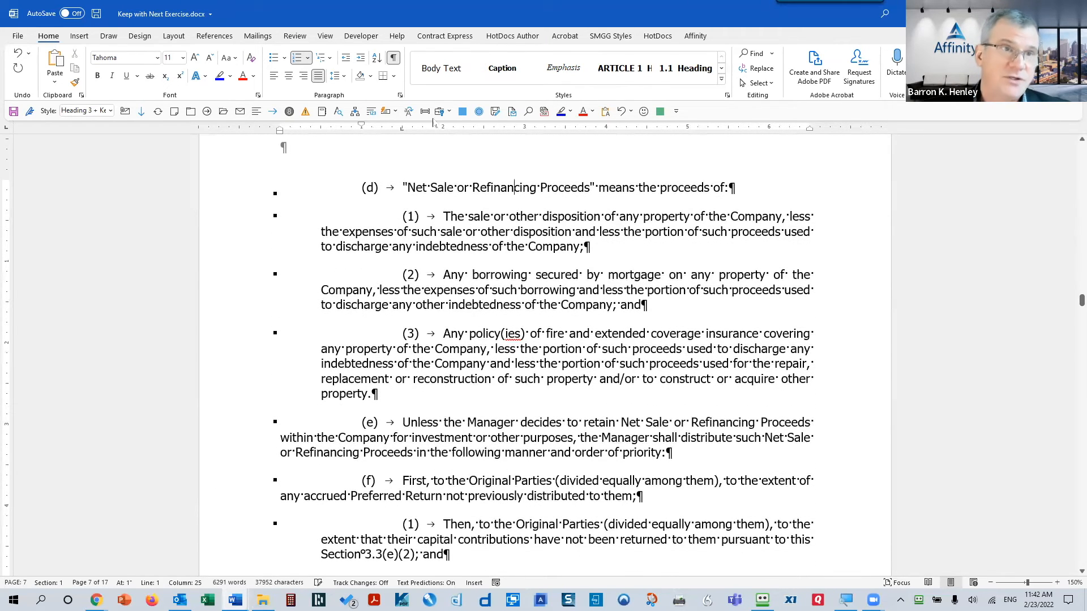
Step: Turn off Keep lines together and Keep with next for paragraphs (d) through (f)(1), then check the page break after (e)
drag(424, 196, 497, 540)
scroll(570, 497, down, 2)
scroll(570, 497, up, 2)
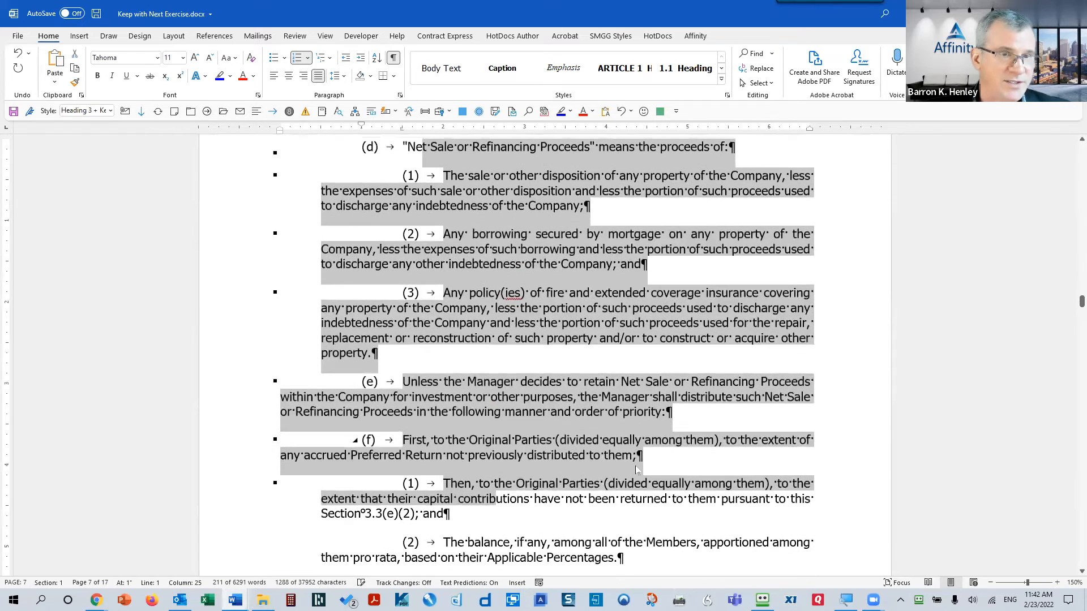
right_click(501, 241)
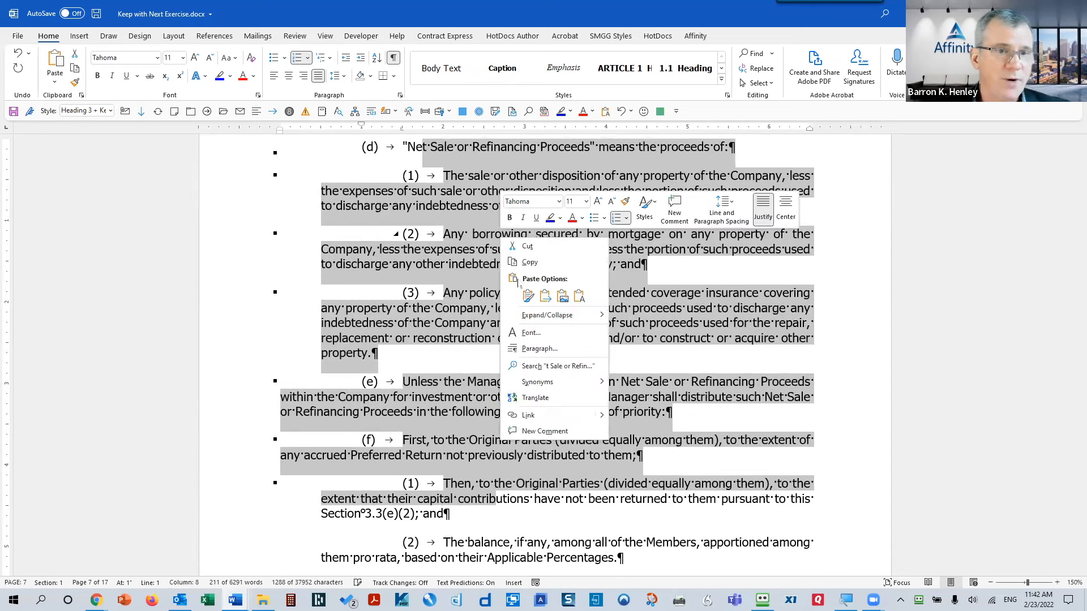
click(532, 348)
click(554, 223)
click(554, 213)
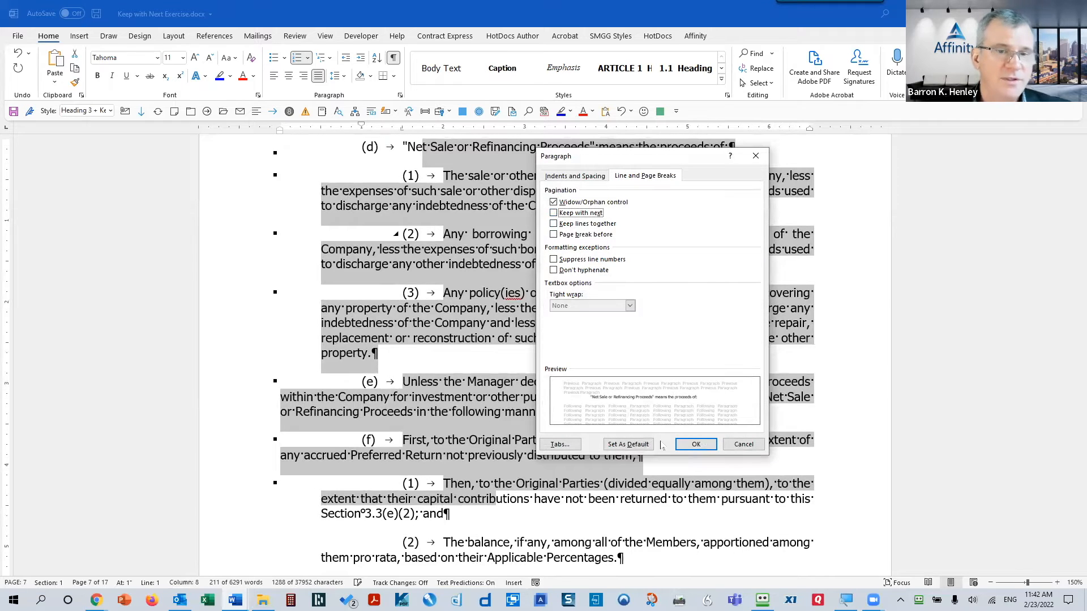
click(696, 445)
scroll(580, 359, up, 5)
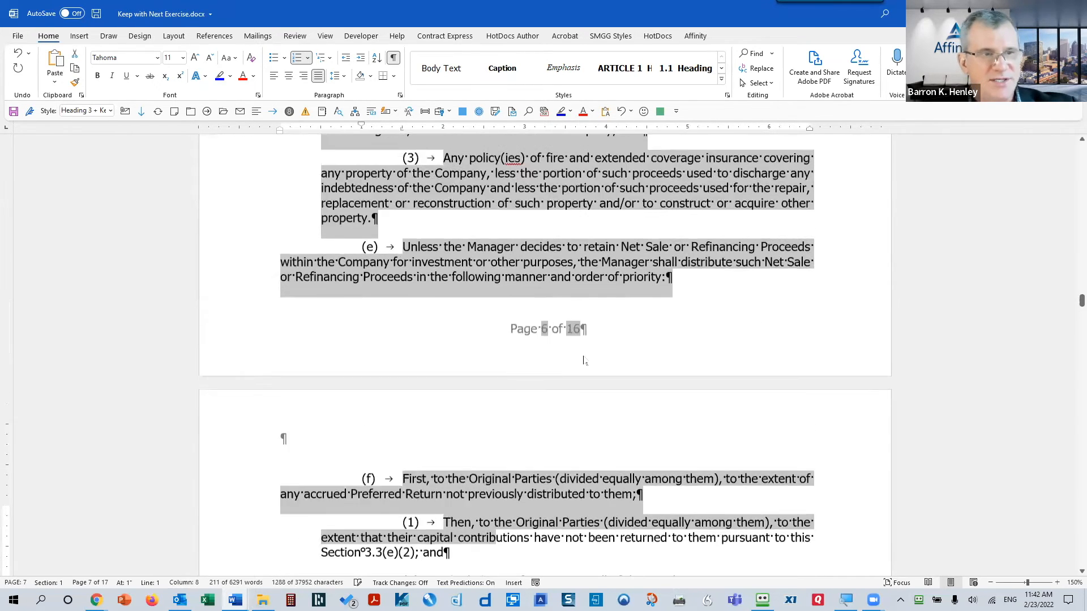
click(487, 339)
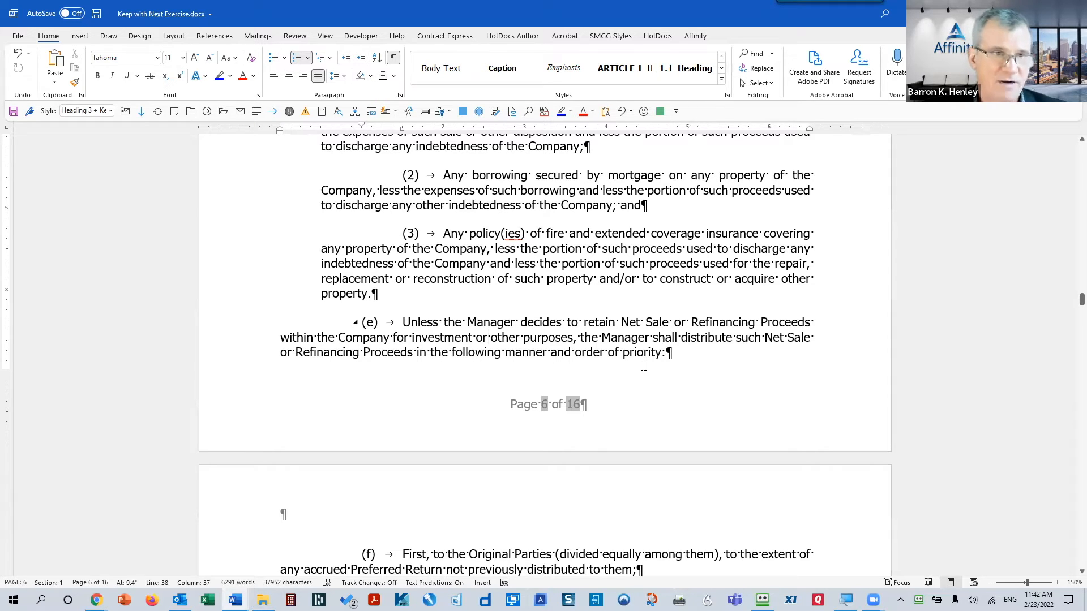
drag(474, 234, 501, 279)
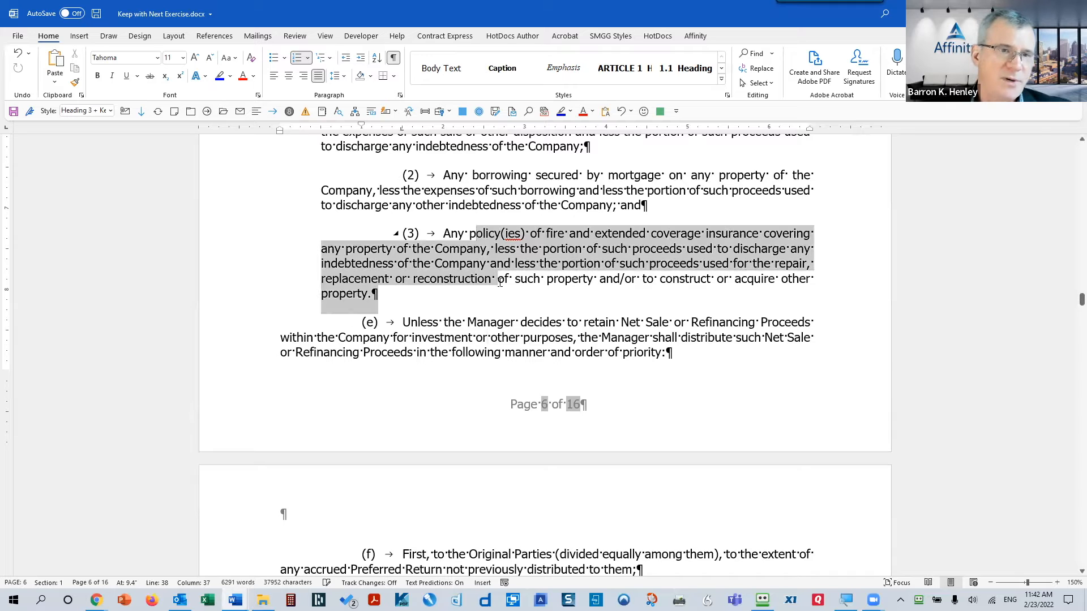
click(677, 373)
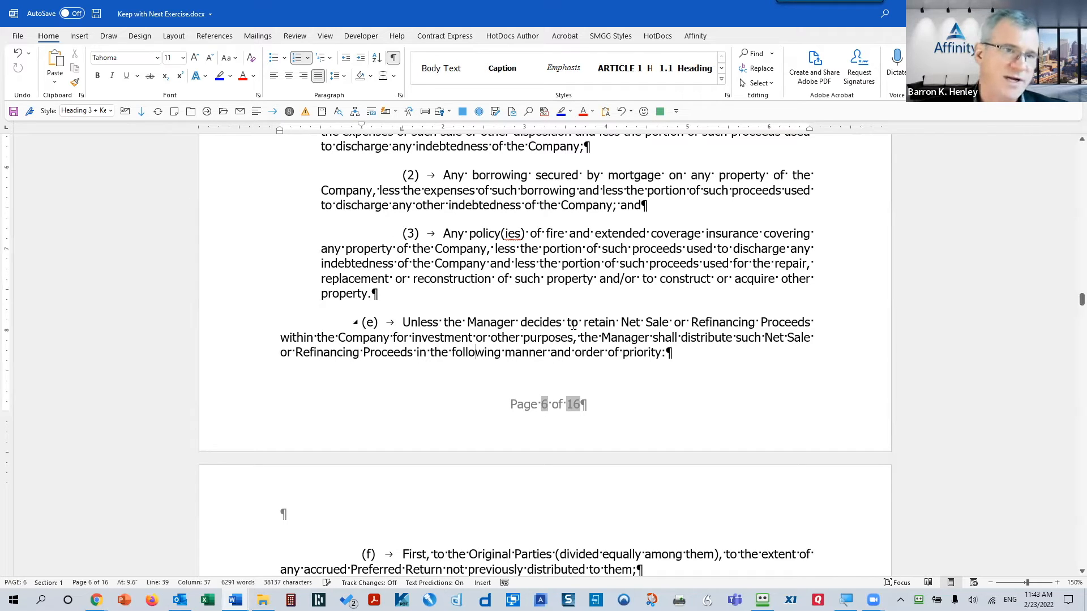
Step: Return to the beginning of the operating agreement and hide the formatting marks
scroll(642, 424, up, 20)
scroll(642, 424, up, 15)
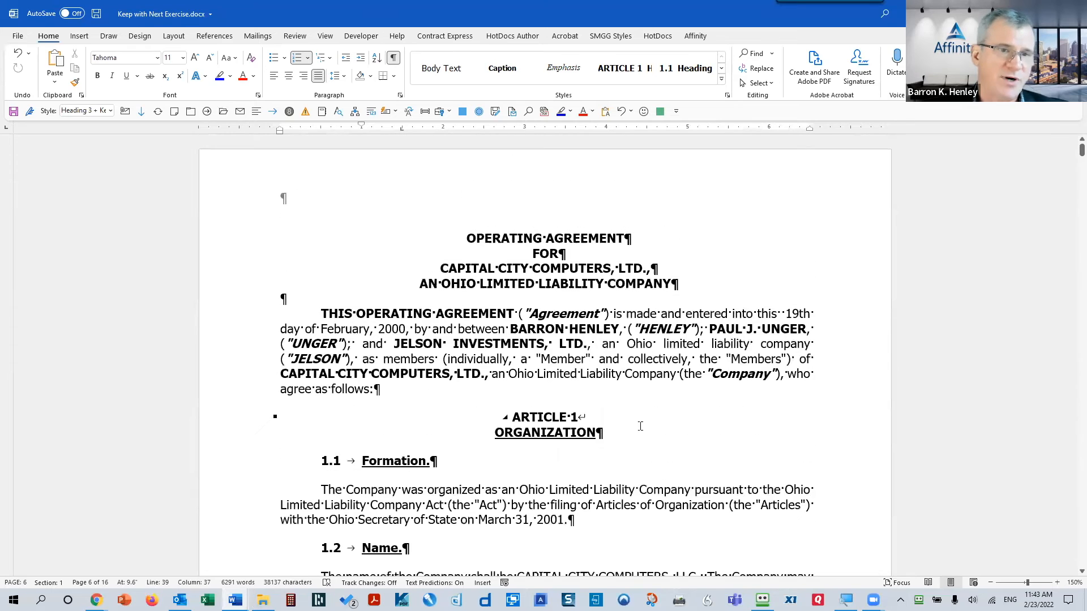
click(393, 57)
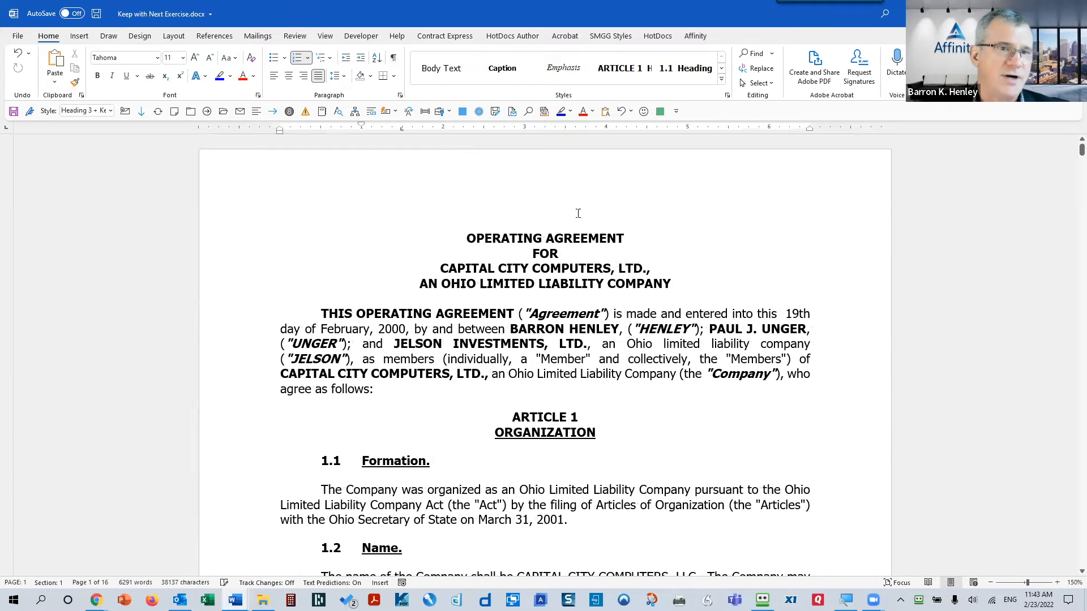
click(545, 276)
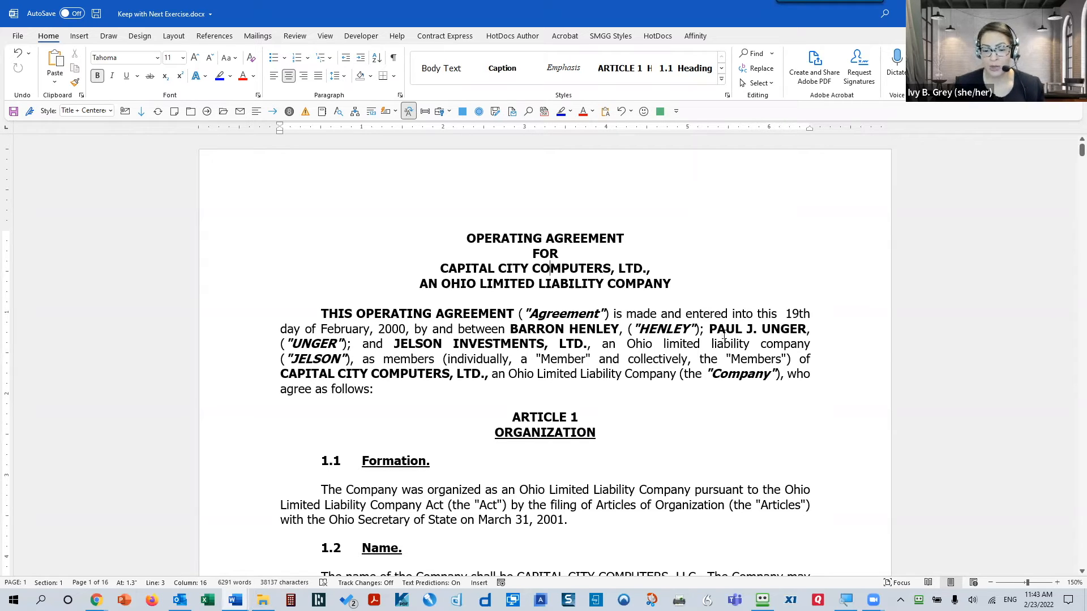
scroll(725, 335, down, 3)
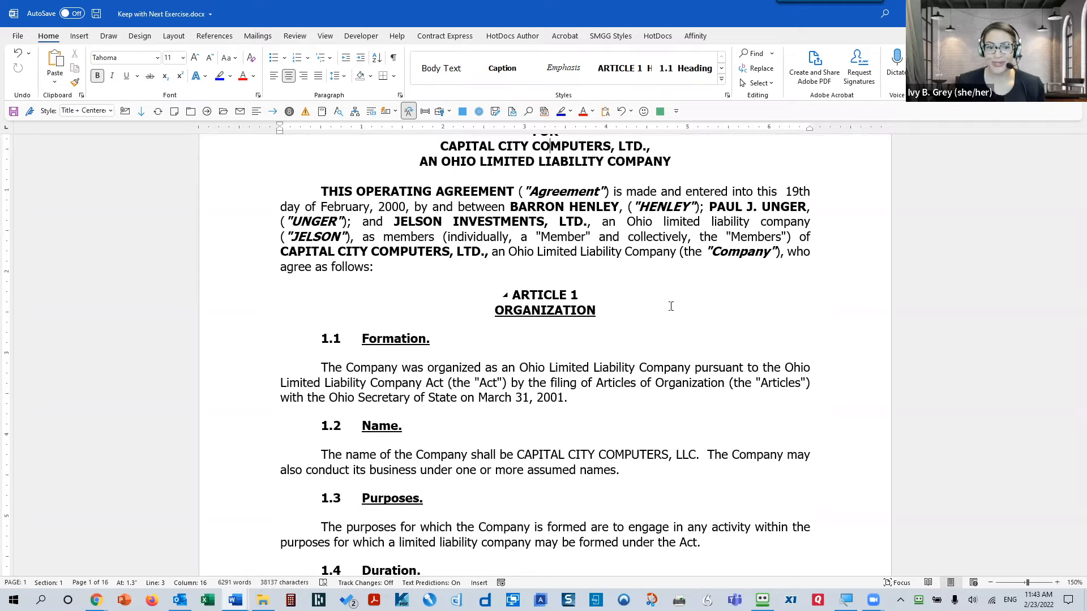
Step: Open the document Character Formatting - 2.docx from the Training Documents folder
key(ctrl+F12)
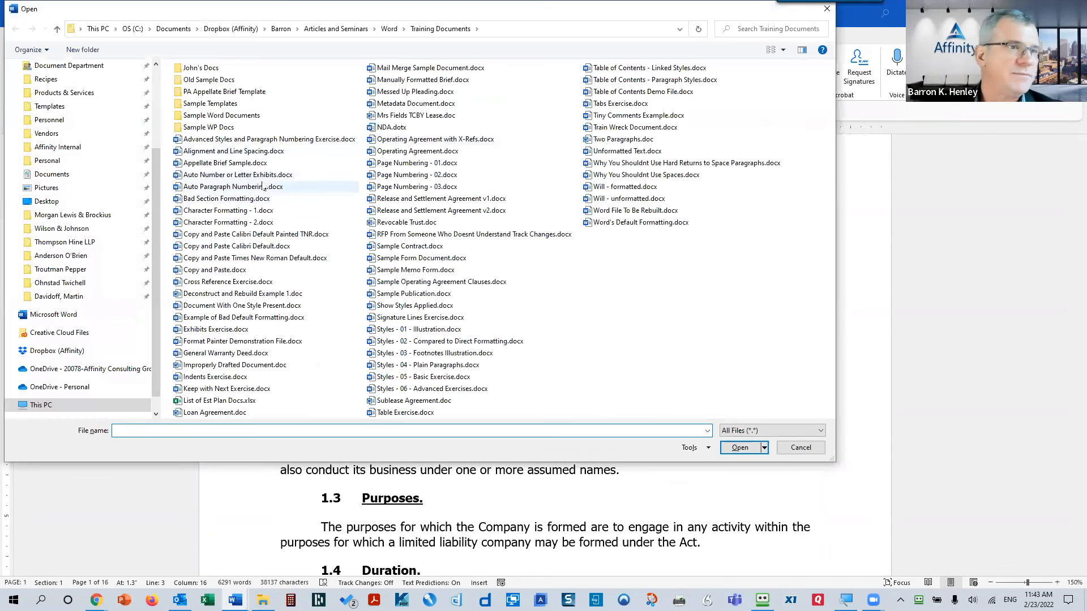
double_click(257, 222)
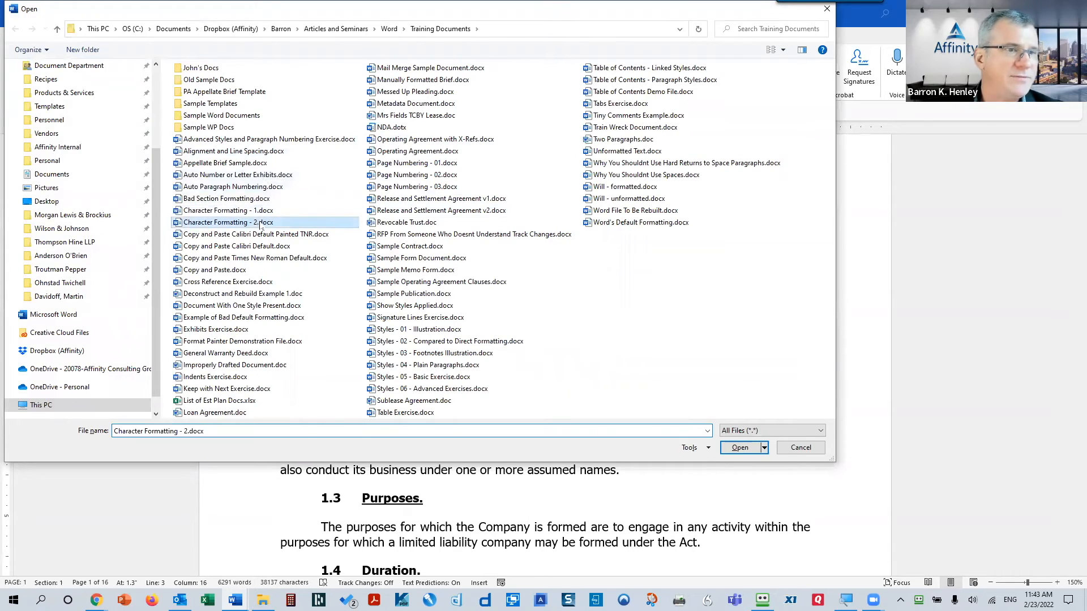
Step: Replace the word "Section" before 2117.06 in the letter's first body paragraph with the § symbol
scroll(572, 286, down, 5)
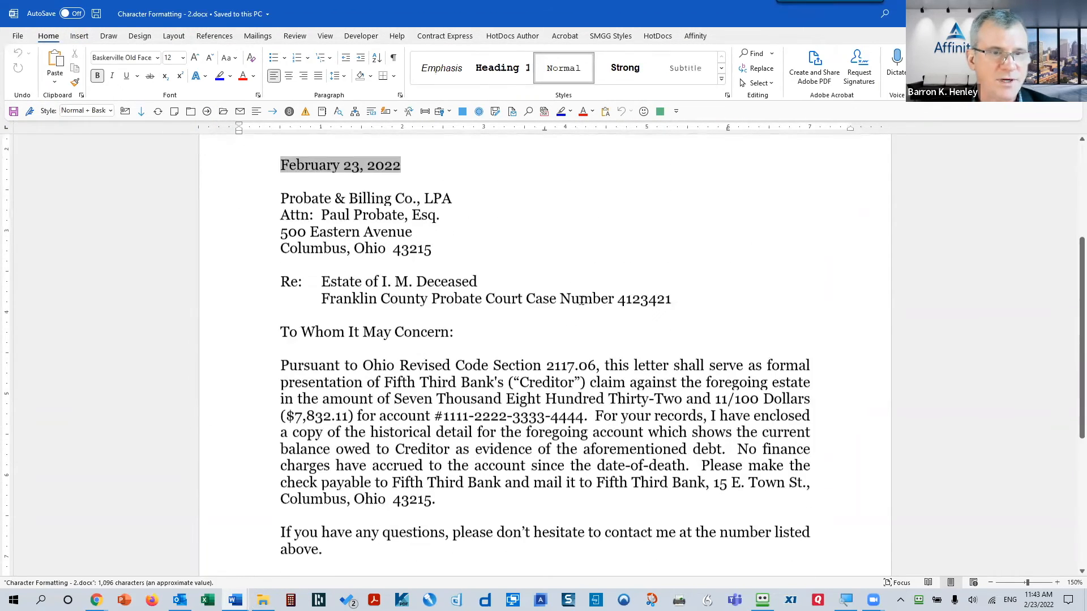
scroll(587, 299, down, 1)
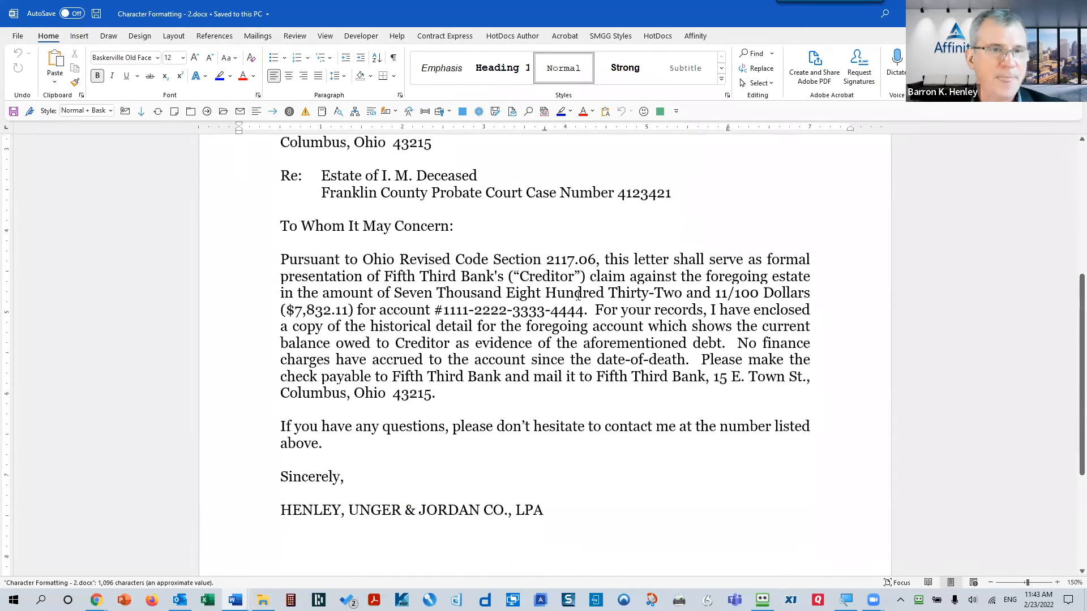
double_click(493, 260)
click(521, 261)
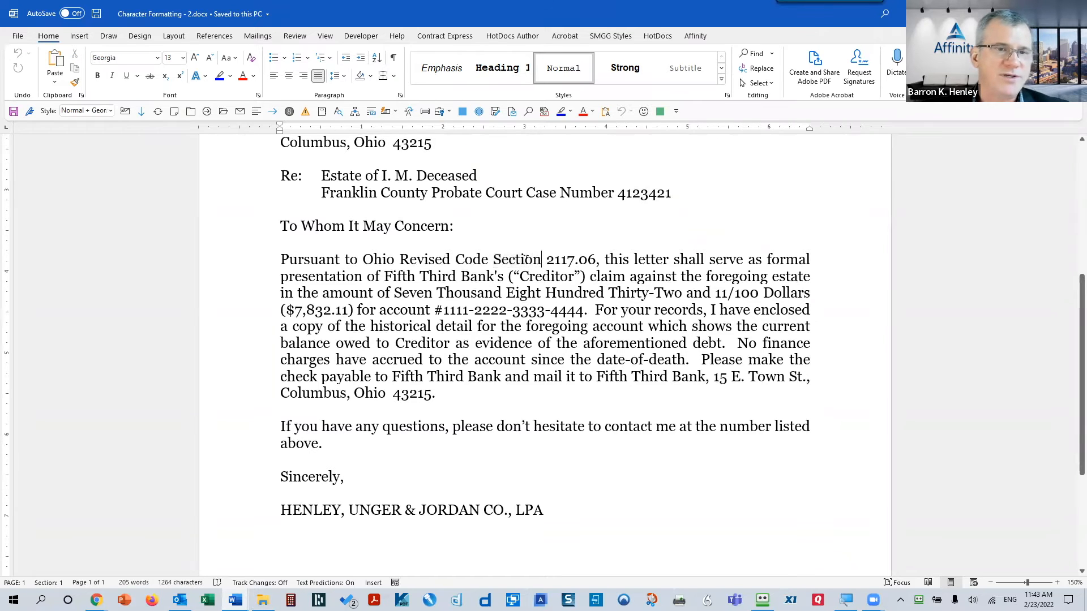
double_click(521, 260)
key(shift+Left)
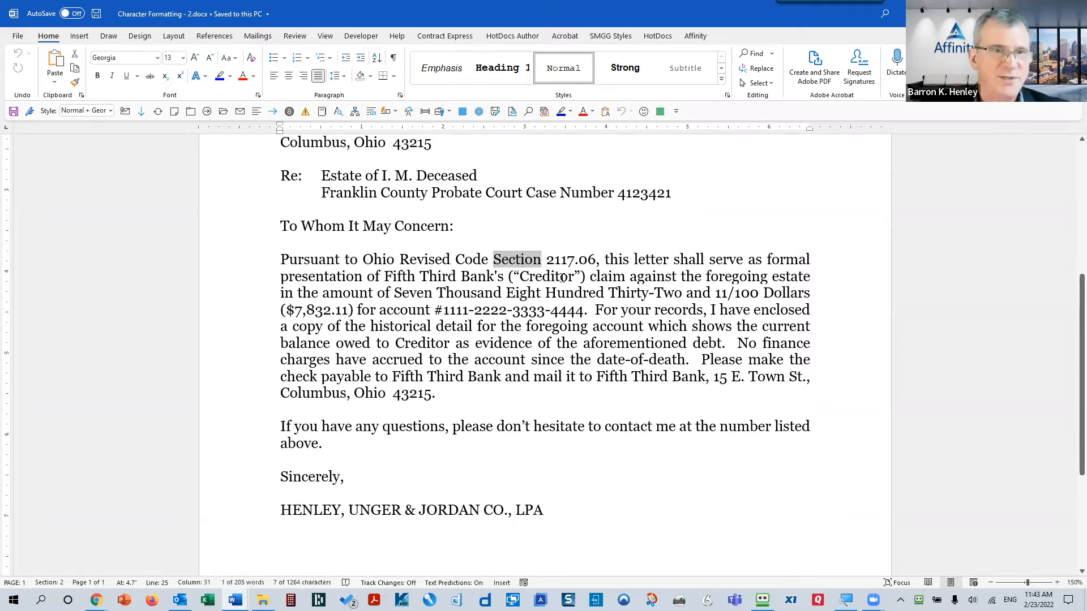
key(ctrl+shift+s)
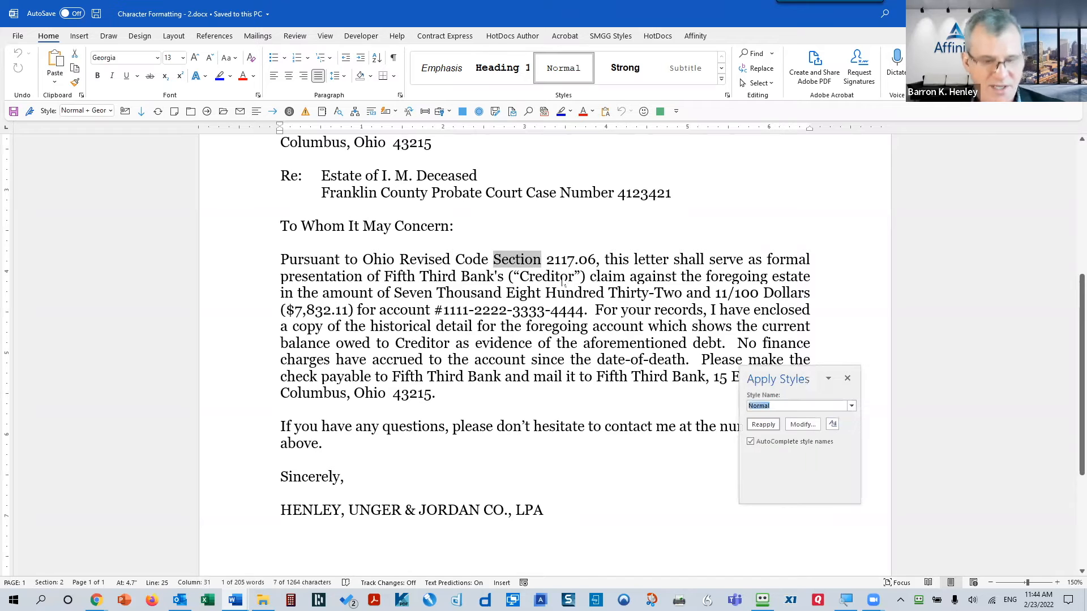
key(Escape)
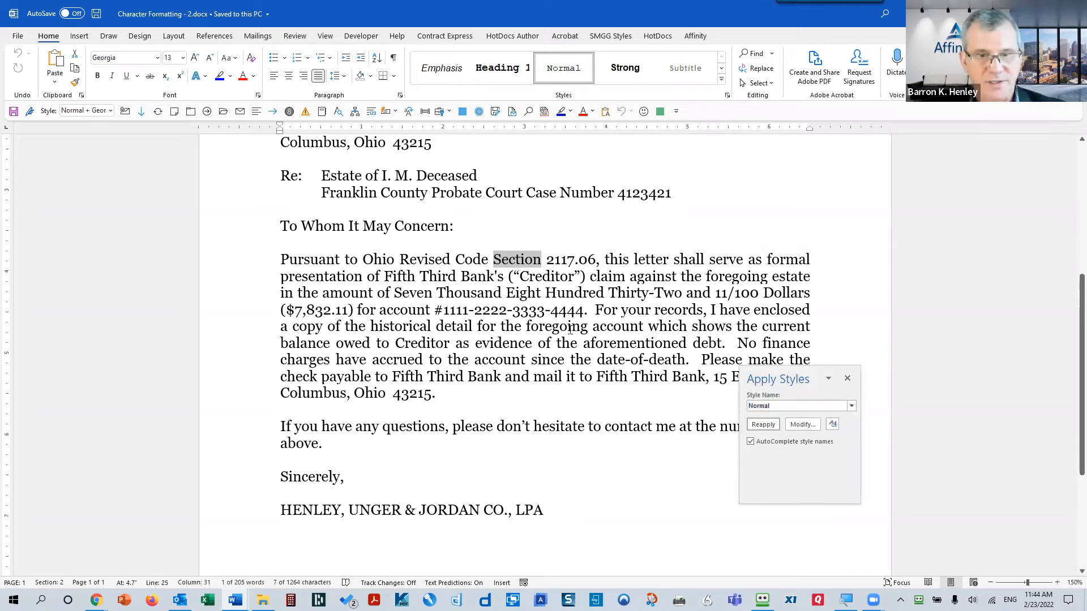
text(§)
click(848, 378)
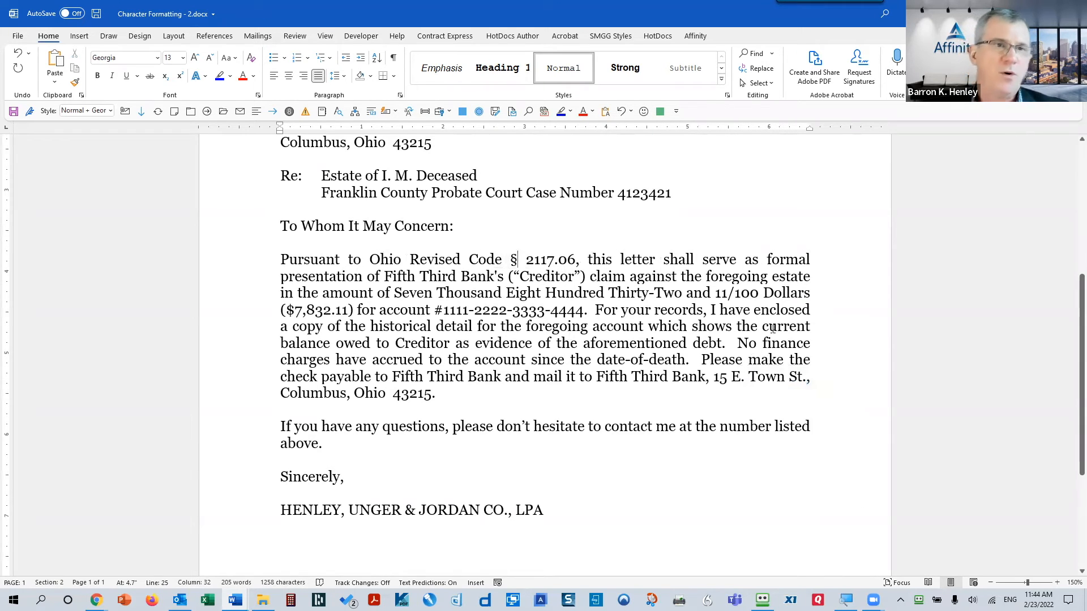
Step: Look up the section sign in the Symbol dialog under the (normal text) font to check its shortcut key, without inserting it
click(80, 36)
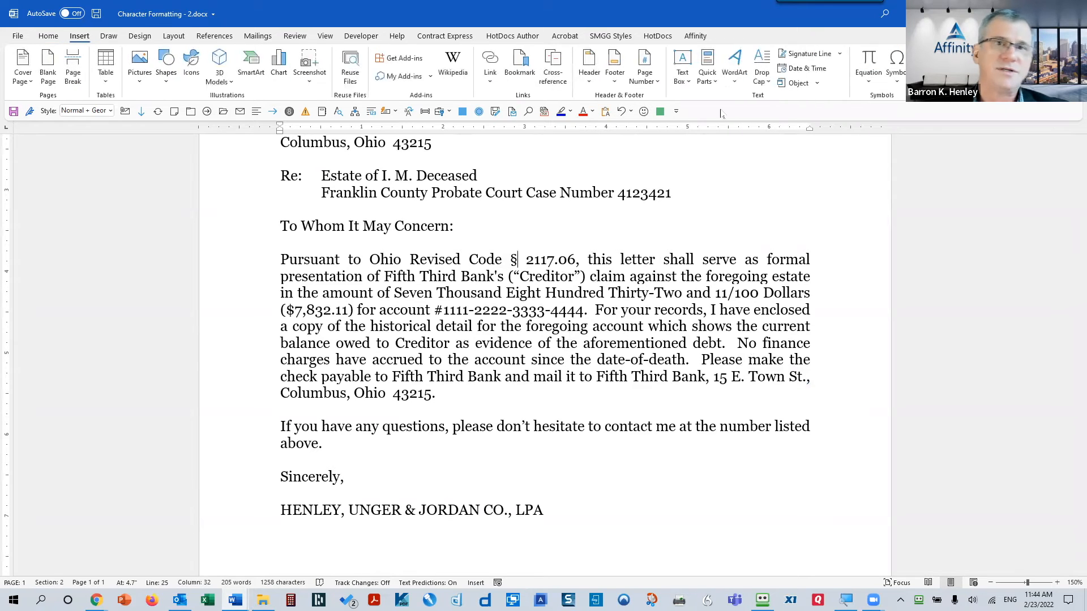
click(896, 82)
click(941, 175)
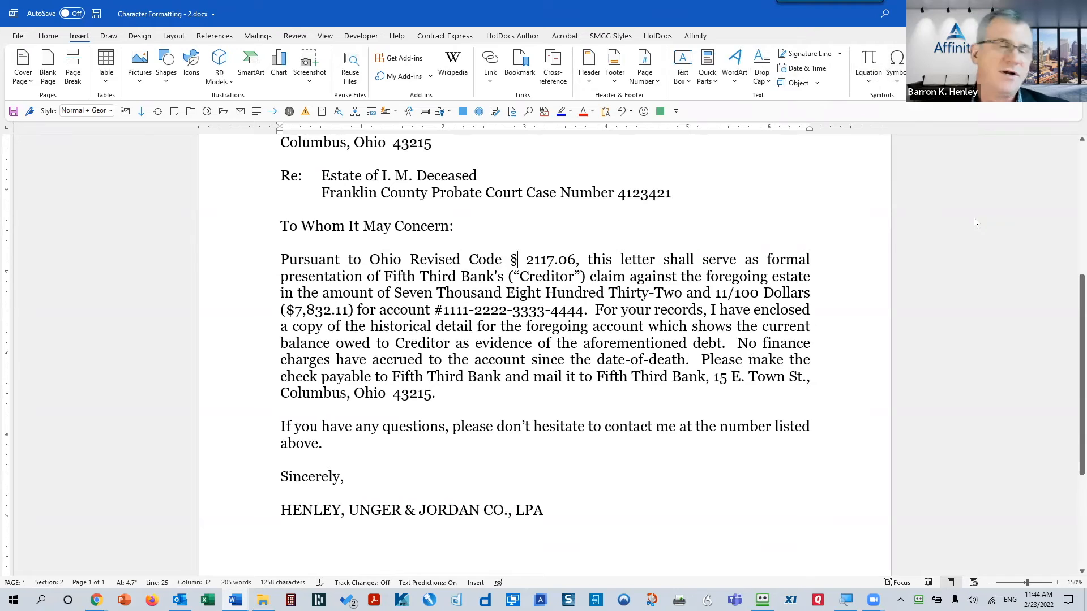
click(240, 72)
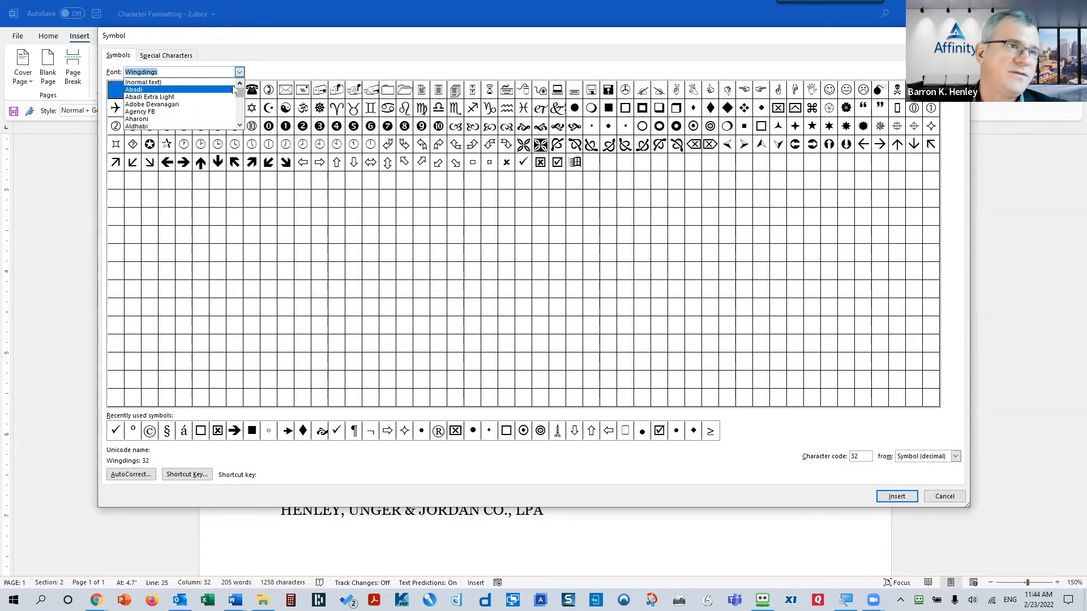
click(233, 82)
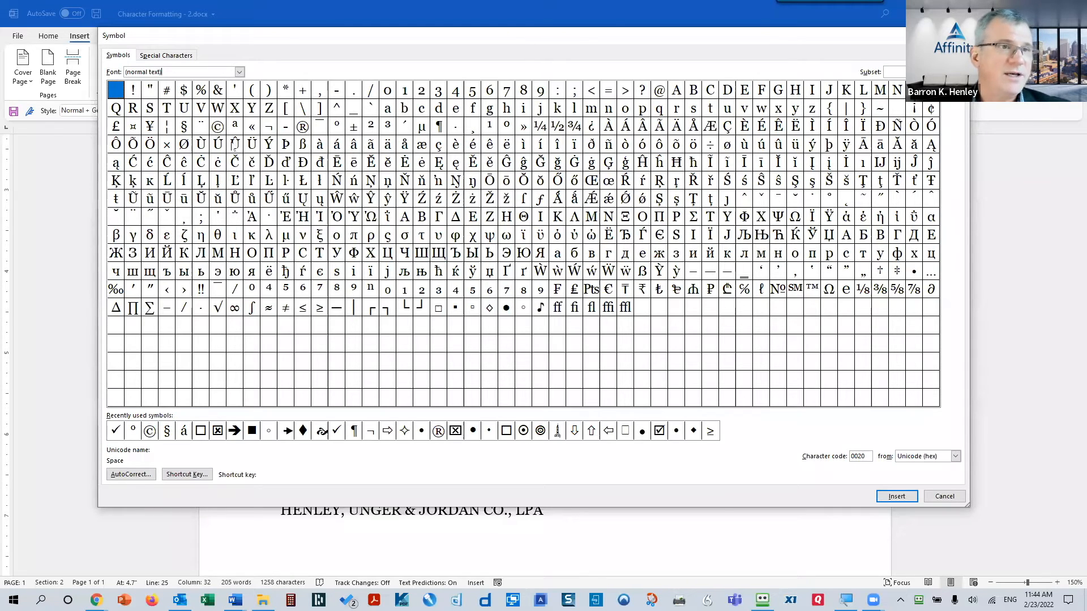
click(183, 129)
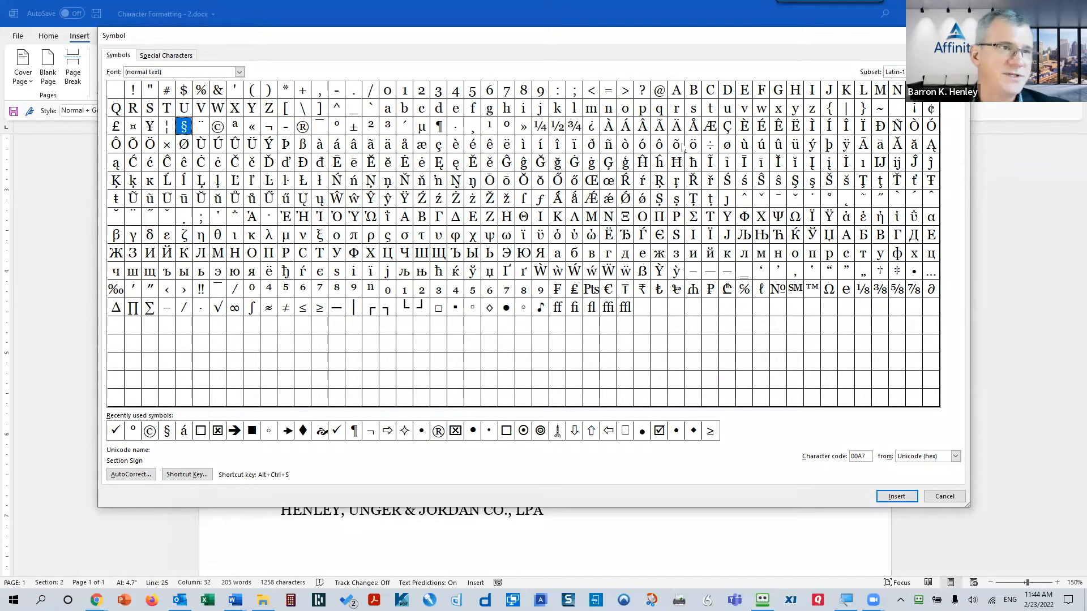
click(943, 497)
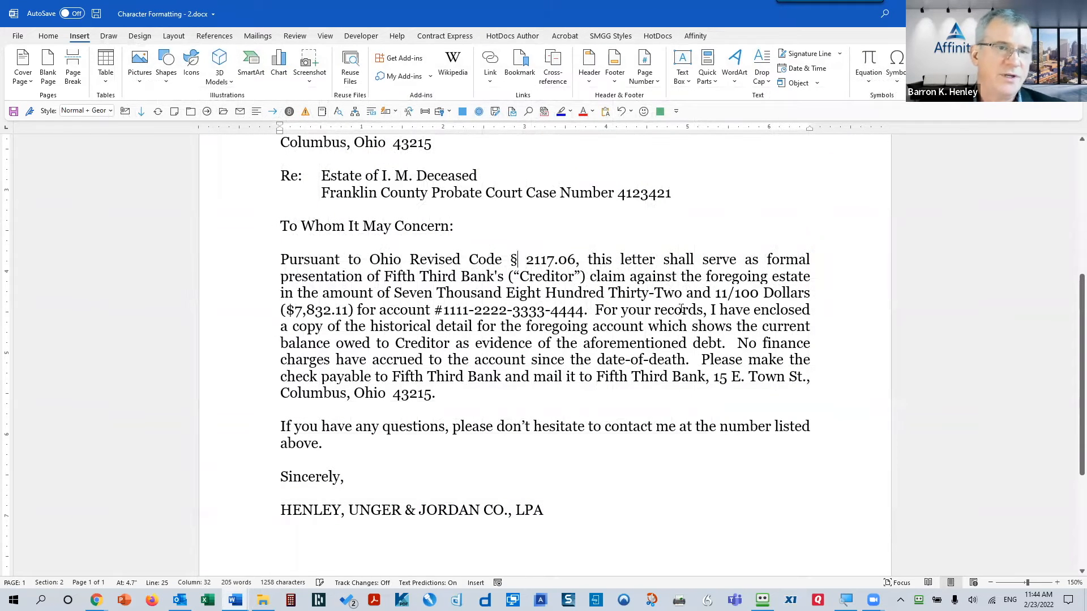
Step: Insert random filler text before "Code" to separate § from 2117.06 at the line break, and undo the filler
key(shift+Right)
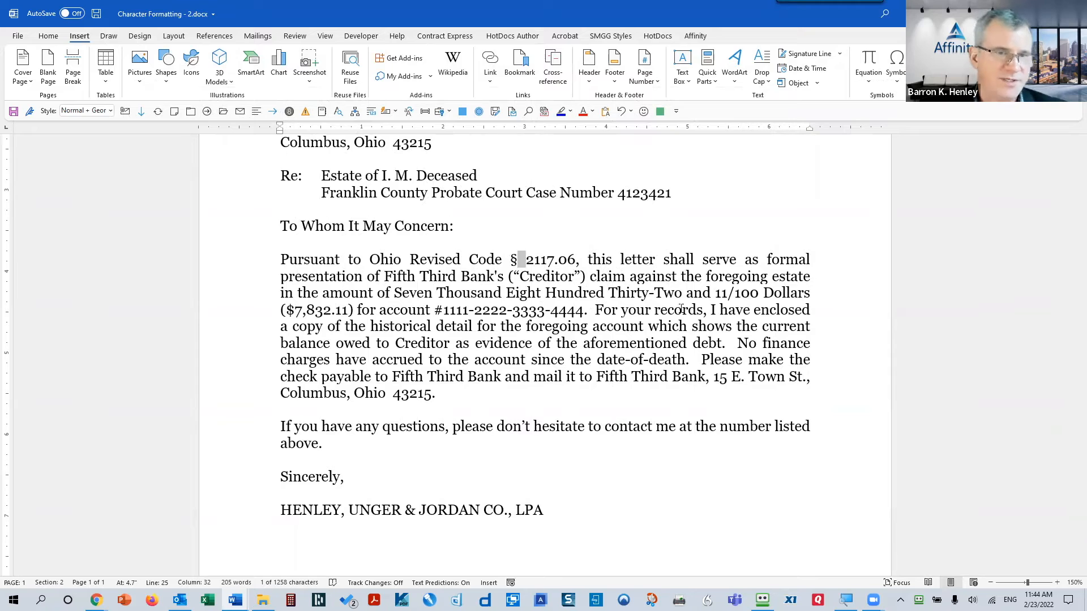
key(Left)
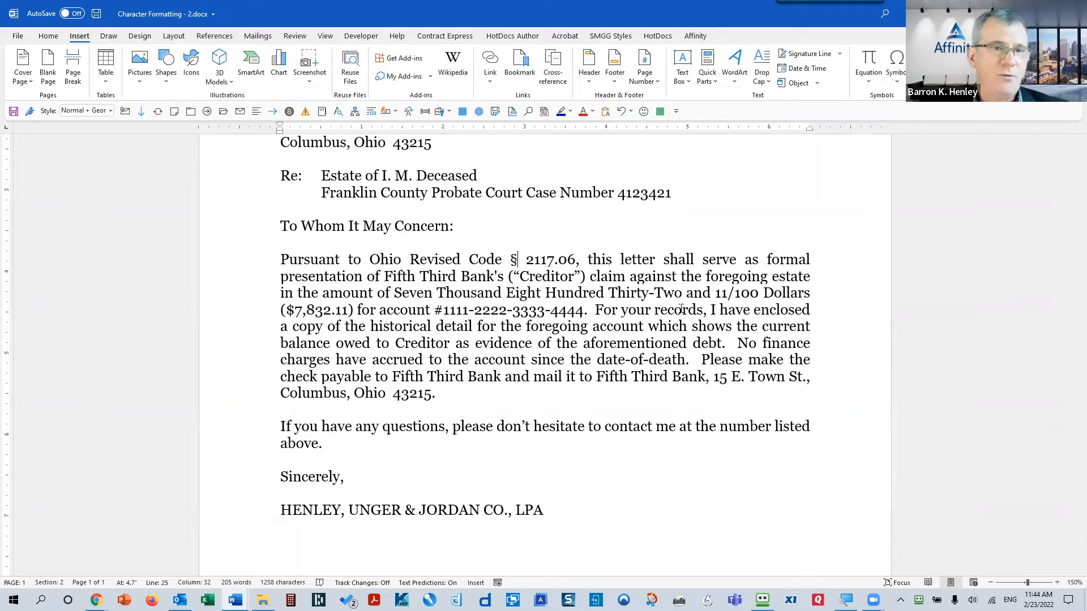
click(473, 259)
text(asdl;fj as;ldf ;lsadj ;lkdjs als;dk klsadfdd)
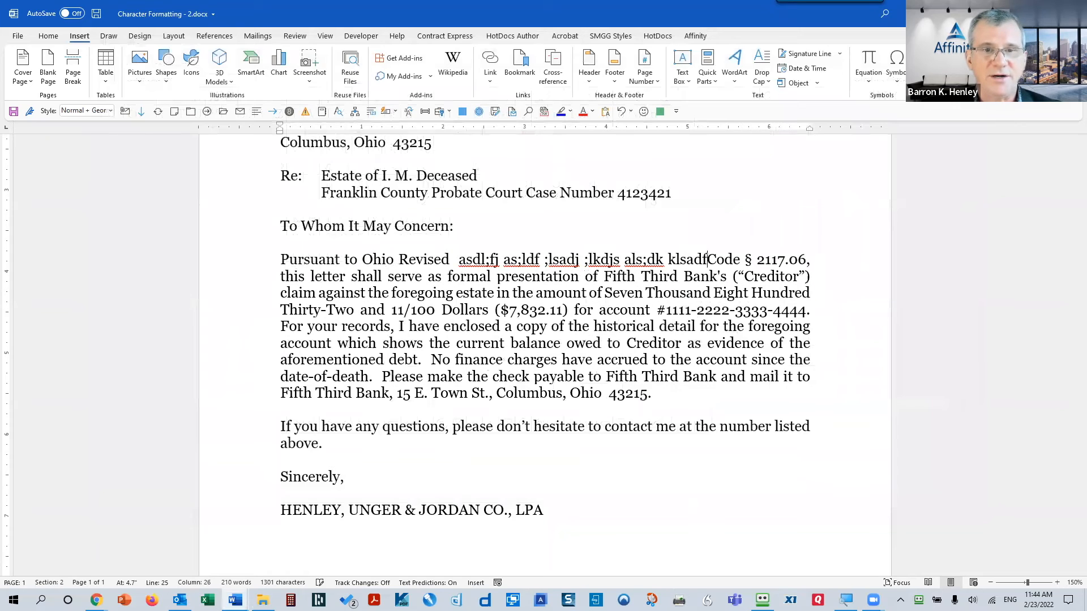
text(d)
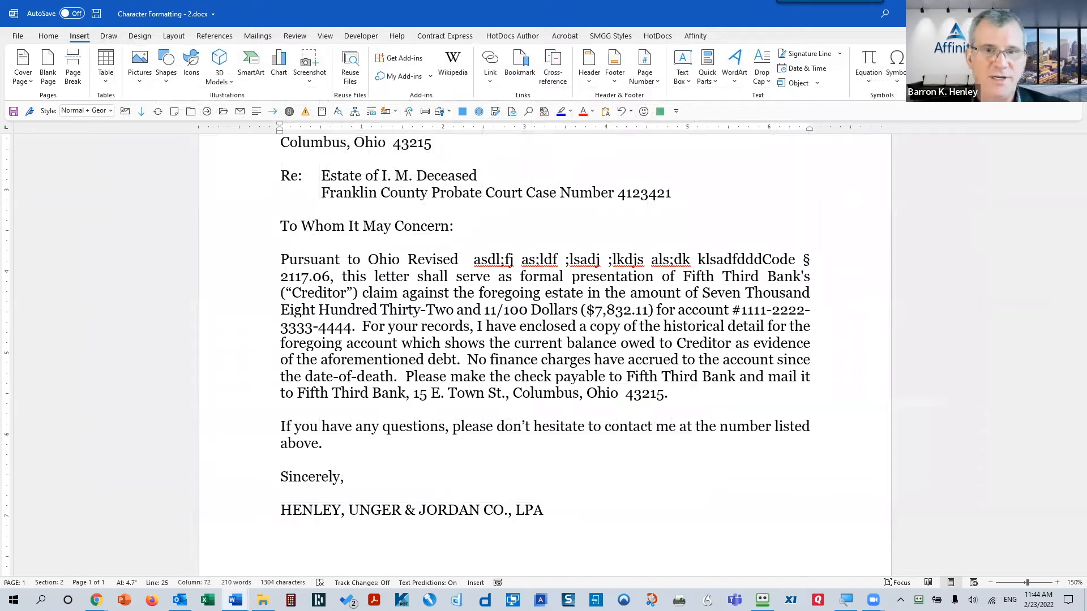
drag(800, 260, 811, 259)
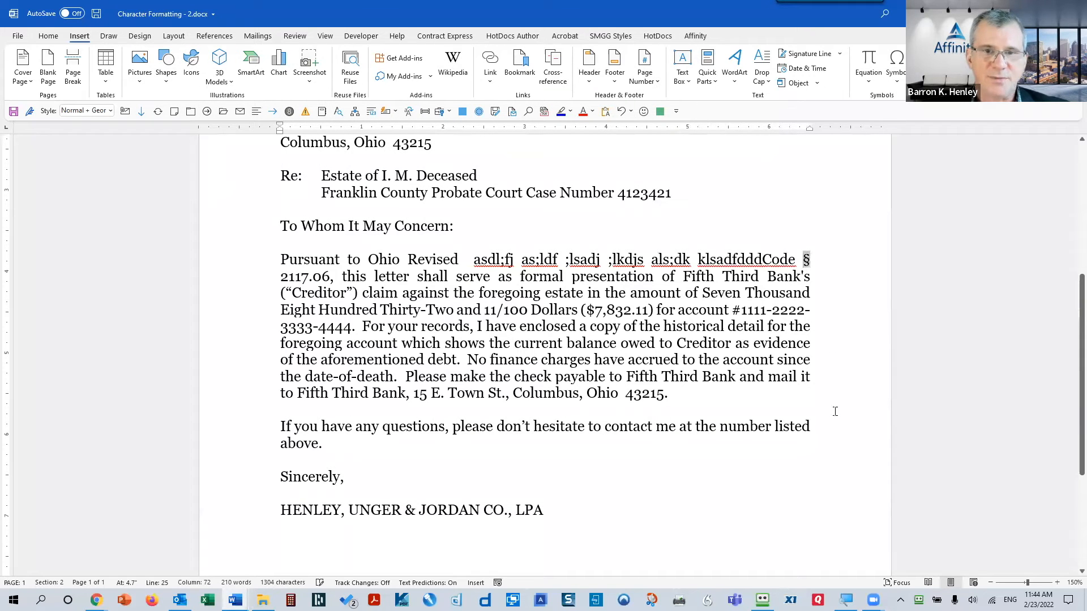
key(ctrl+z)
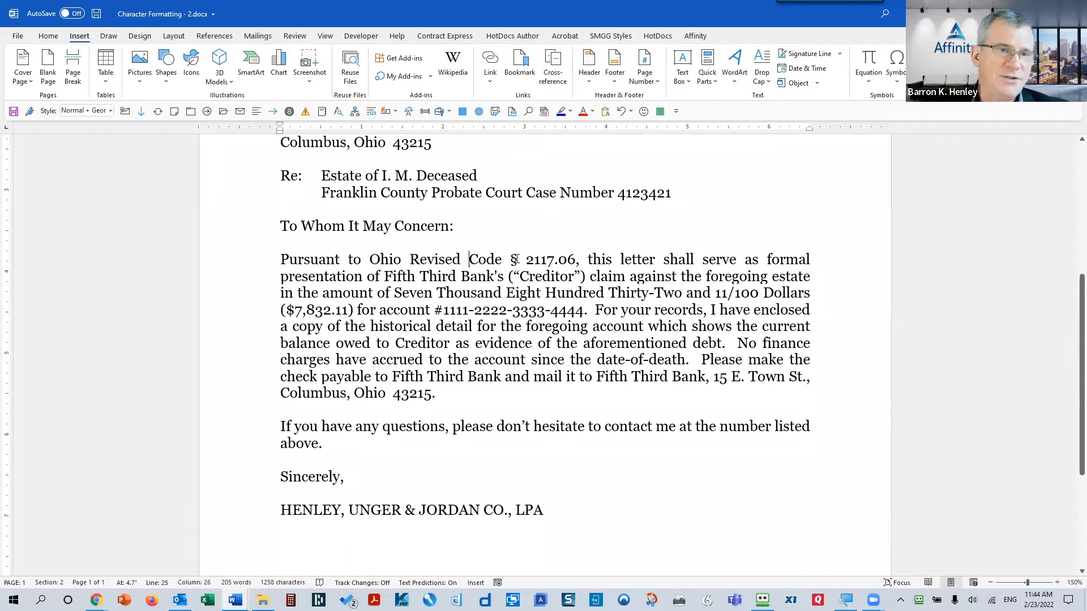
Step: Delete the ordinary space between § and 2117.06, dismissing all calendar reminders
drag(518, 259, 525, 258)
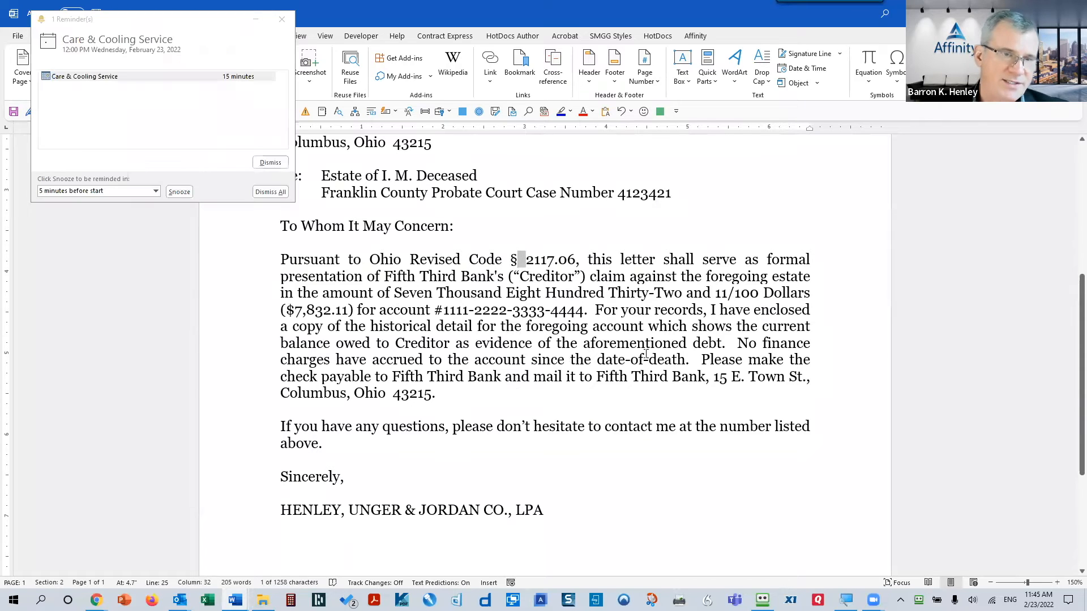
click(270, 191)
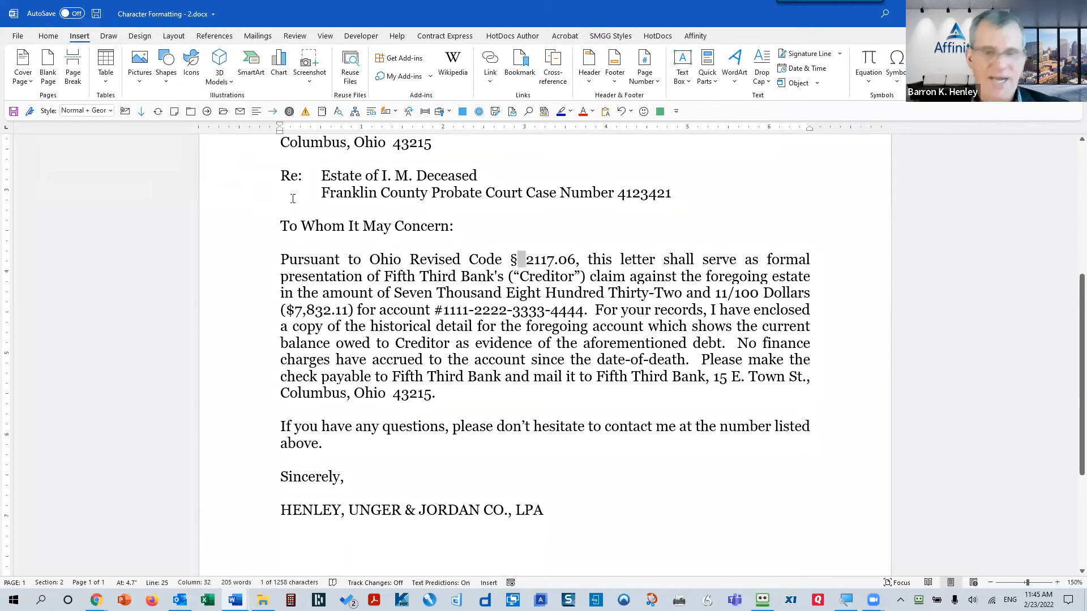
key(Delete)
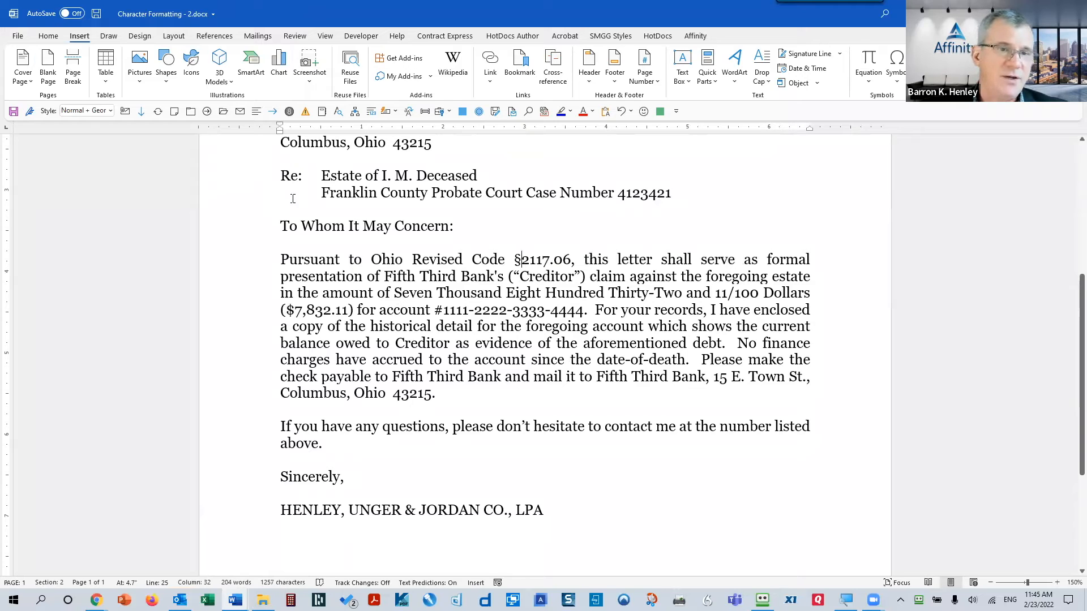
Step: Add the bold note "ctrl shift spacebar" on a new line below "To Whom It May Concern:", and delete it again
click(473, 226)
key(Return)
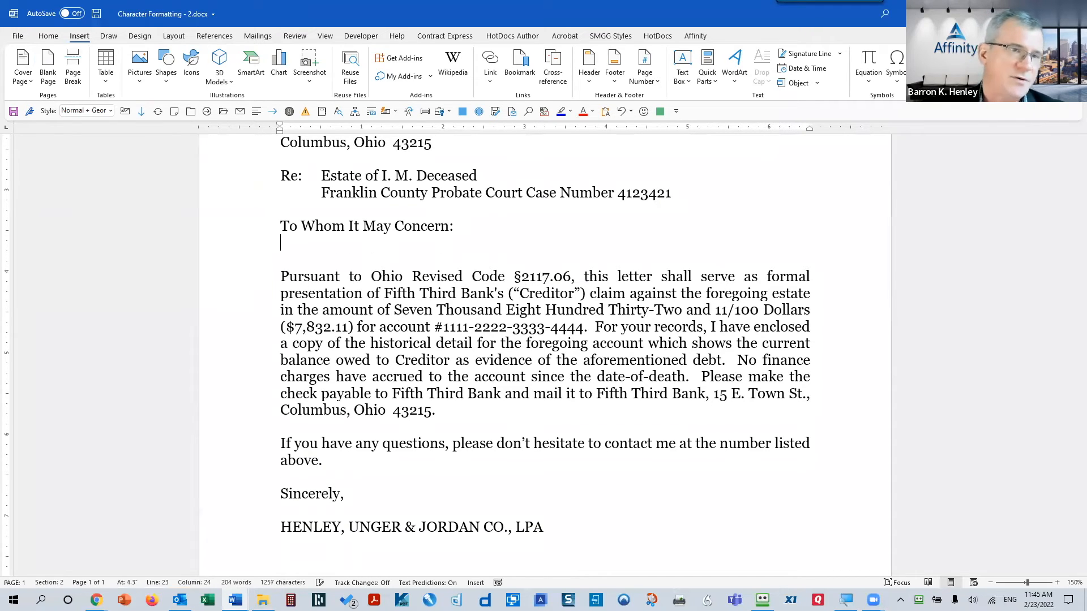
text(ctrl)
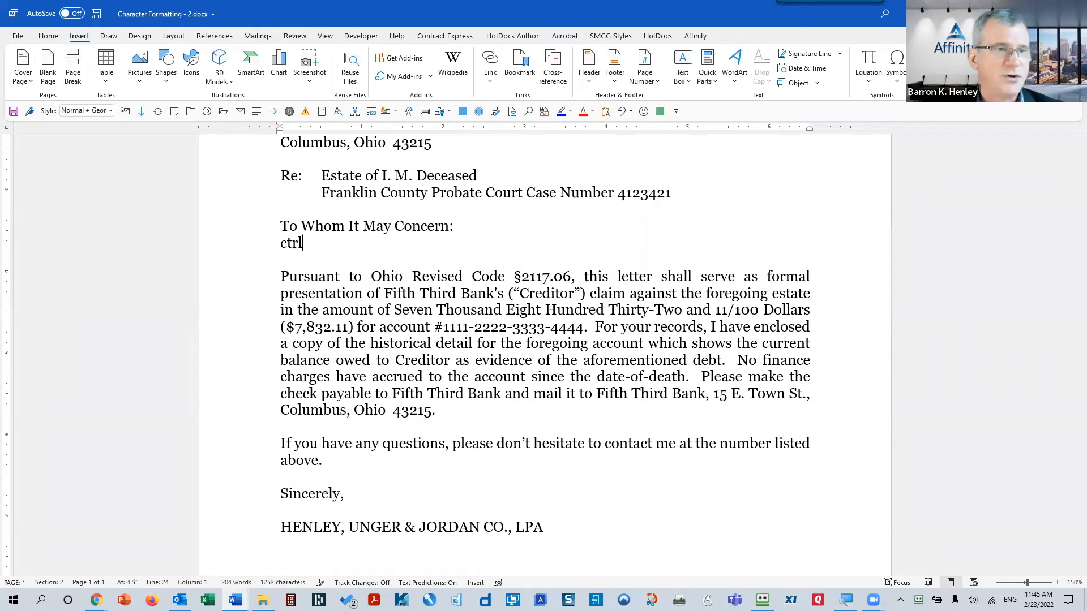
text( shift spacebar)
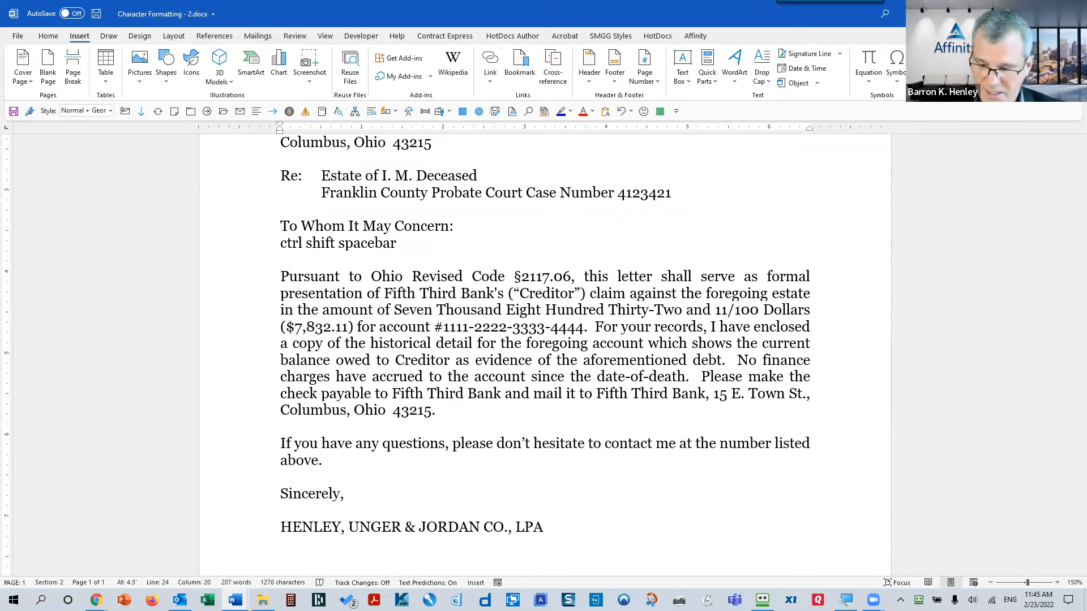
key(shift+Home)
key(ctrl+b)
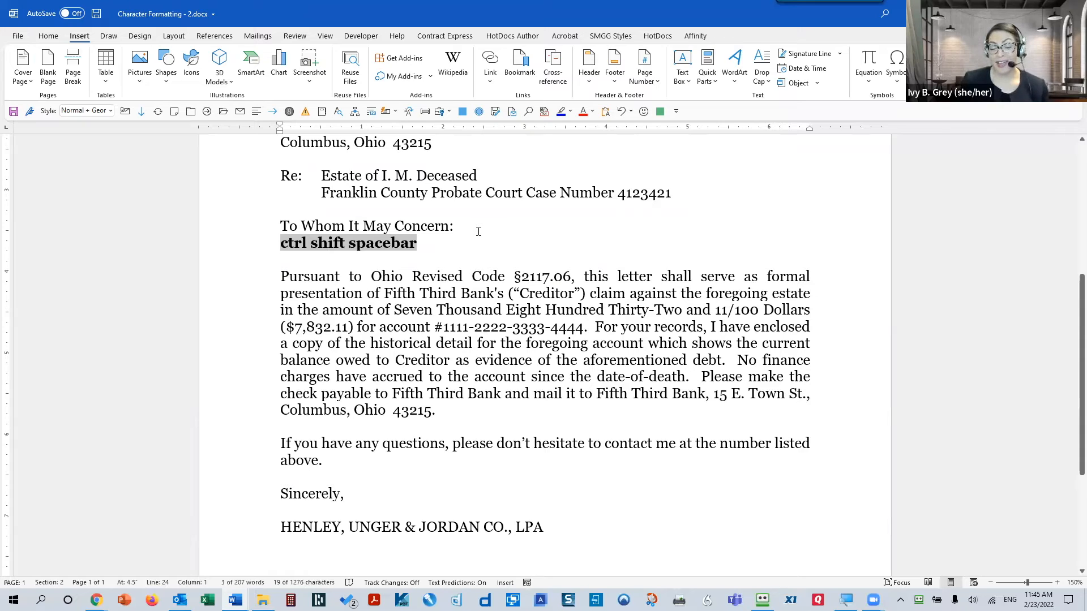
key(Delete)
key(Delete)
Step: Replace the ordinary space between § and 2117.06 with a nonbreaking space
click(521, 263)
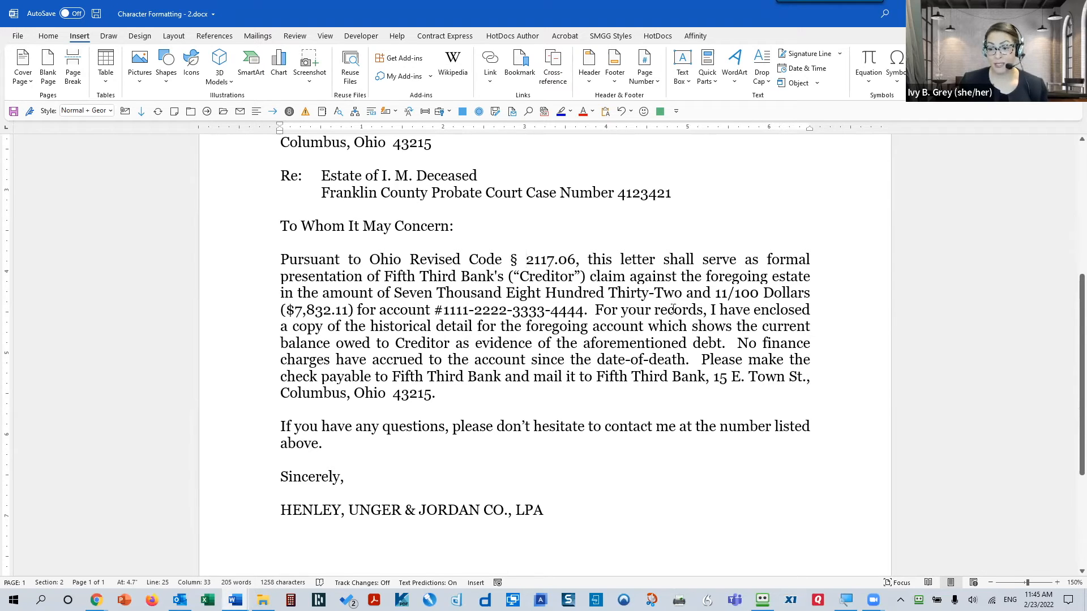
key(BackSpace)
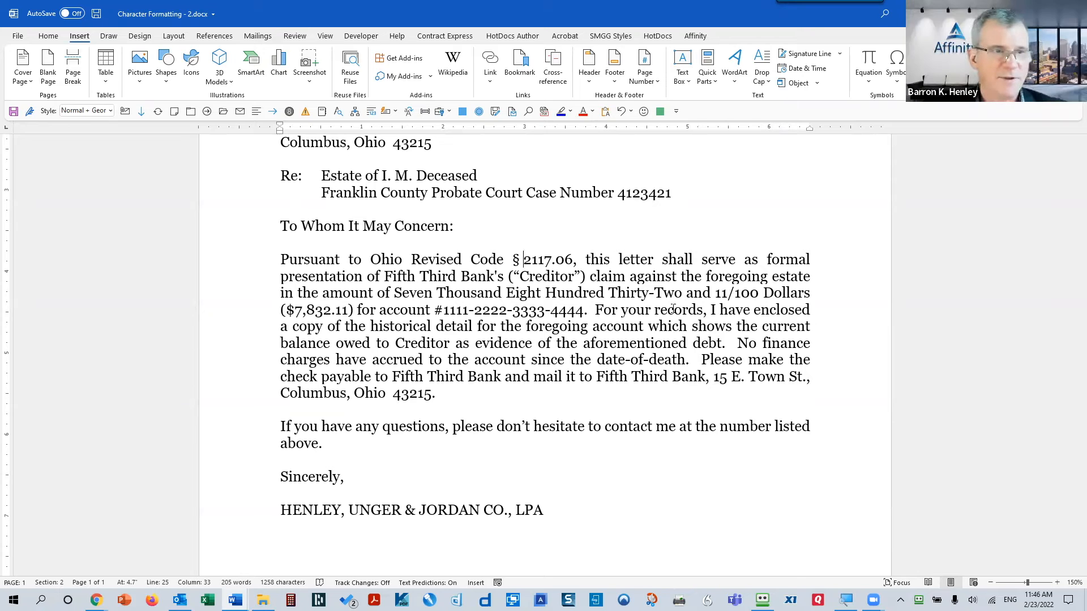
Step: Replace the first hyphen in the letter's account number with a nonbreaking hyphen
click(468, 310)
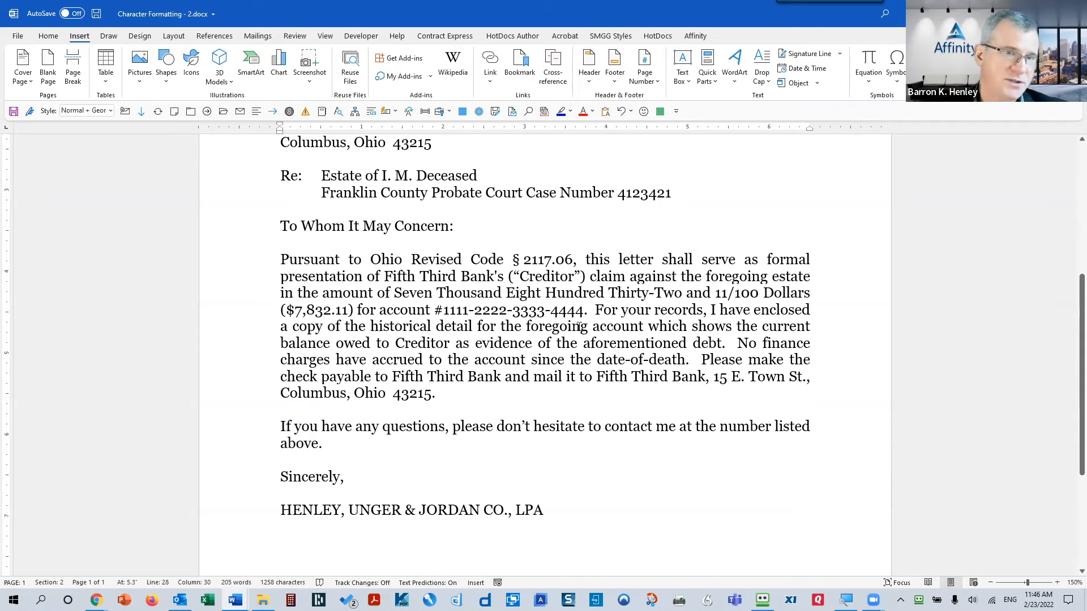
key(Delete)
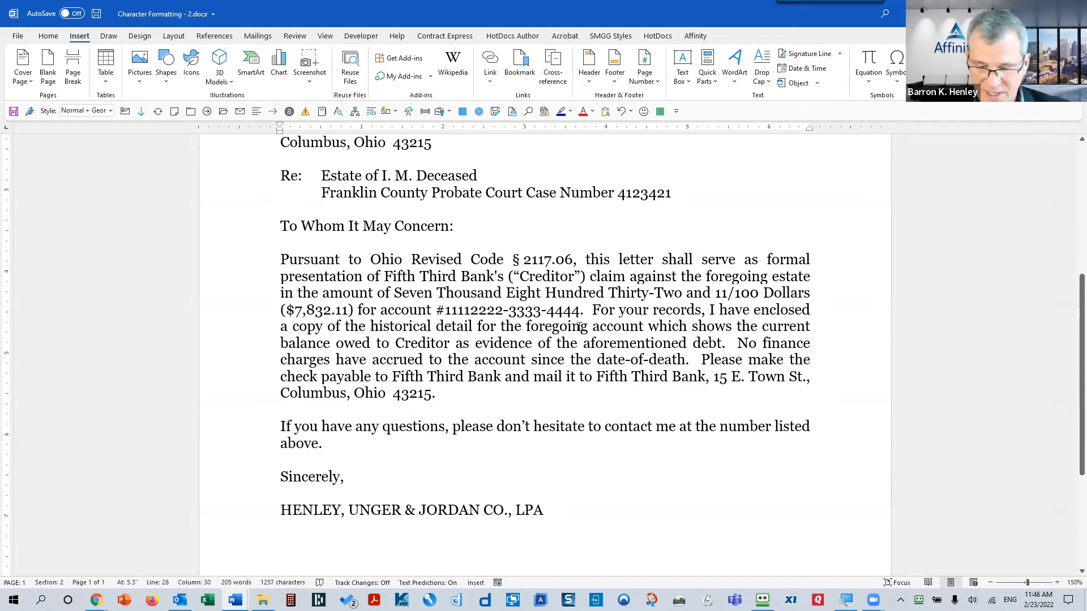
key(ctrl+shift+minus)
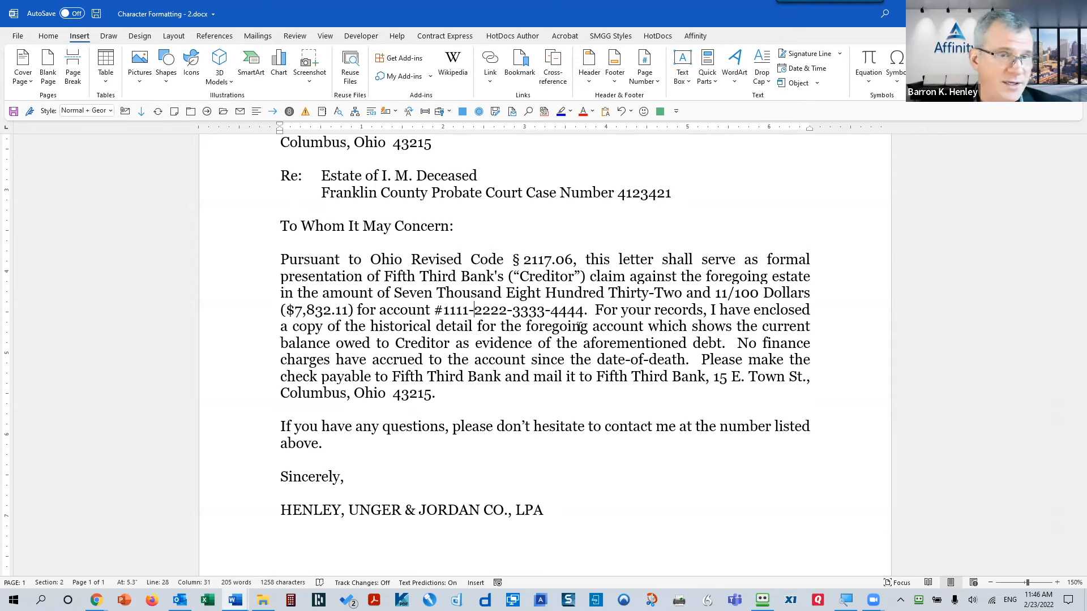
Step: Insert random filler text before "Code" and vary its length by one character to test how § 2117.06 wraps with the nonbreaking space
key(Up)
key(Up)
key(Up)
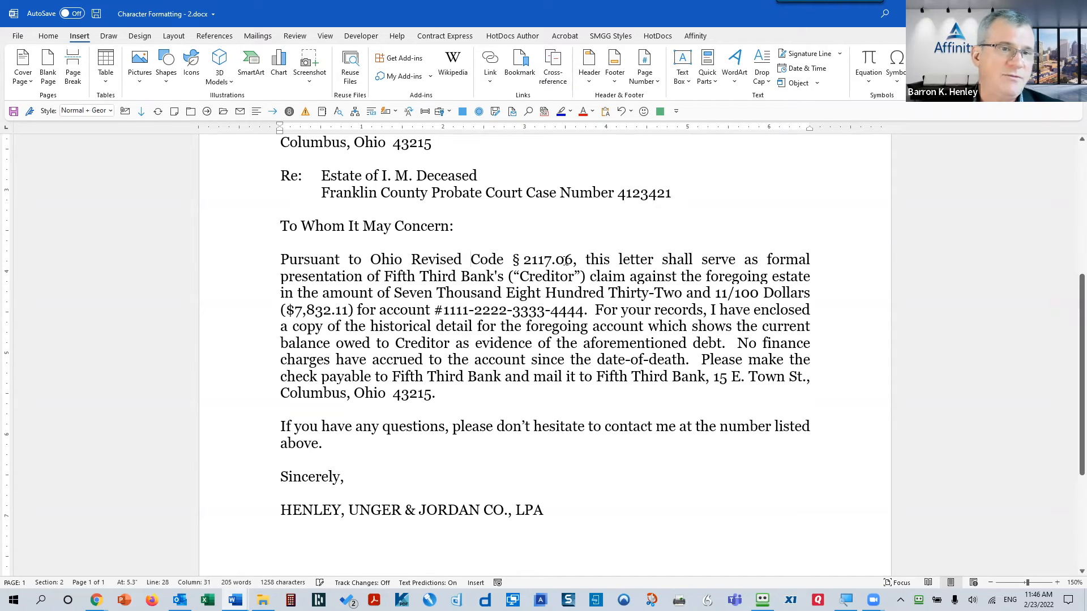
text(aklsdjfl;kja sdf;kj sad;lfk askldj lsakfdd)
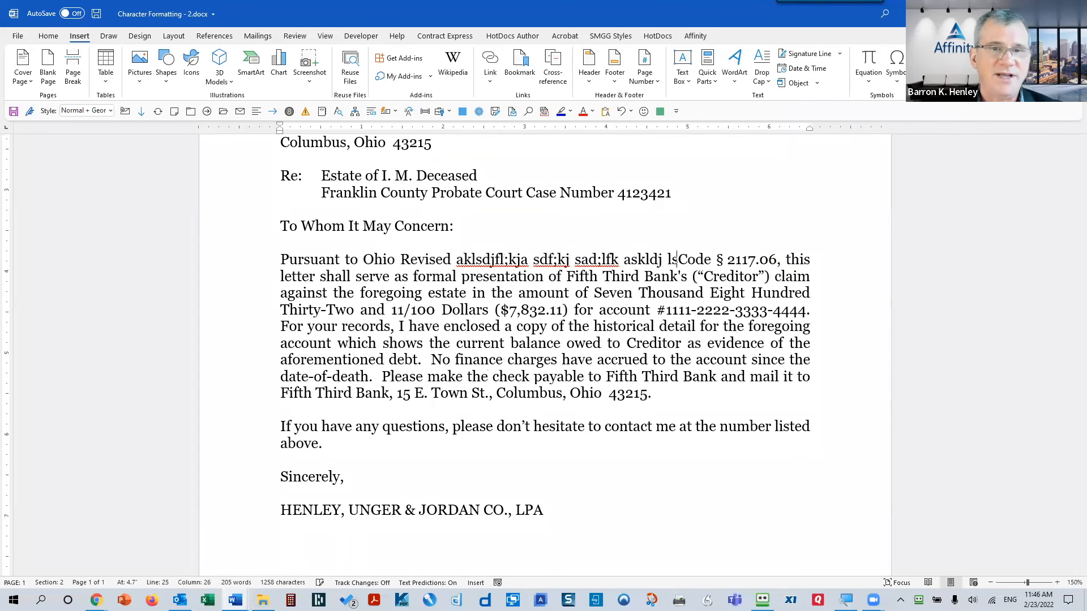
text(dddd)
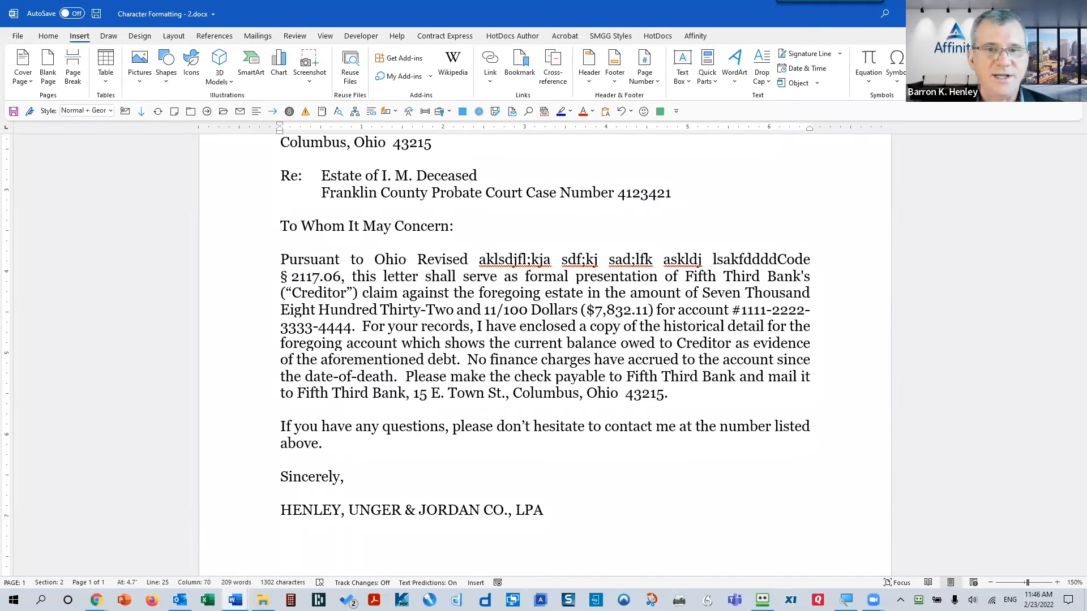
key(BackSpace)
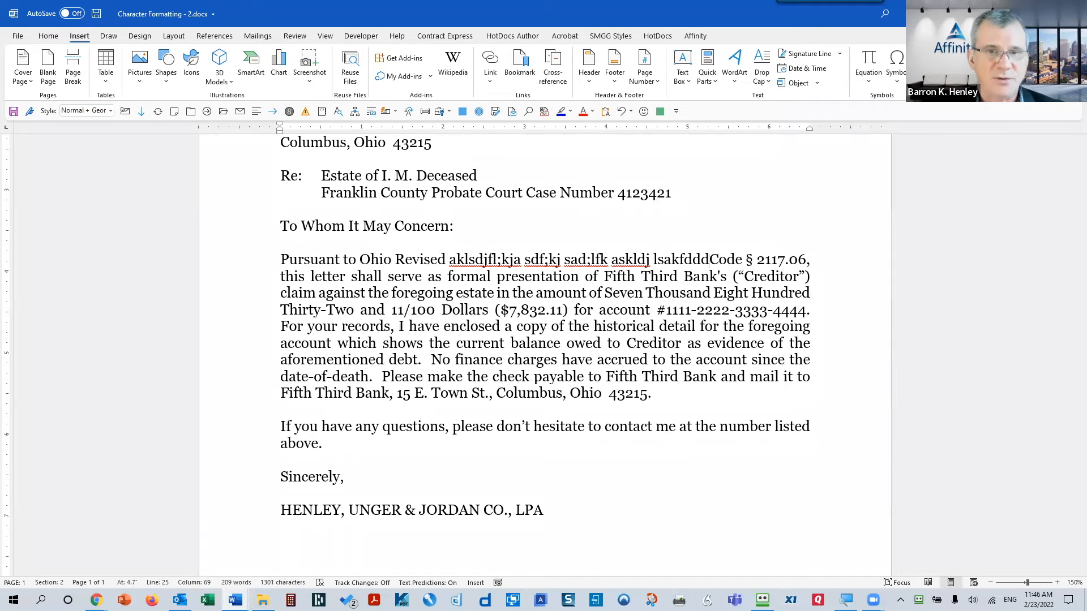
Step: Vary the filler text before "Code" by one more character to recheck how § 2117.06 wraps, and undo all the filler text
text(d)
key(BackSpace)
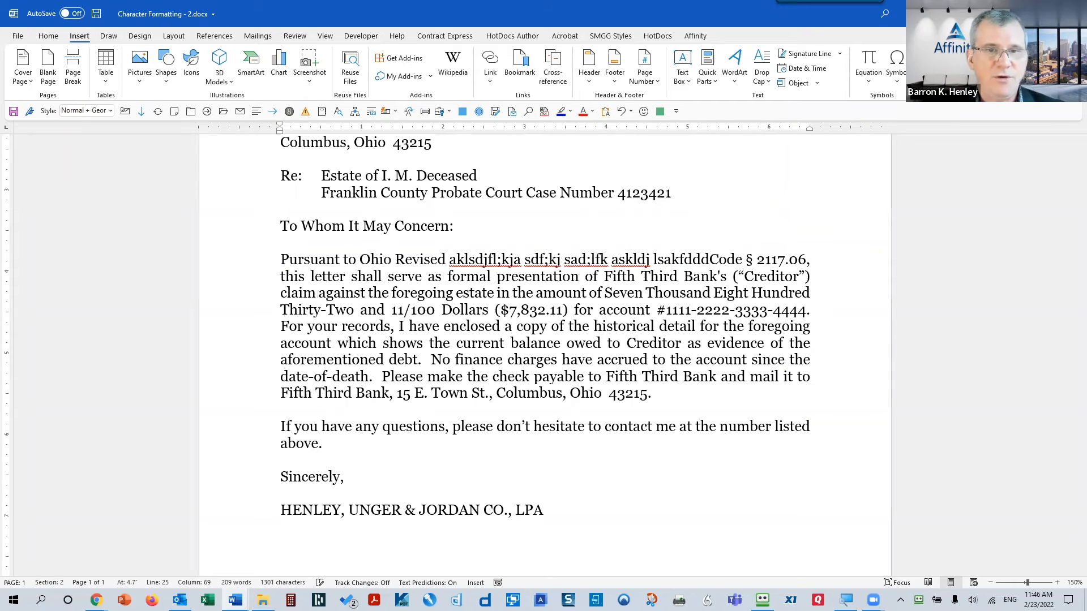
text(d)
key(BackSpace)
text(d)
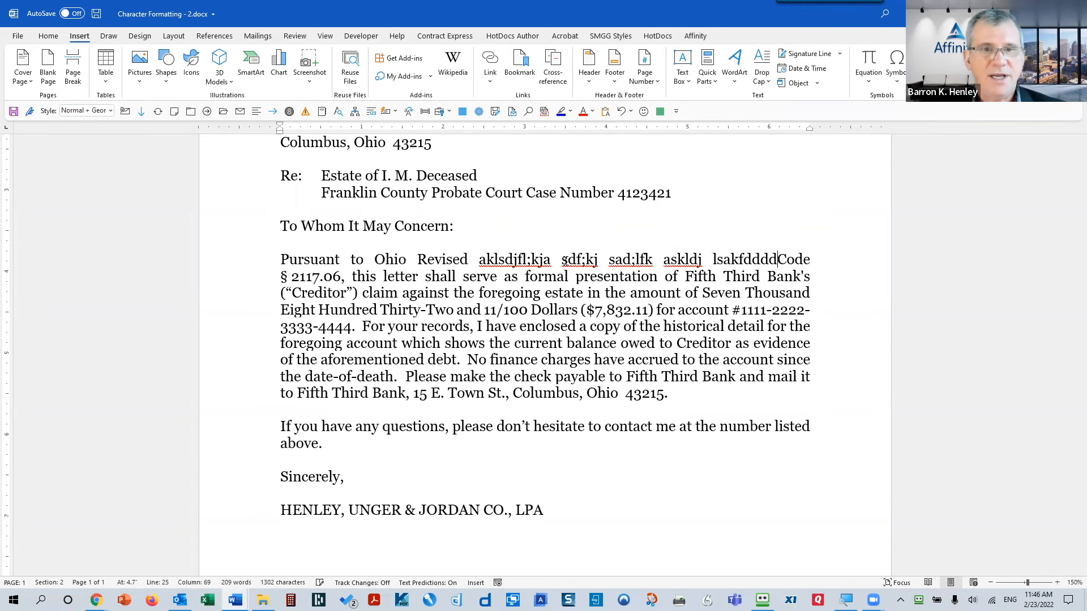
key(ctrl+z)
drag(468, 311, 474, 311)
click(466, 276)
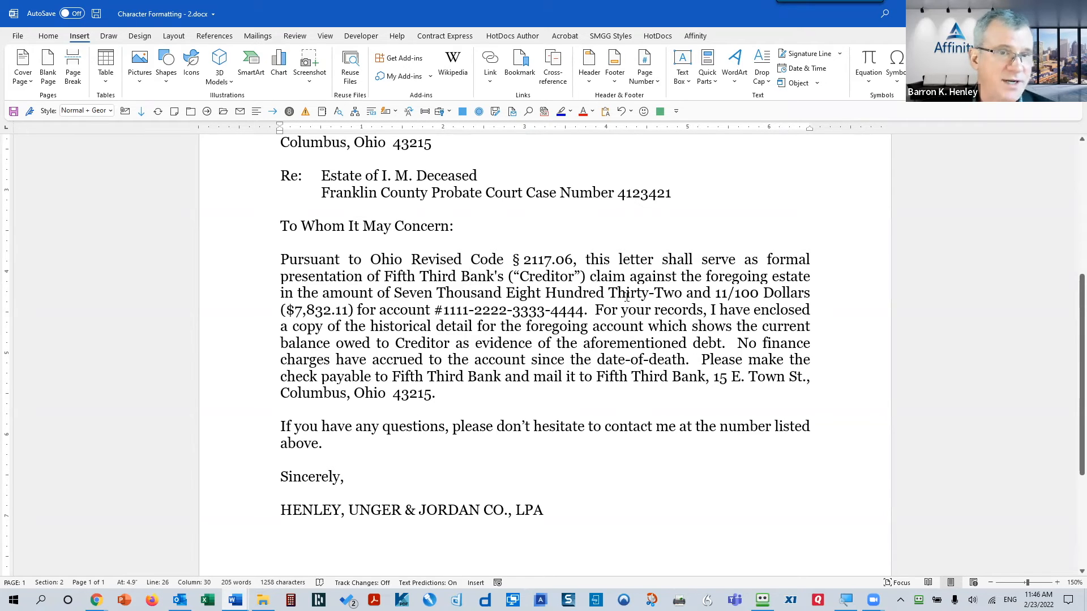
Step: Show the formatting marks and compare the enlarged nonbreaking space after § with the ordinary space after "Code"
click(48, 35)
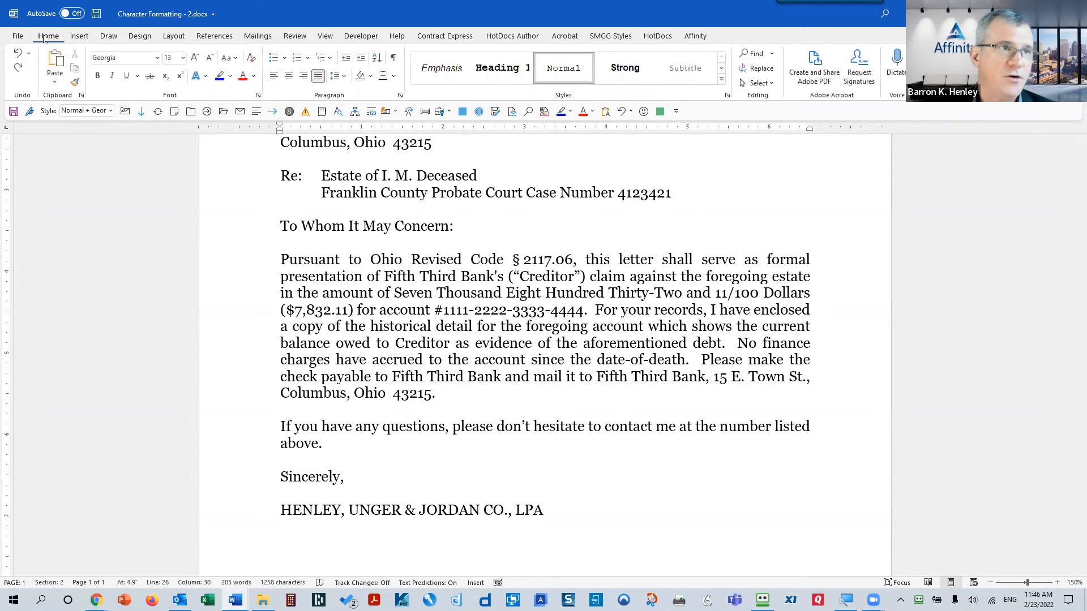
click(393, 59)
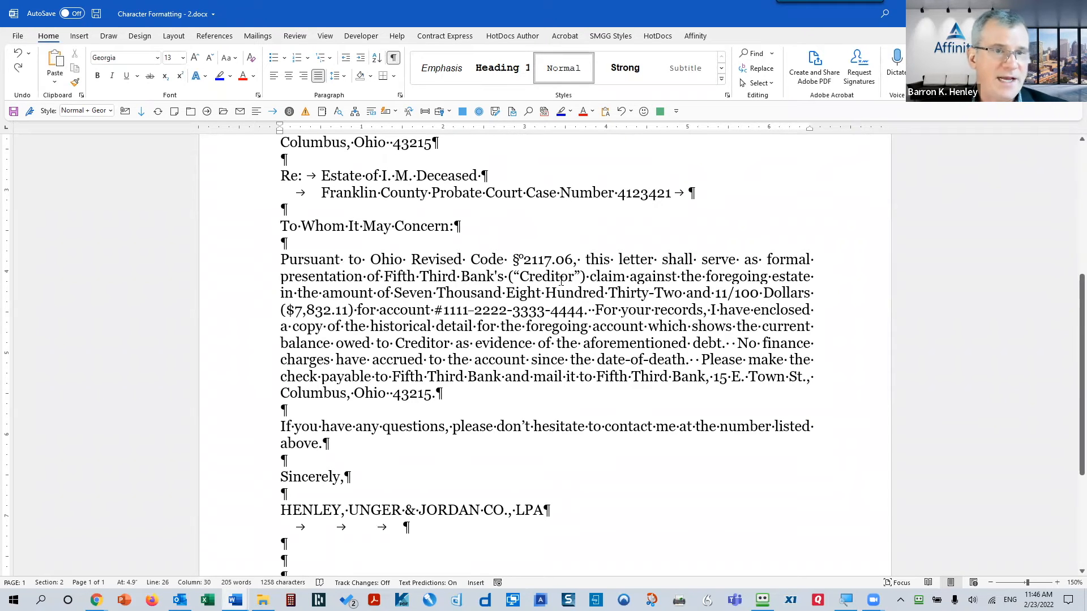
scroll(561, 280, up, 20)
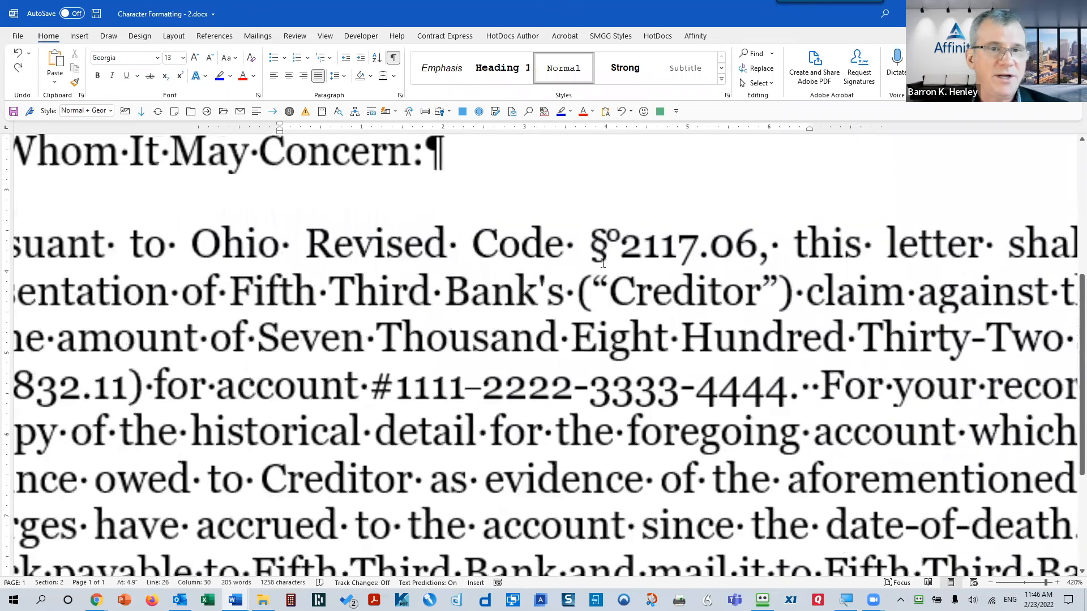
drag(606, 241, 619, 240)
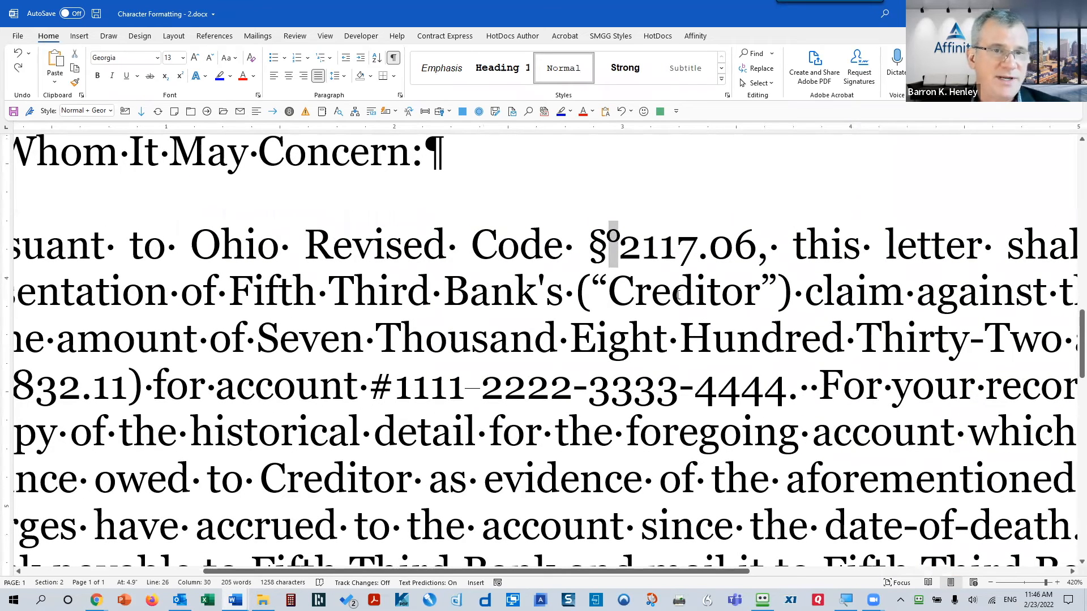
click(562, 244)
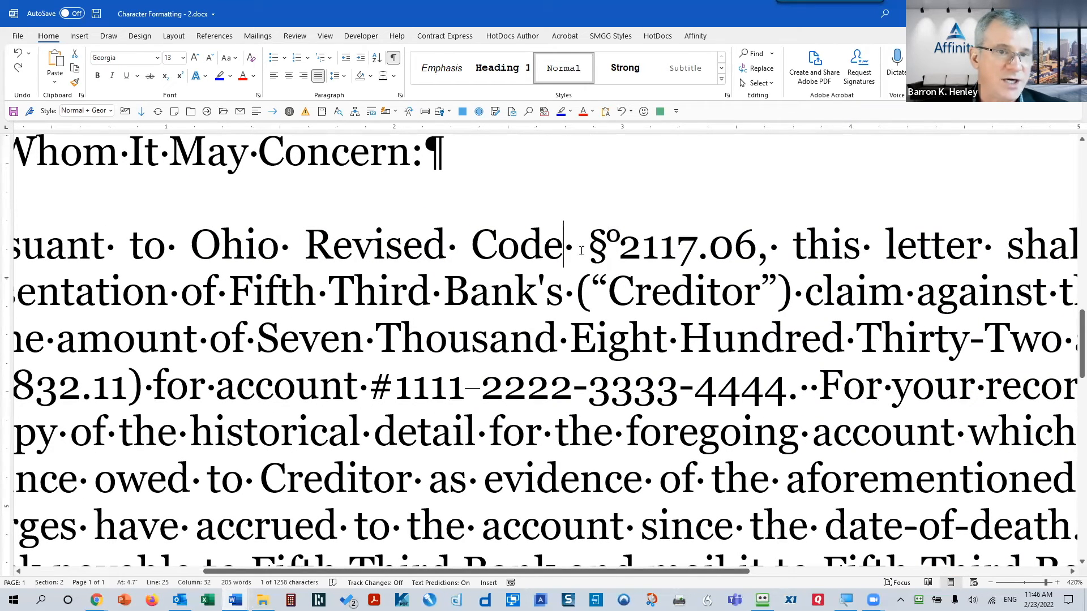
click(394, 59)
click(394, 59)
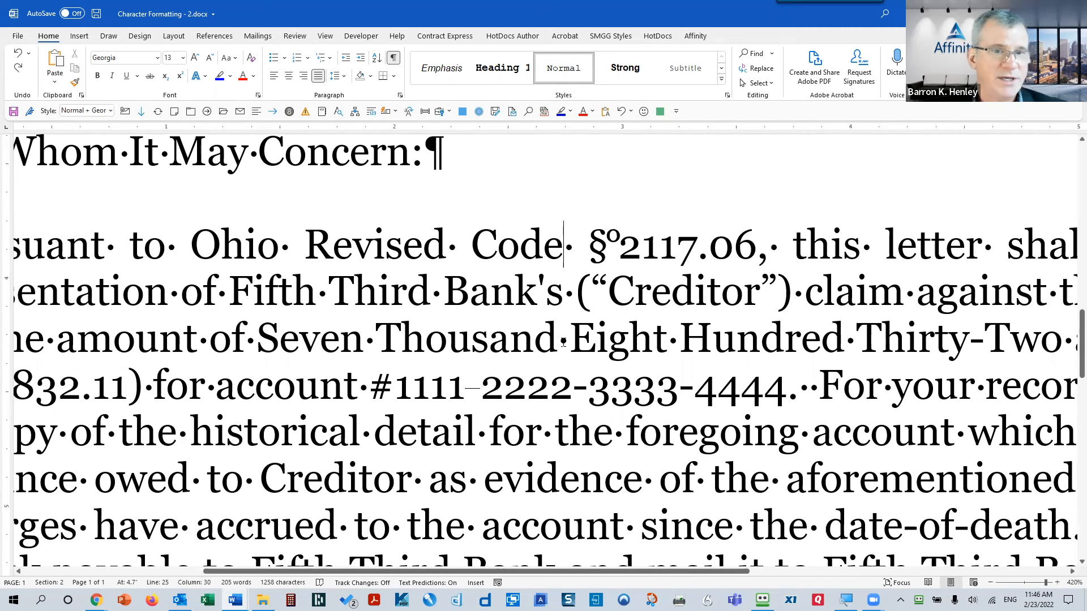
Step: Insert an ordinary hyphen before the account number's nonbreaking hyphen and compare both with formatting marks shown and hidden
click(463, 386)
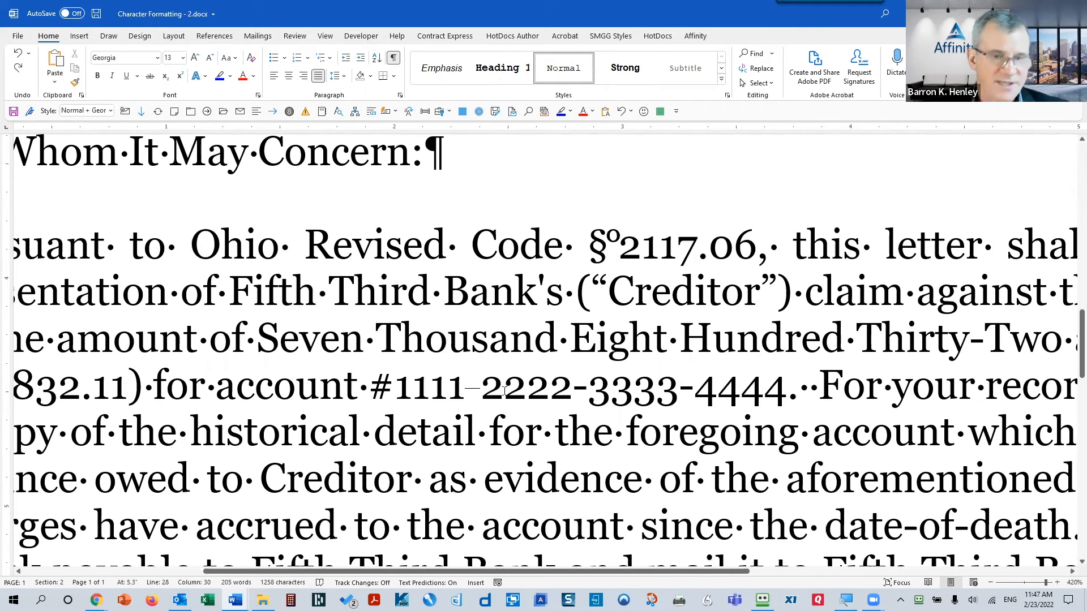
text(-)
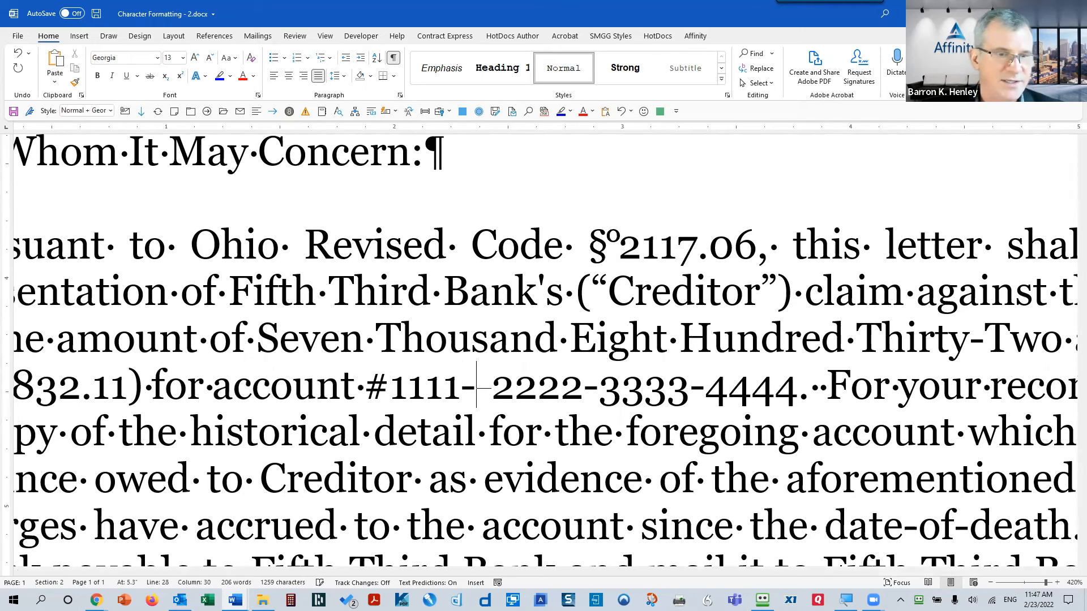
key(shift+Left)
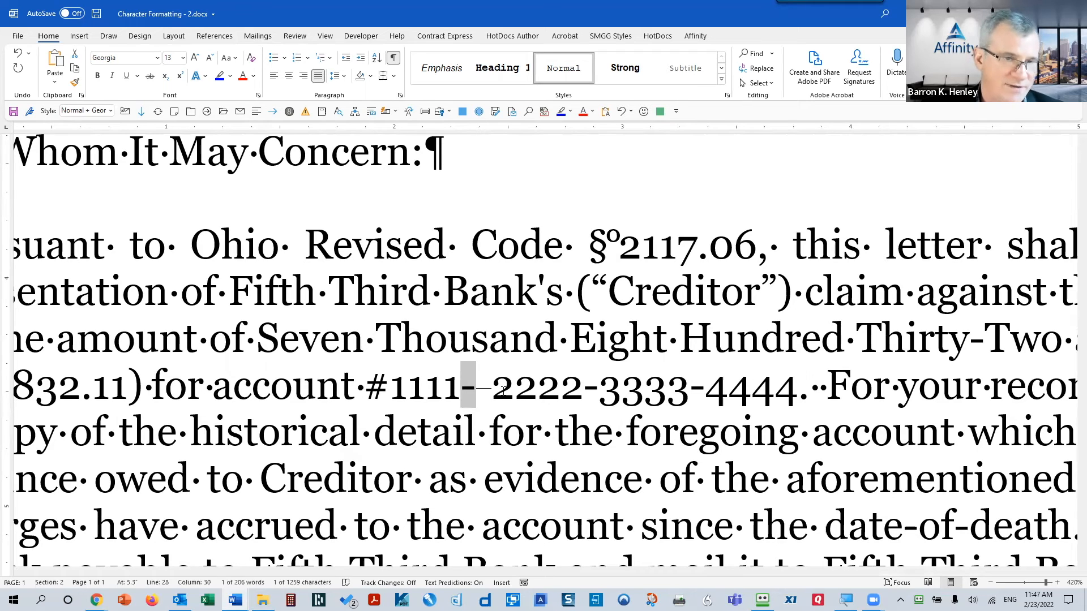
key(Right)
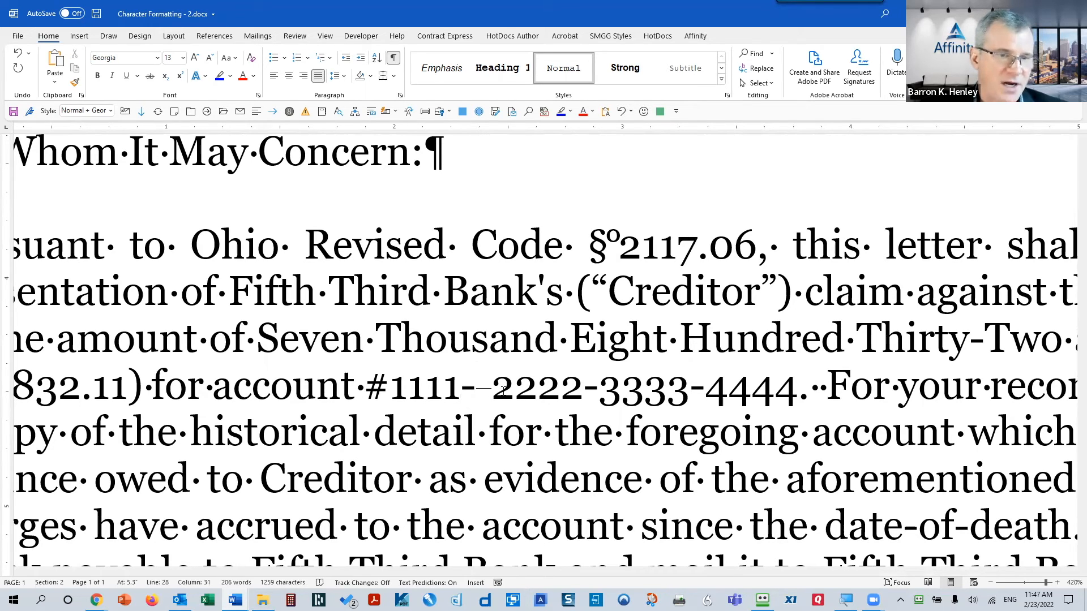
key(shift+Right)
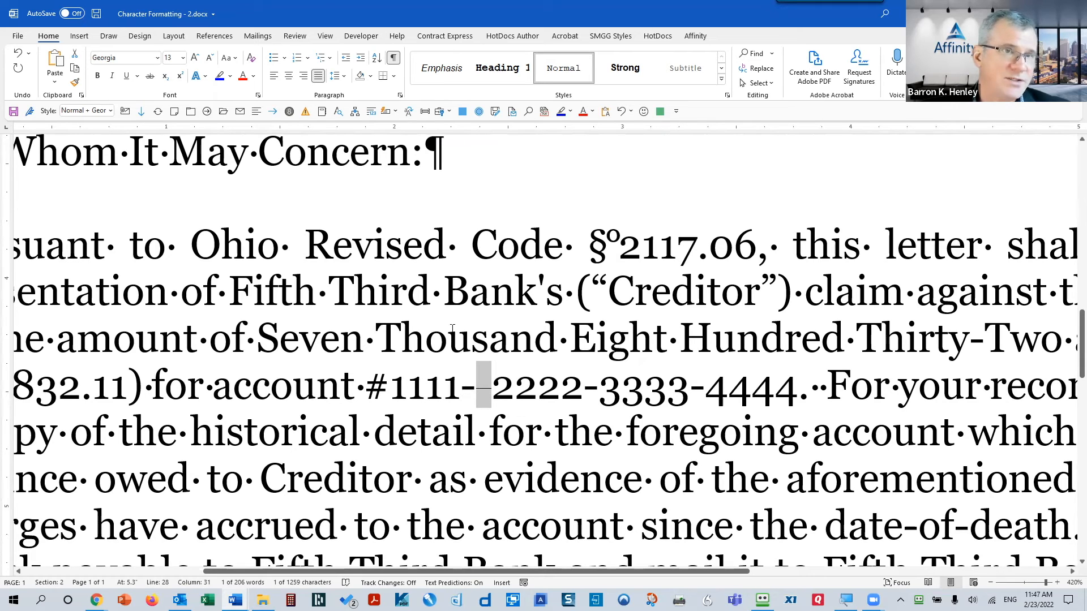
click(394, 59)
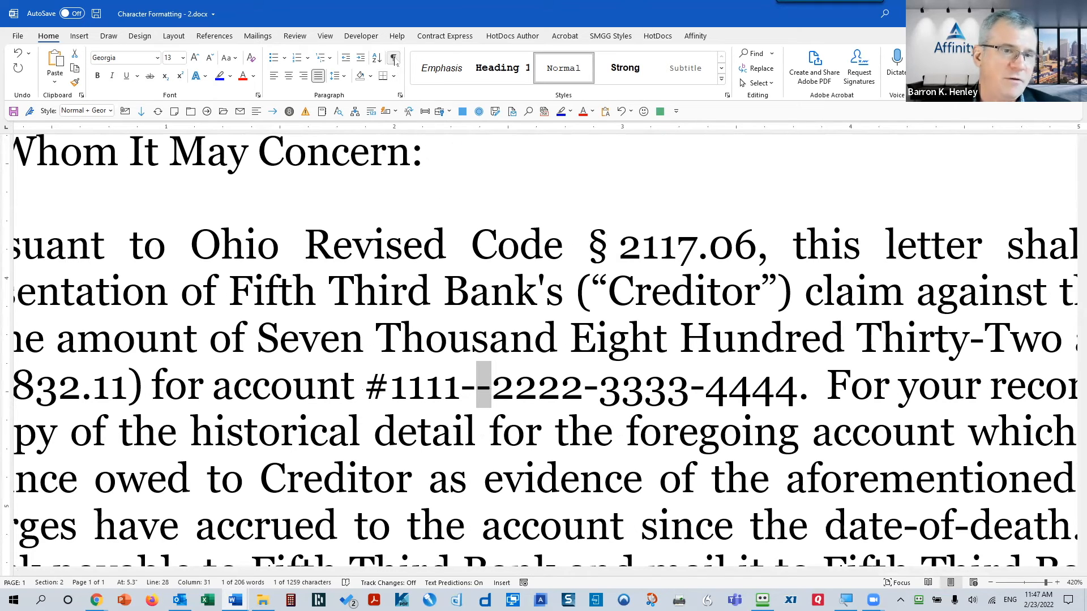
click(393, 59)
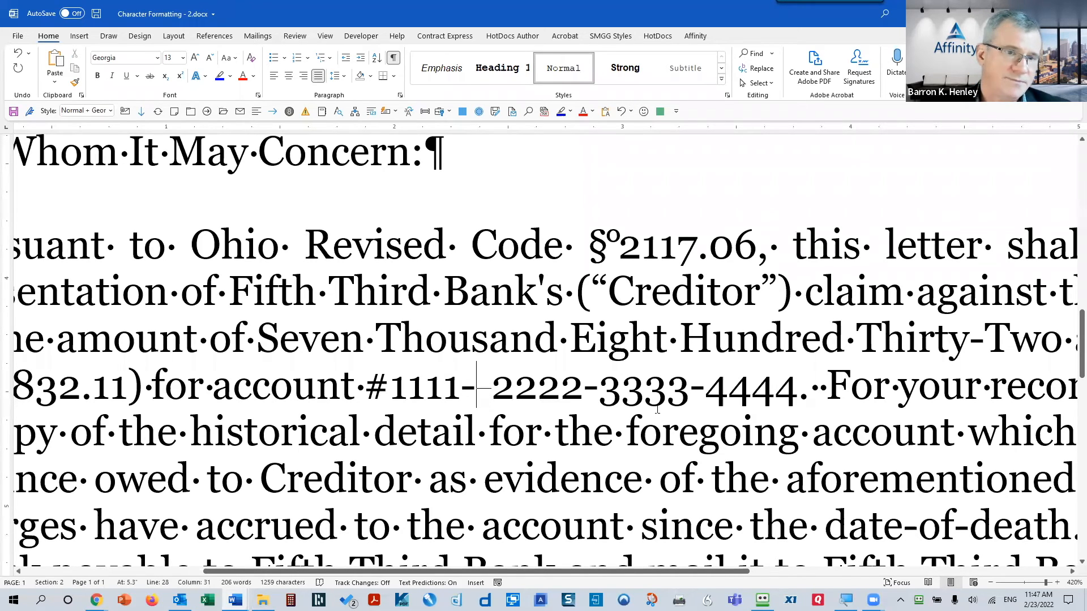
Step: Delete the nonbreaking hyphen from the account number and replace the ordinary hyphen beside it with a new nonbreaking hyphen
key(Delete)
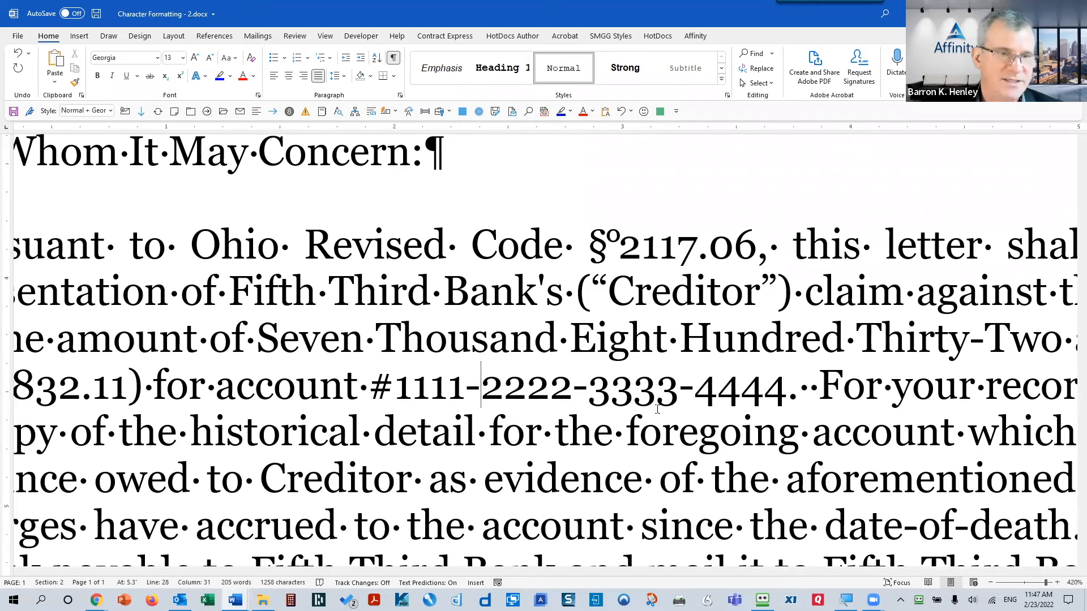
key(shift+Left)
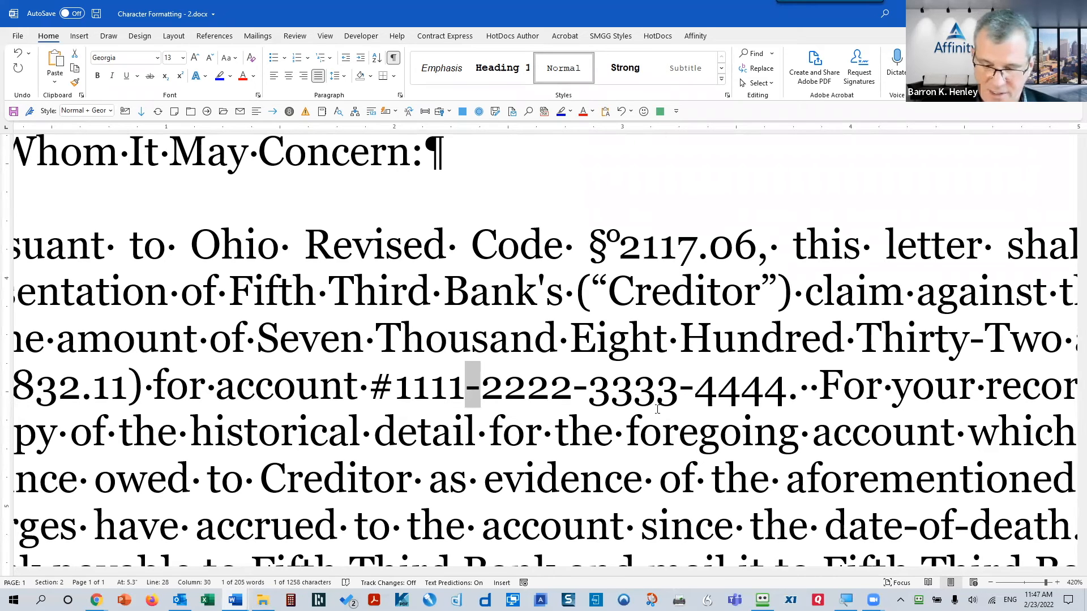
key(ctrl+shift+minus)
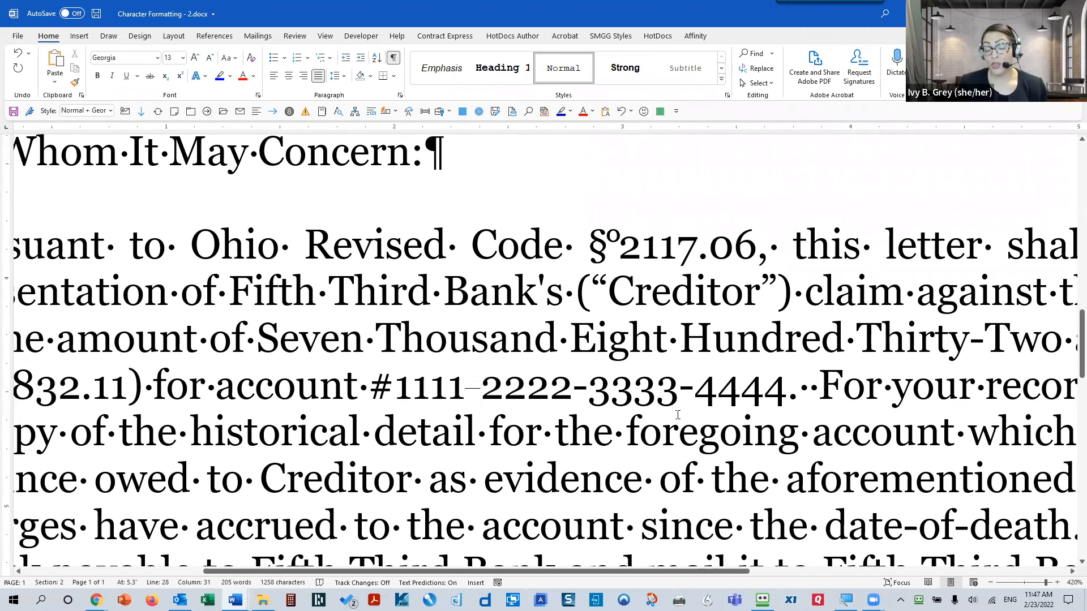
Step: Zoom the letter out to 220% and hide the formatting marks
scroll(676, 442, down, 9)
scroll(676, 442, down, 11)
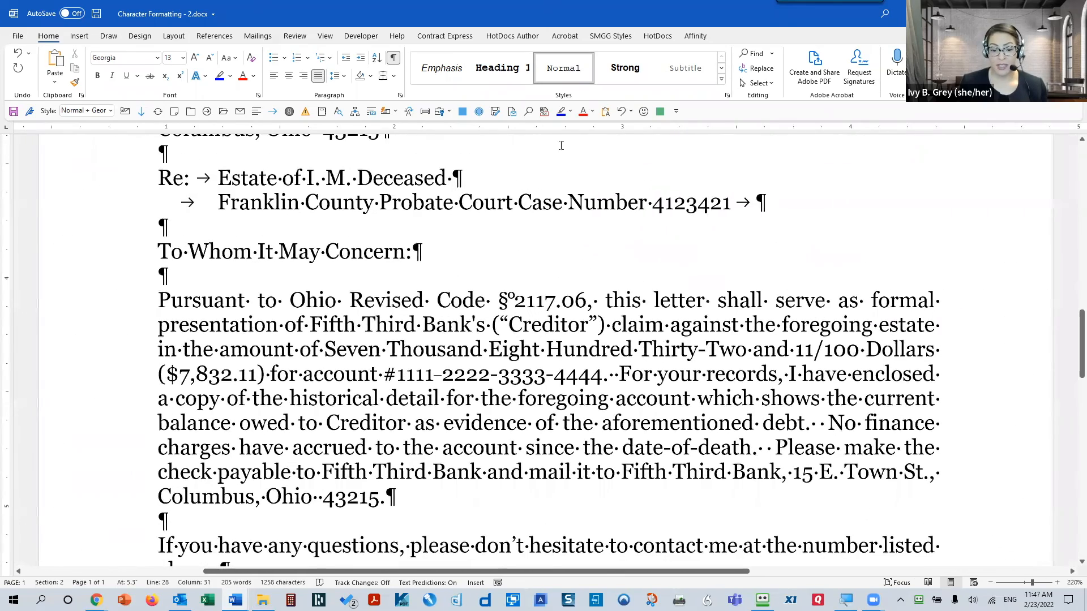
click(393, 57)
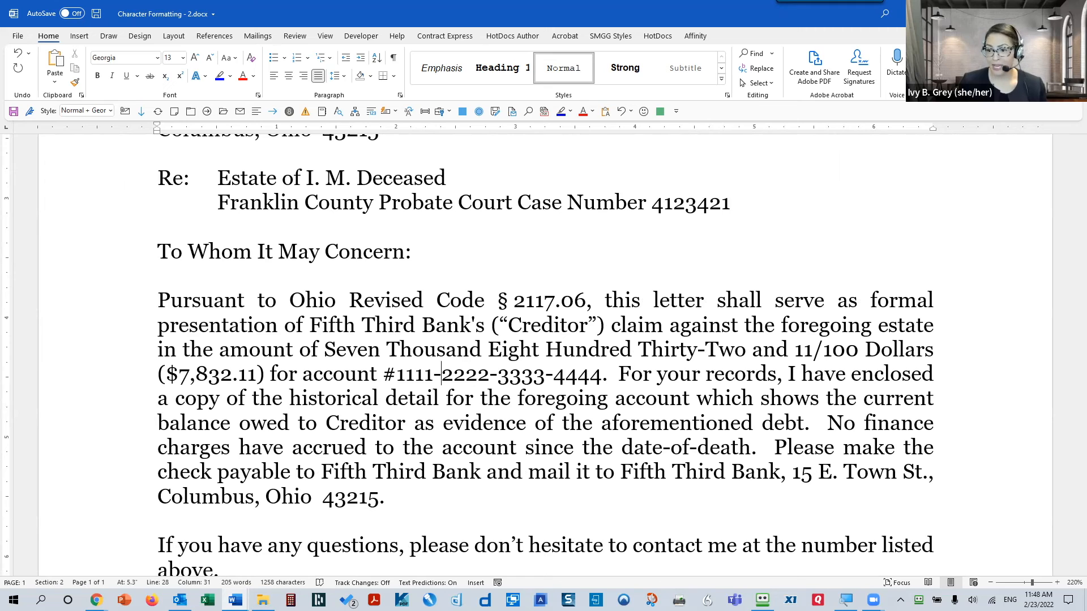
key(alt+Tab)
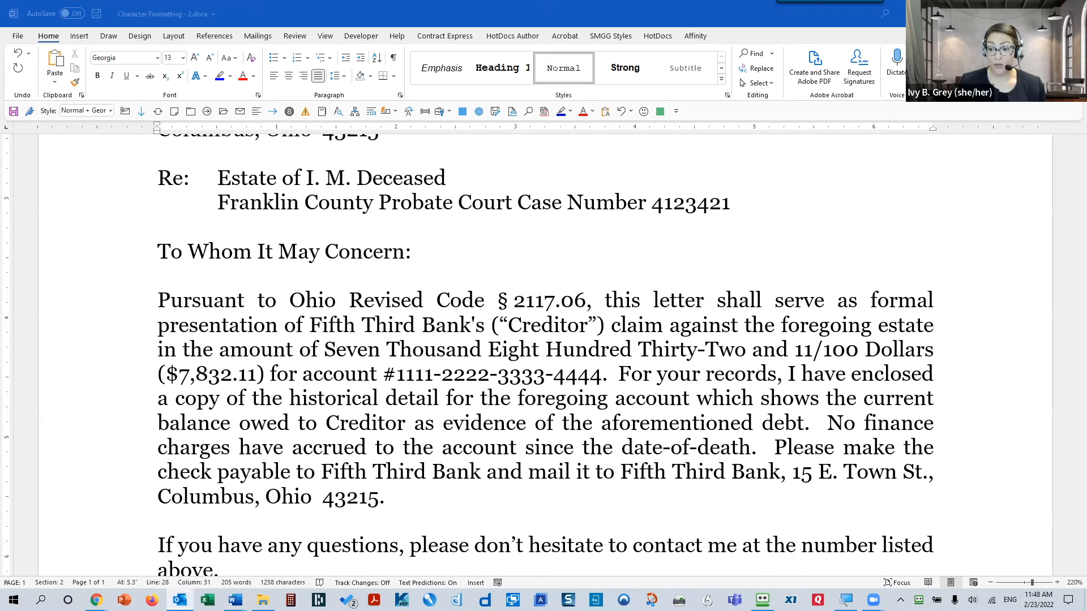